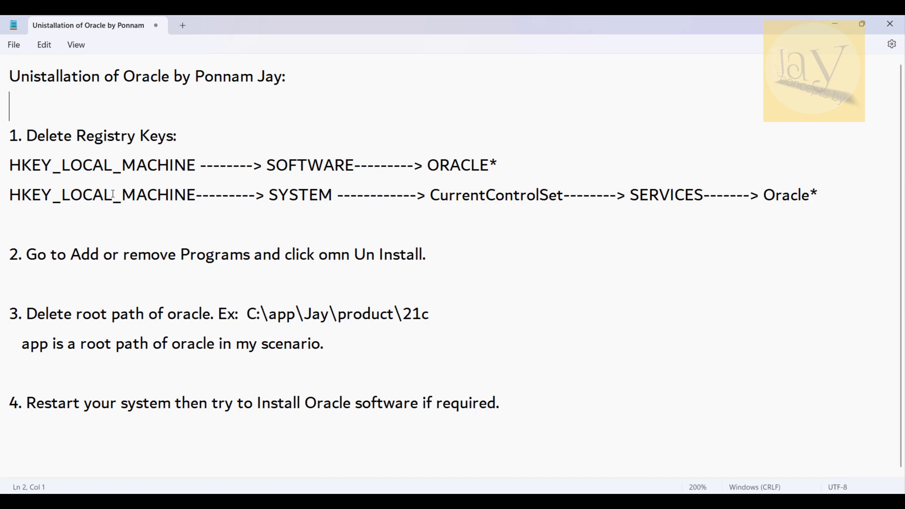
# - Review the Oracle uninstallation notes, focusing on the registry keys to delete under HKEY_LOCAL_MACHINE and the remaining removal instructions
pyautogui.moveTo(76, 139); pyautogui.dragTo(180, 142)
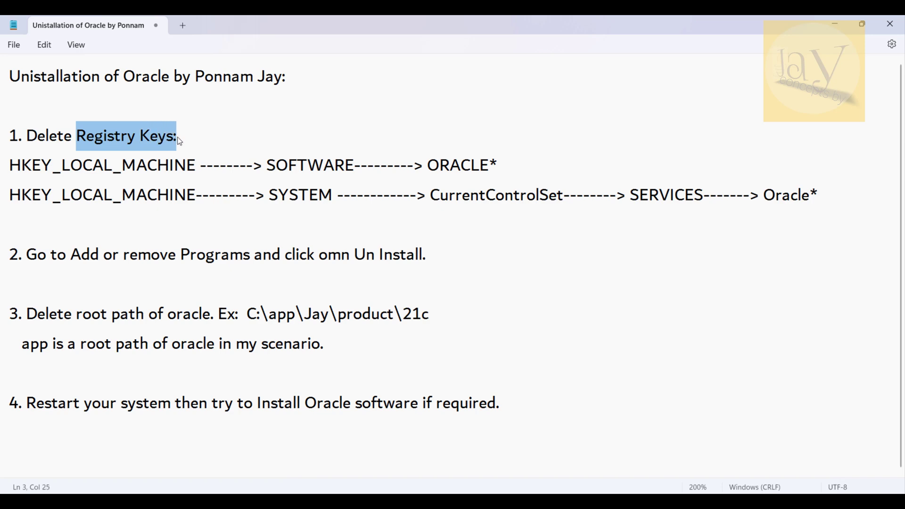
pyautogui.click(233, 144)
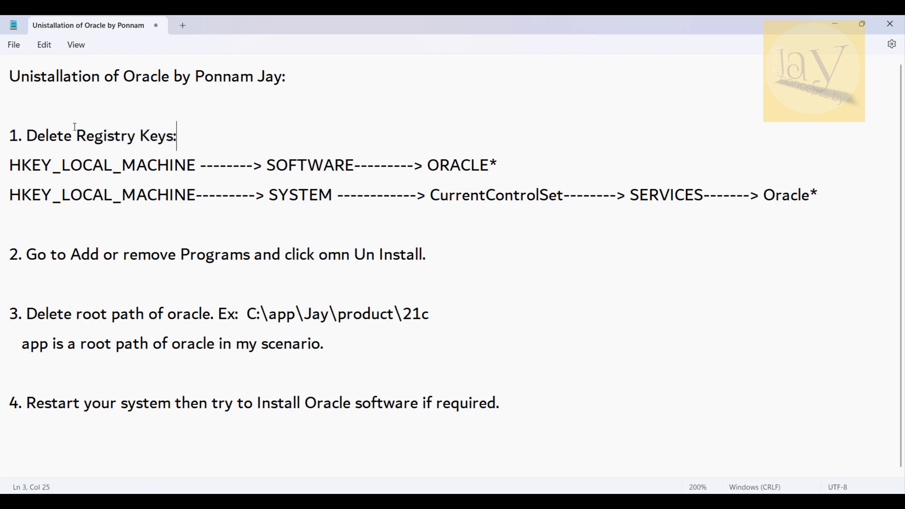
pyautogui.doubleClick(131, 77)
pyautogui.click(255, 162)
pyautogui.moveTo(6, 134); pyautogui.dragTo(603, 470)
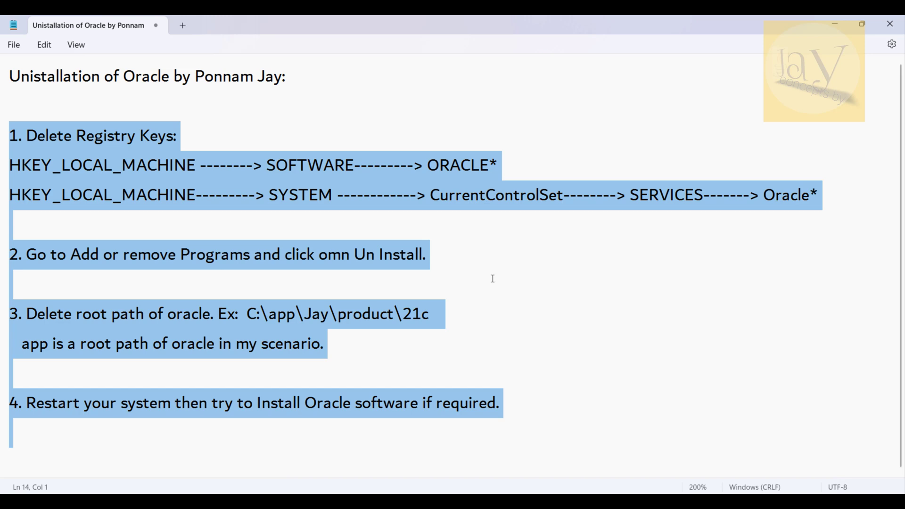
pyautogui.click(476, 244)
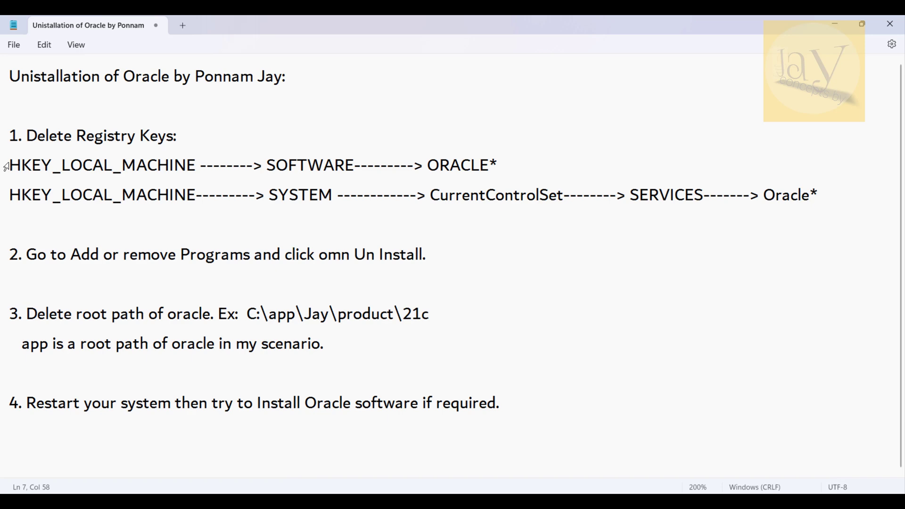
pyautogui.moveTo(6, 165); pyautogui.dragTo(612, 267)
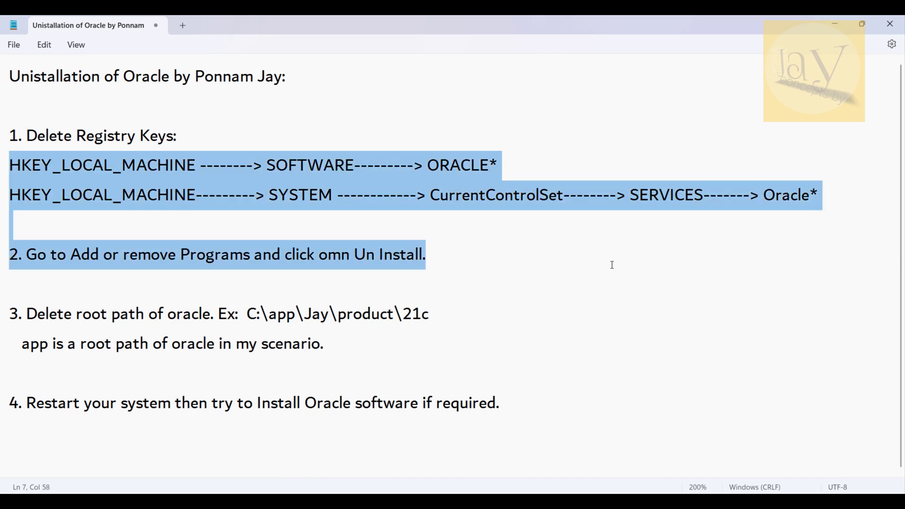
pyautogui.click(459, 240)
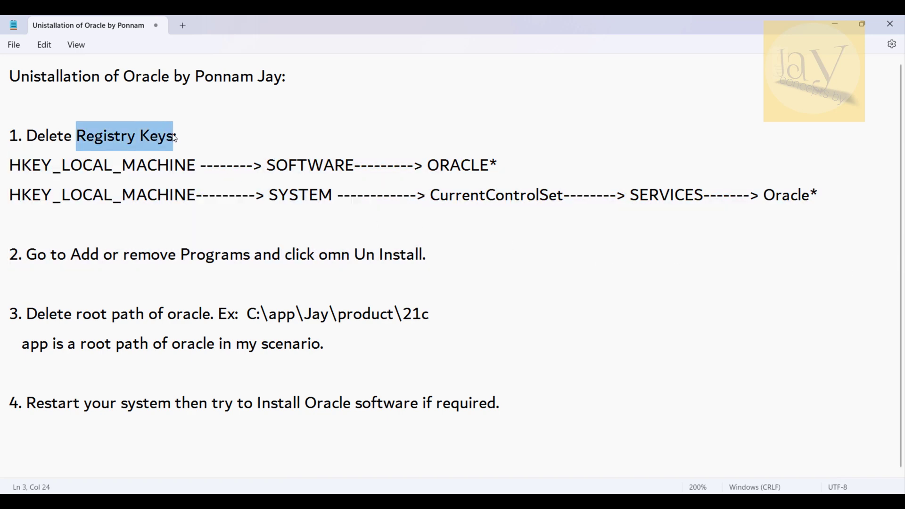
pyautogui.moveTo(78, 137); pyautogui.dragTo(174, 137)
pyautogui.click(203, 170)
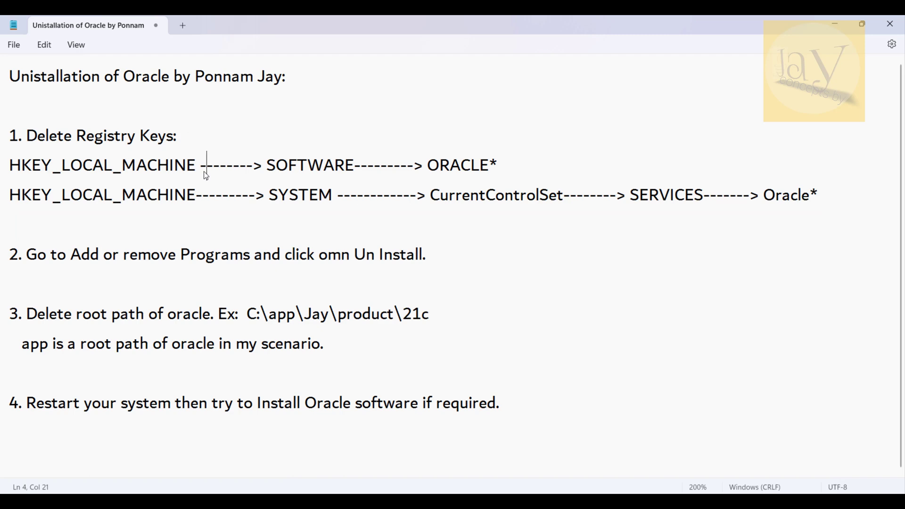
pyautogui.doubleClick(157, 90)
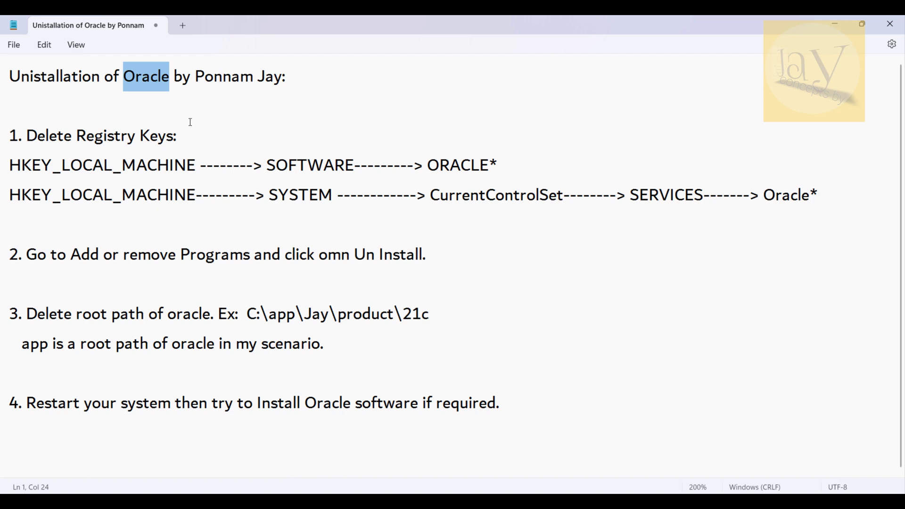
pyautogui.click(162, 82)
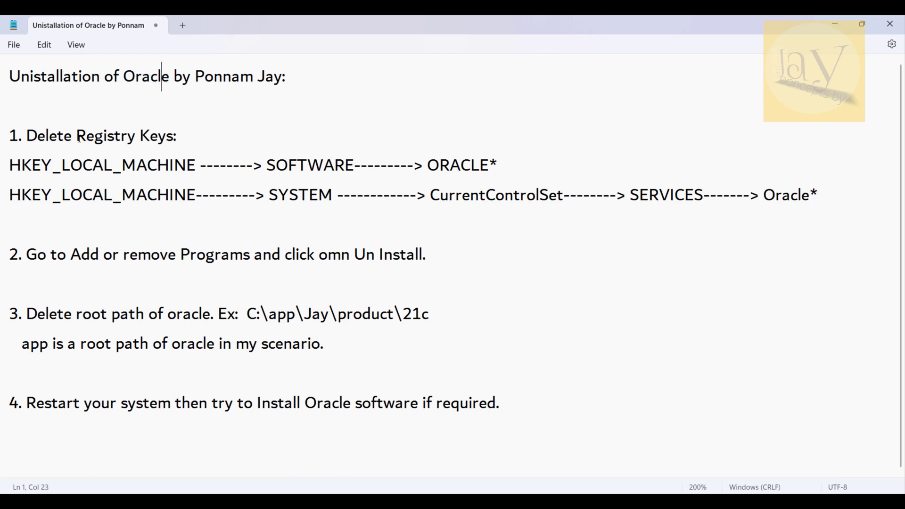
pyautogui.moveTo(77, 136); pyautogui.dragTo(181, 134)
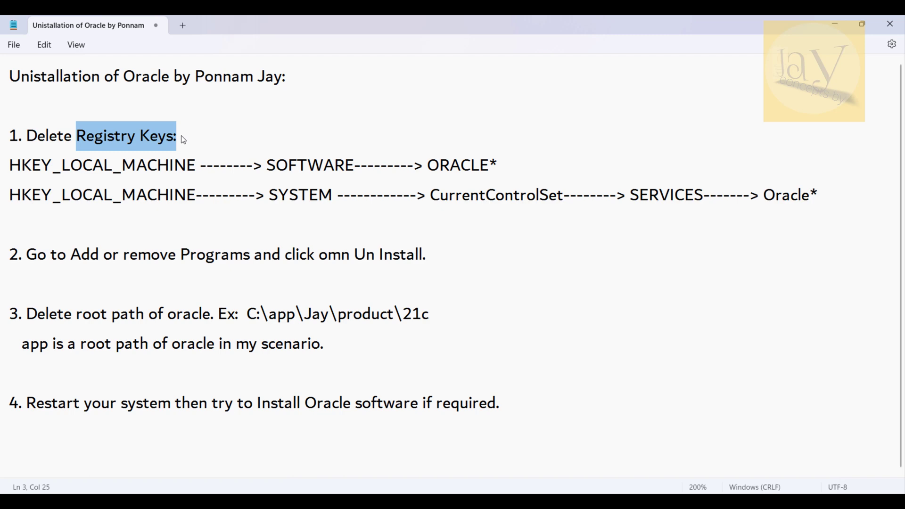
pyautogui.doubleClick(158, 84)
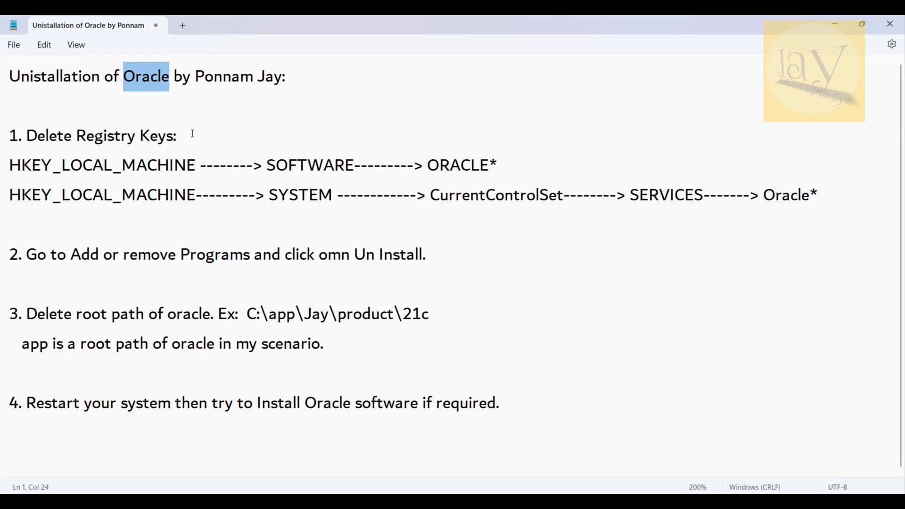
pyautogui.moveTo(4, 163); pyautogui.dragTo(588, 285)
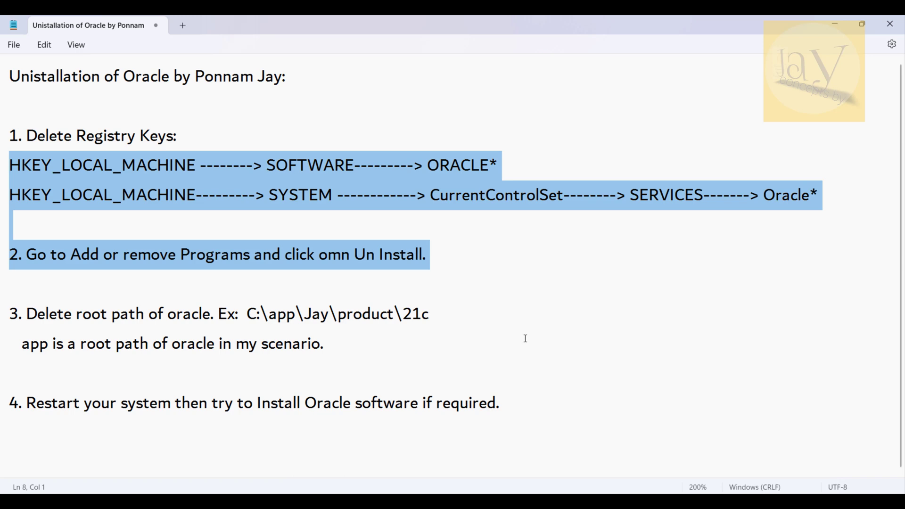
pyautogui.click(508, 406)
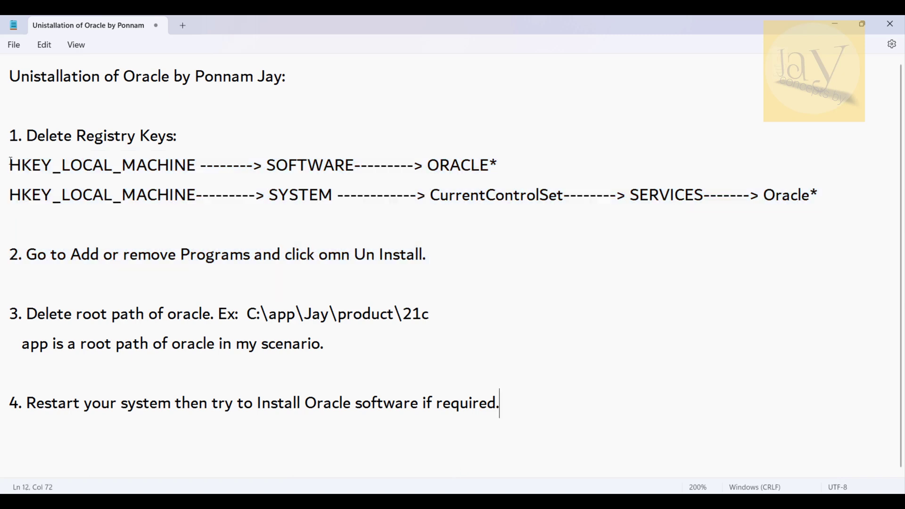
pyautogui.moveTo(11, 164); pyautogui.dragTo(677, 284)
pyautogui.click(530, 268)
pyautogui.moveTo(6, 78); pyautogui.dragTo(473, 398)
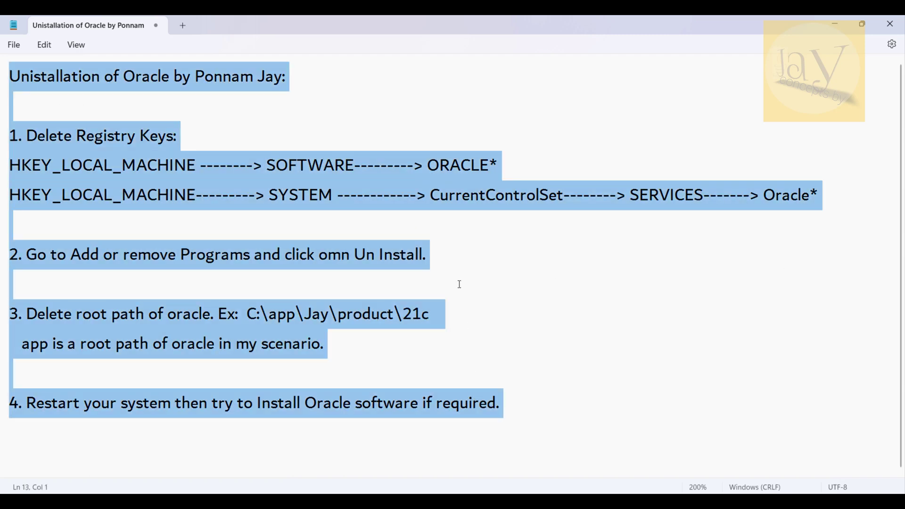
pyautogui.click(459, 267)
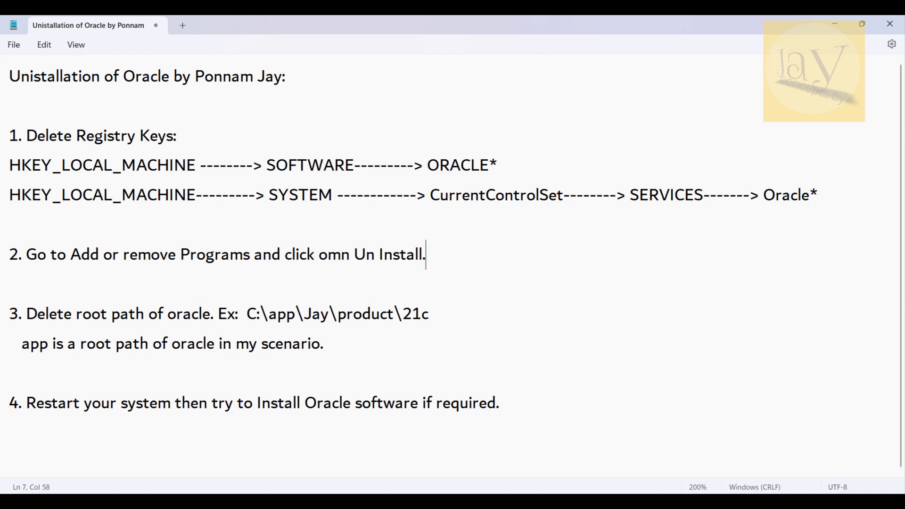
pyautogui.moveTo(9, 163); pyautogui.dragTo(812, 234)
pyautogui.click(490, 239)
pyautogui.moveTo(53, 152); pyautogui.dragTo(595, 221)
pyautogui.click(505, 230)
# - Open Registry Editor as administrator and position its window so the full key tree is visible beside the notes
pyautogui.press('super')
pyautogui.write('reg')
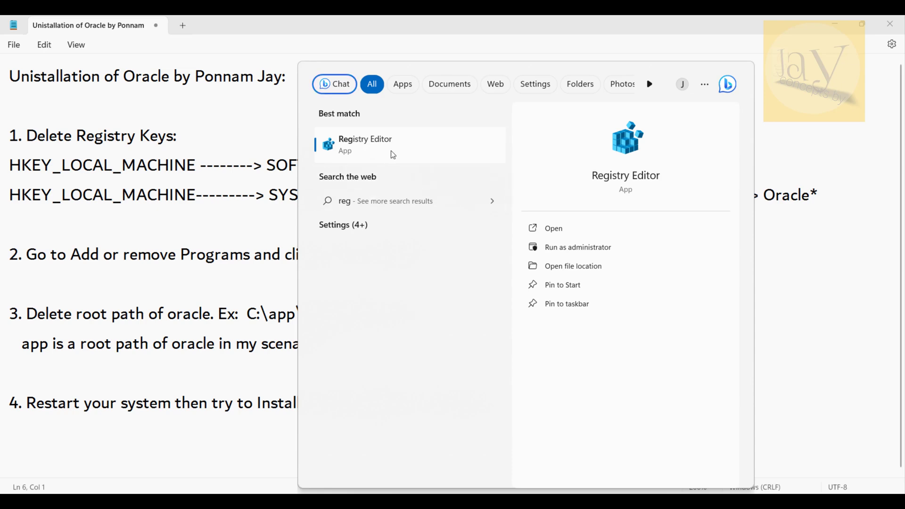
pyautogui.click(567, 253)
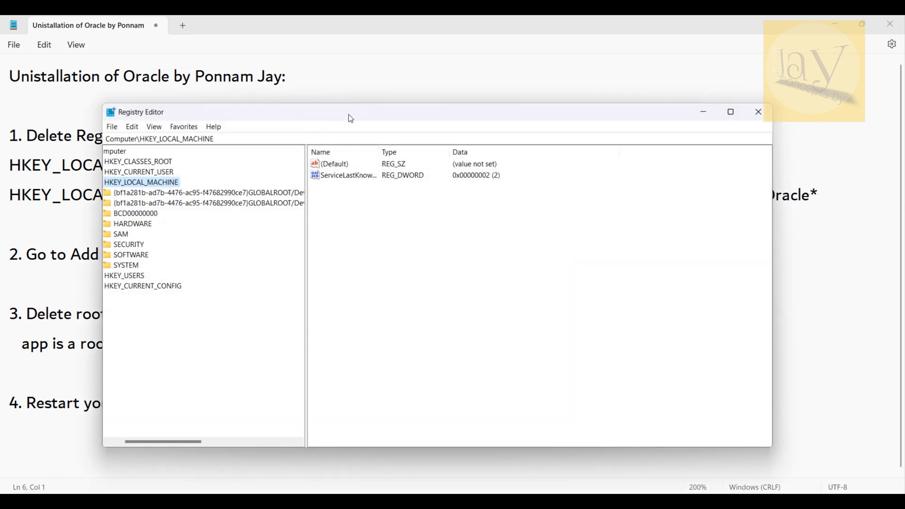
pyautogui.moveTo(351, 118); pyautogui.dragTo(475, 118)
pyautogui.moveTo(304, 441); pyautogui.dragTo(293, 440)
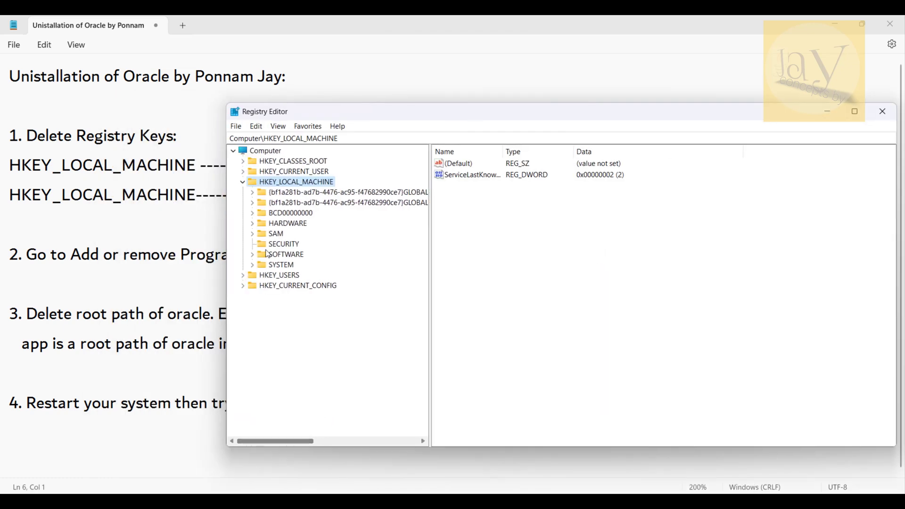
# - Collapse HKEY_LOCAL_MACHINE and examine each root registry key from HKEY_CLASSES_ROOT to HKEY_CURRENT_CONFIG
pyautogui.click(242, 182)
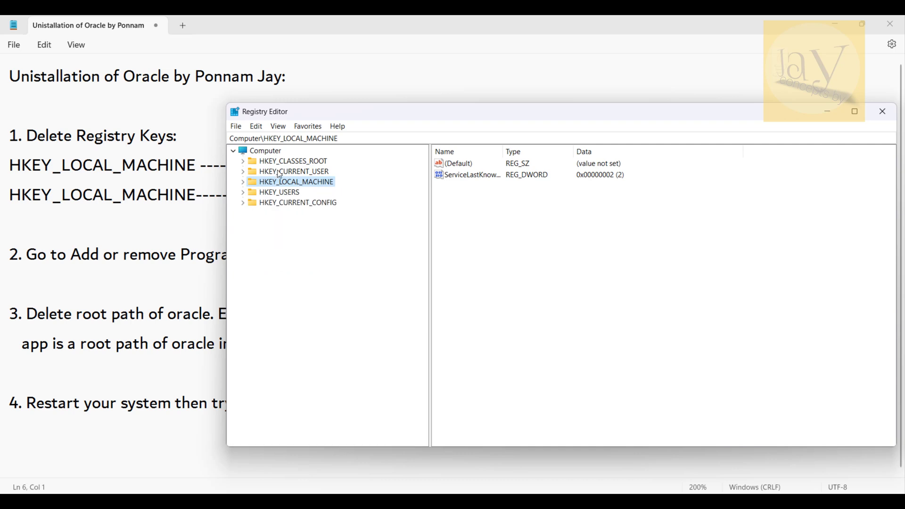
pyautogui.click(301, 162)
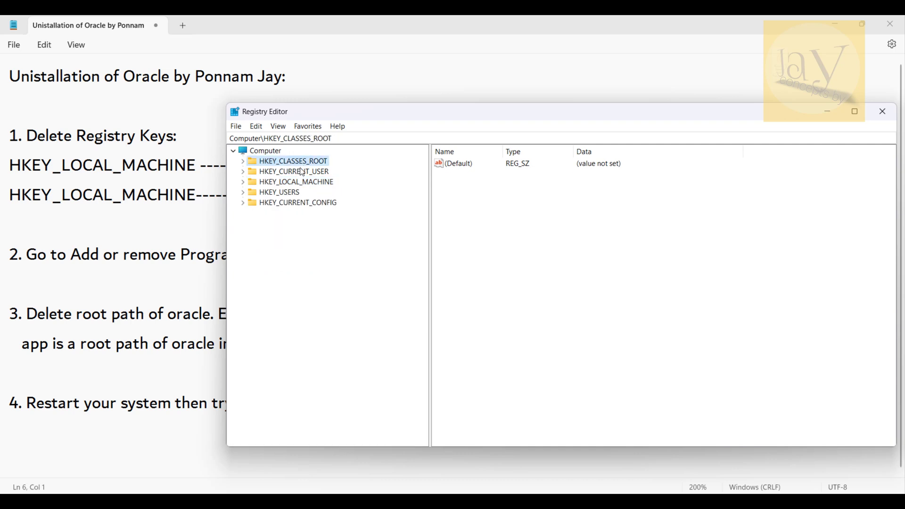
pyautogui.click(303, 172)
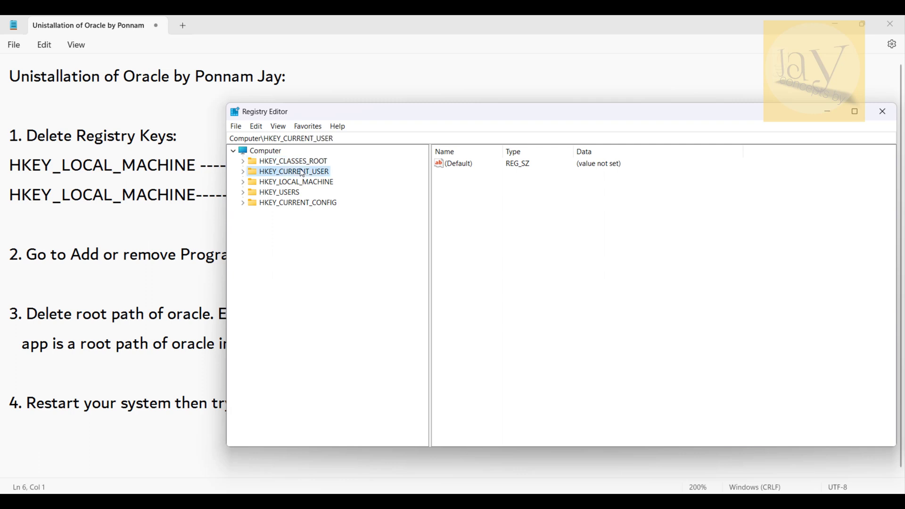
pyautogui.click(302, 162)
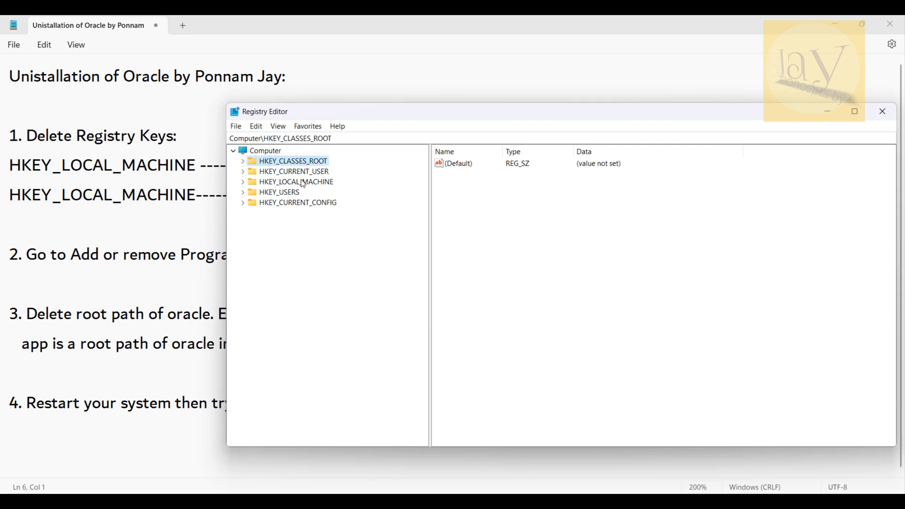
pyautogui.click(319, 172)
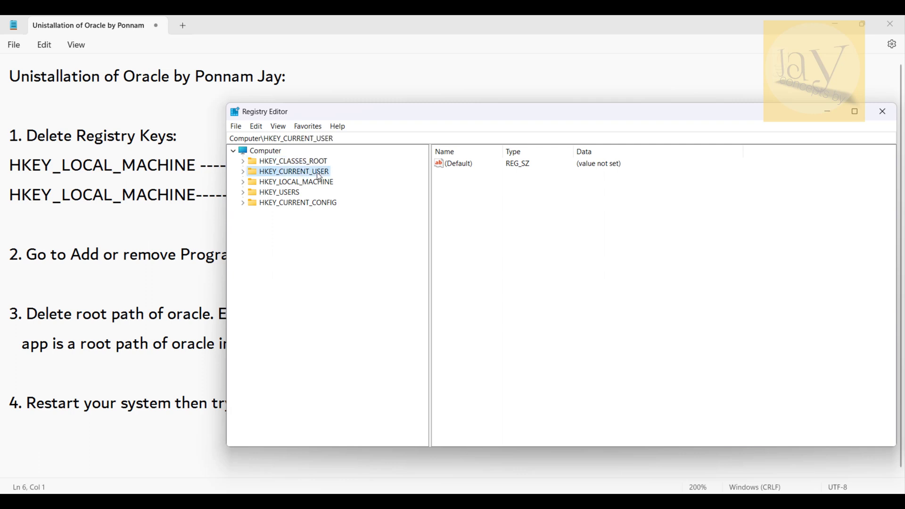
pyautogui.click(306, 183)
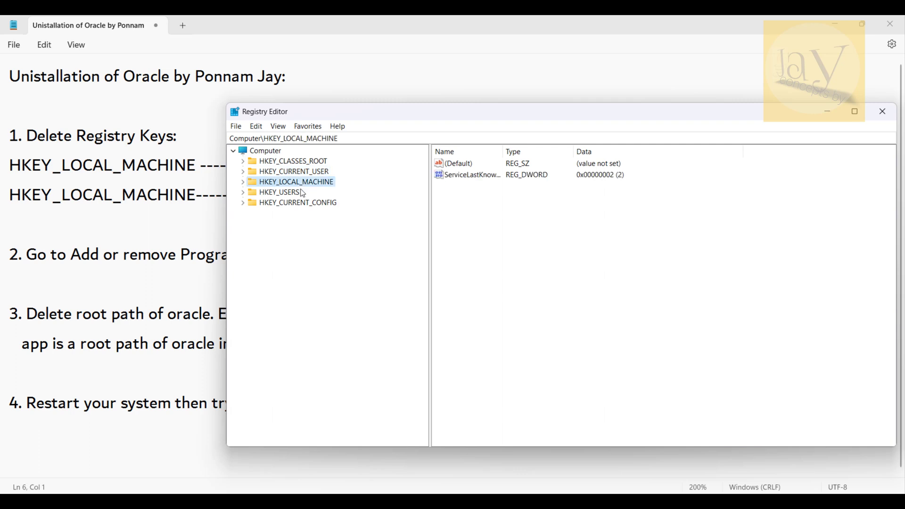
pyautogui.click(298, 193)
pyautogui.click(299, 203)
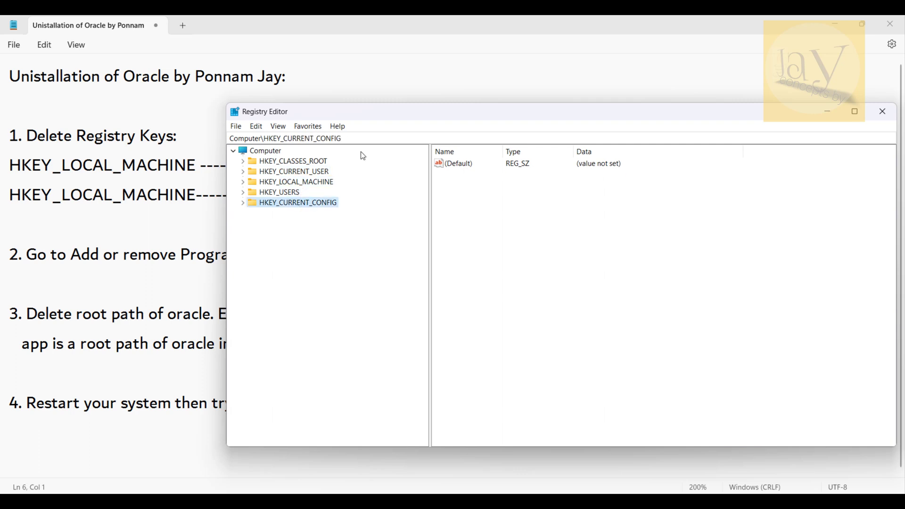
# - Move Registry Editor below the registry paths in the notes and expand HKEY_LOCAL_MACHINE down to its SOFTWARE key
pyautogui.moveTo(433, 120); pyautogui.dragTo(208, 235)
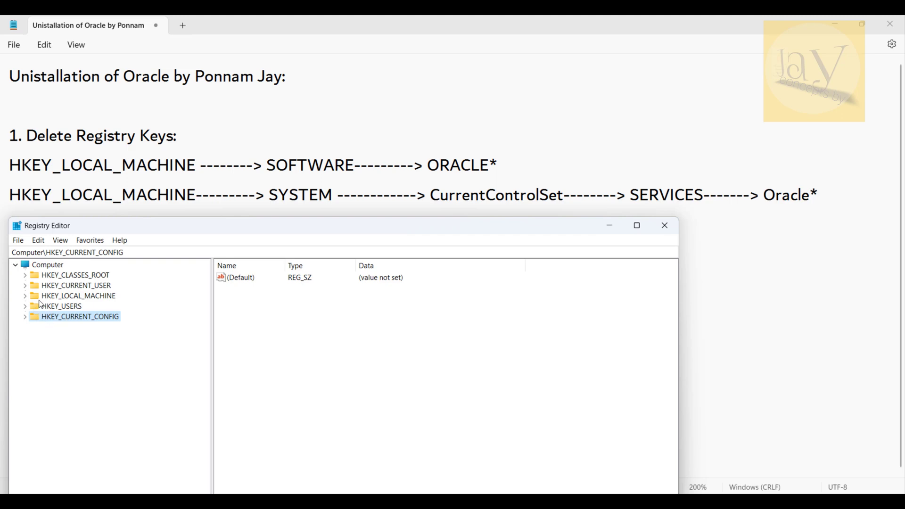
pyautogui.click(53, 297)
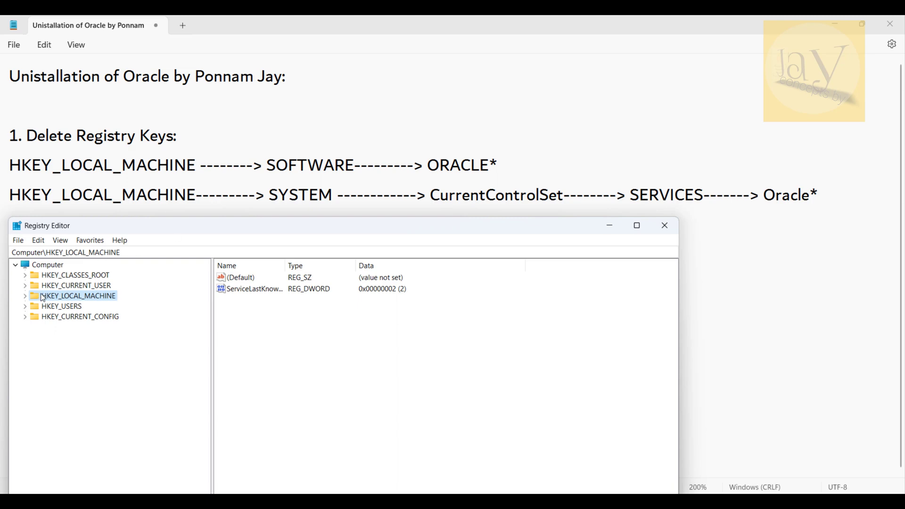
pyautogui.click(26, 297)
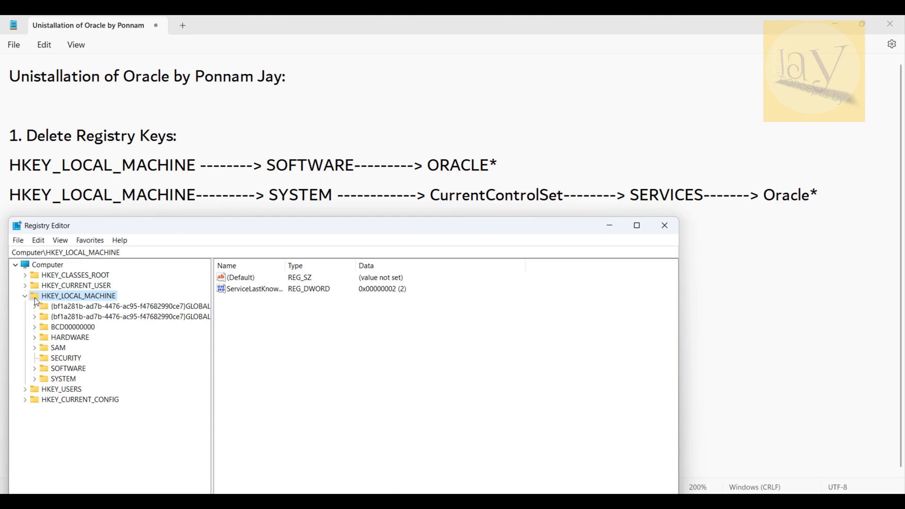
pyautogui.click(63, 372)
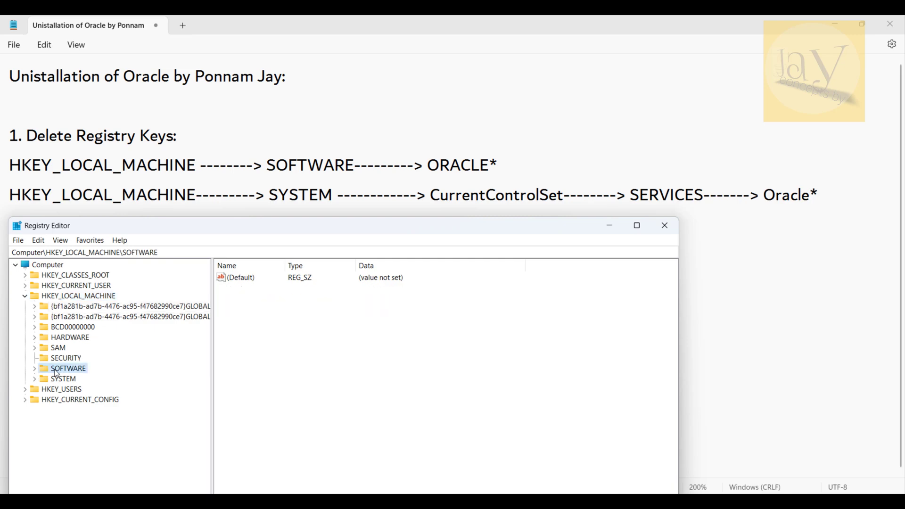
pyautogui.click(35, 369)
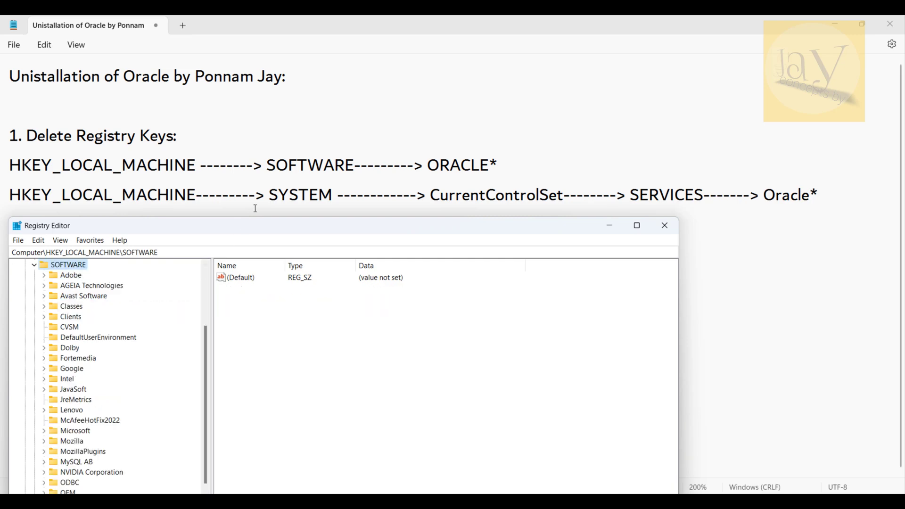
# - Locate and select the ORACLE key under HKEY_LOCAL_MACHINE\SOFTWARE, comparing it with the ORACLE* entry in the notes
pyautogui.moveTo(253, 226); pyautogui.dragTo(237, 187)
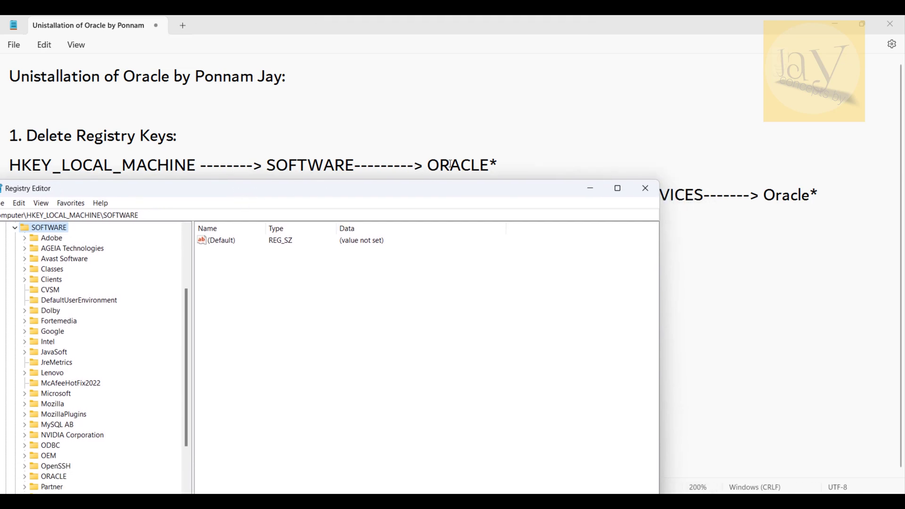
pyautogui.doubleClick(448, 166)
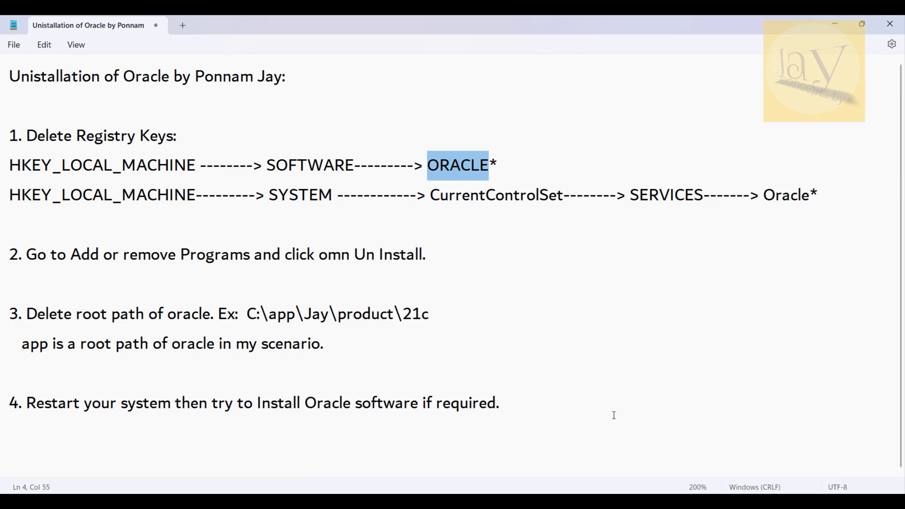
pyautogui.hotkey('alt', 'Tab')
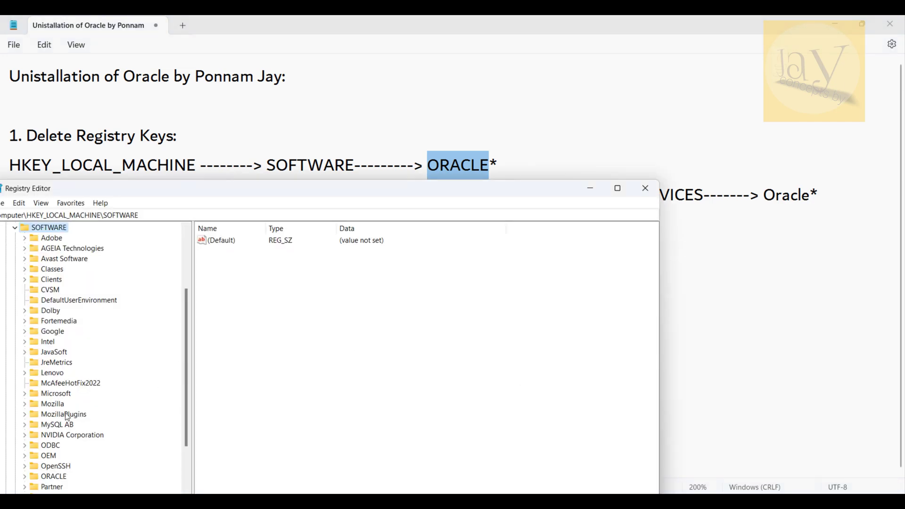
pyautogui.scroll(-2, 66, 415)
pyautogui.scroll(-1, 69, 417)
pyautogui.click(51, 383)
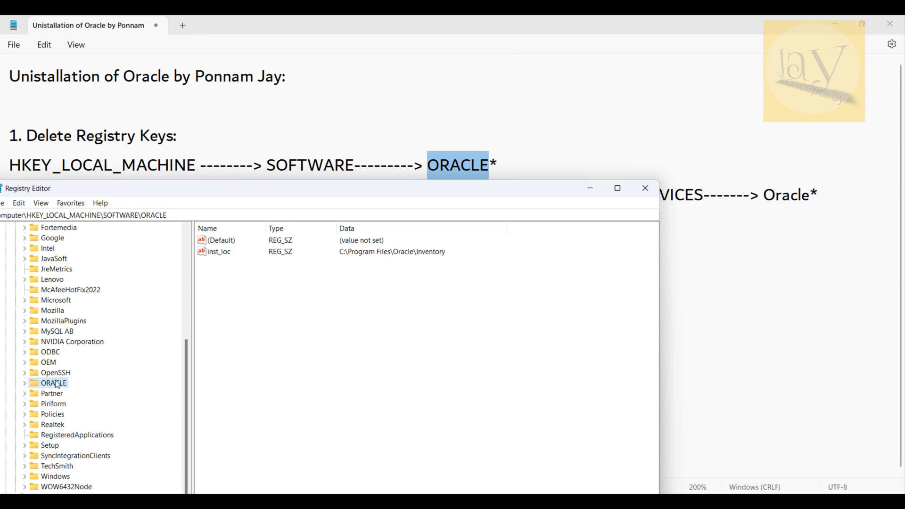
pyautogui.click(500, 168)
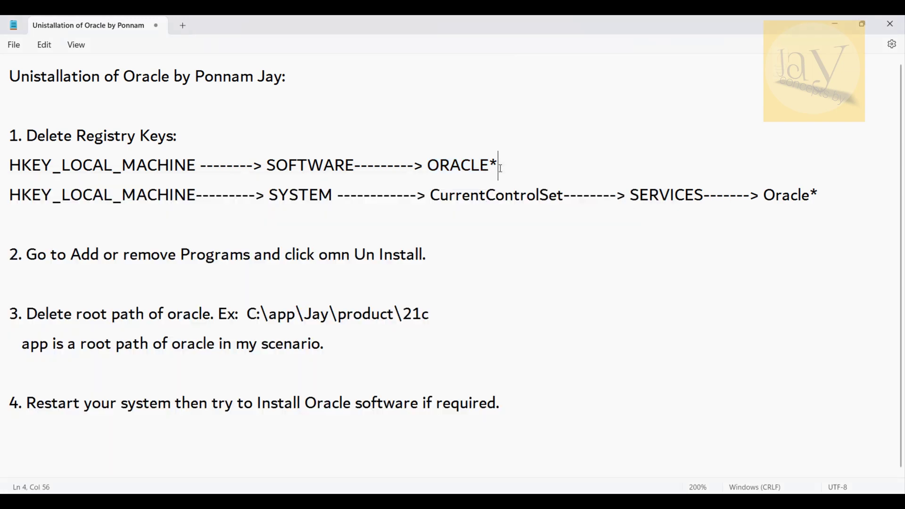
# - Highlight ORACLE* in the notes, then expand the ORACLE registry key along with its ODP.NET and KEY_OraDB21Home4 subkeys
pyautogui.doubleClick(507, 167)
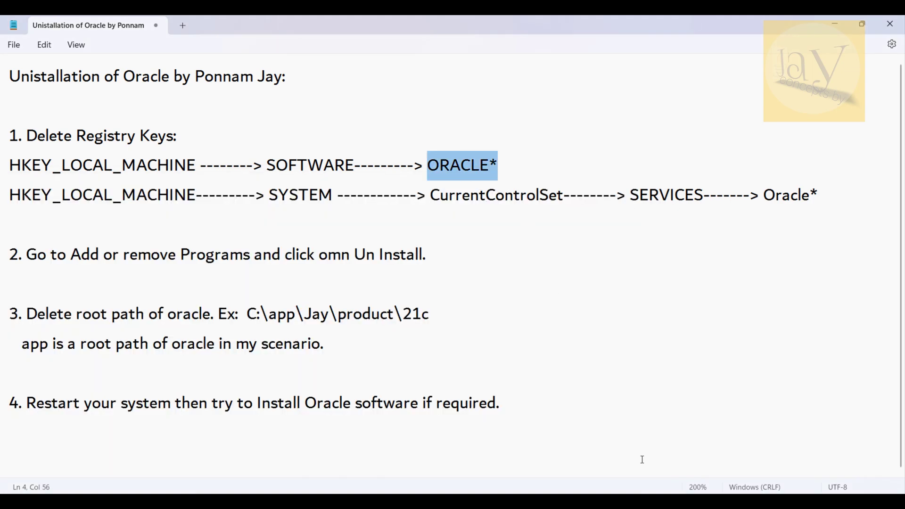
pyautogui.hotkey('alt', 'Tab')
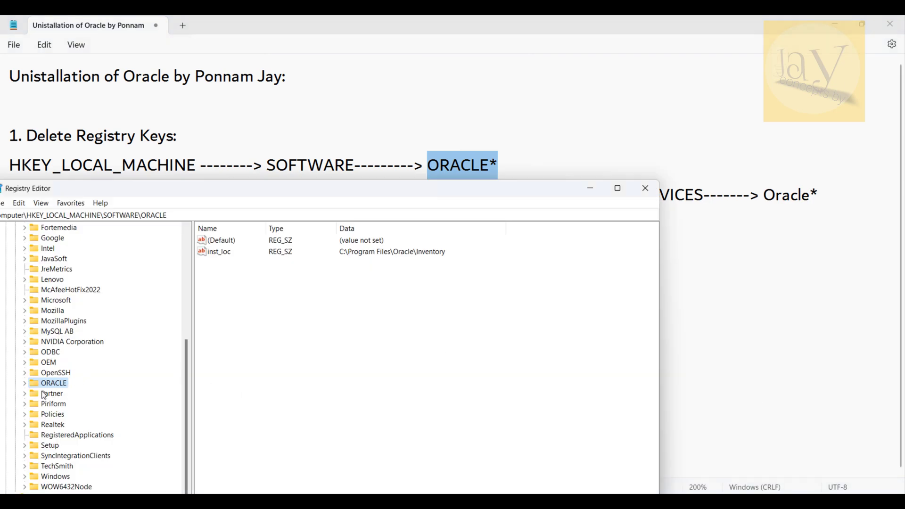
pyautogui.click(27, 384)
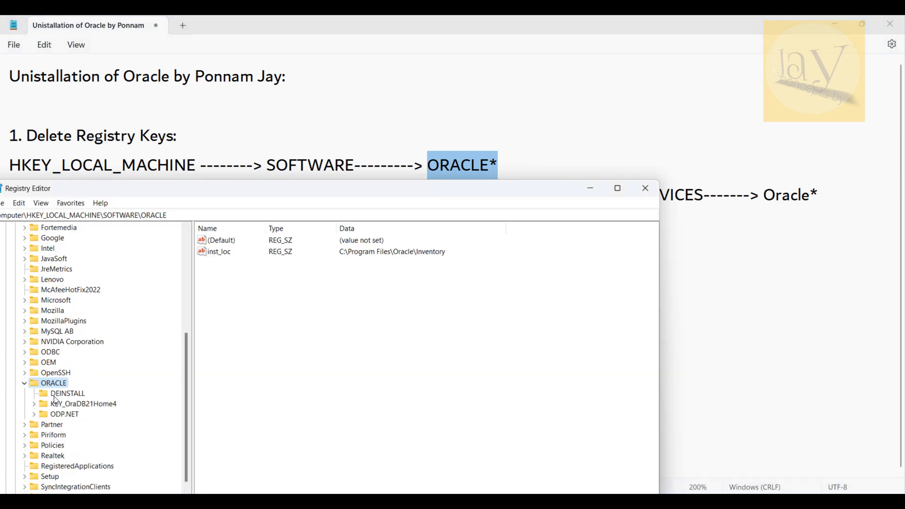
pyautogui.scroll(-1, 57, 403)
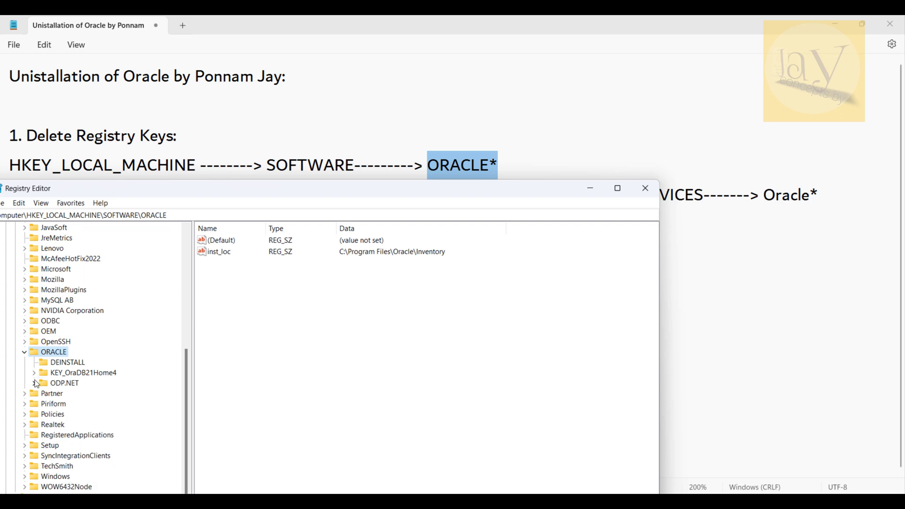
pyautogui.click(33, 384)
pyautogui.click(51, 393)
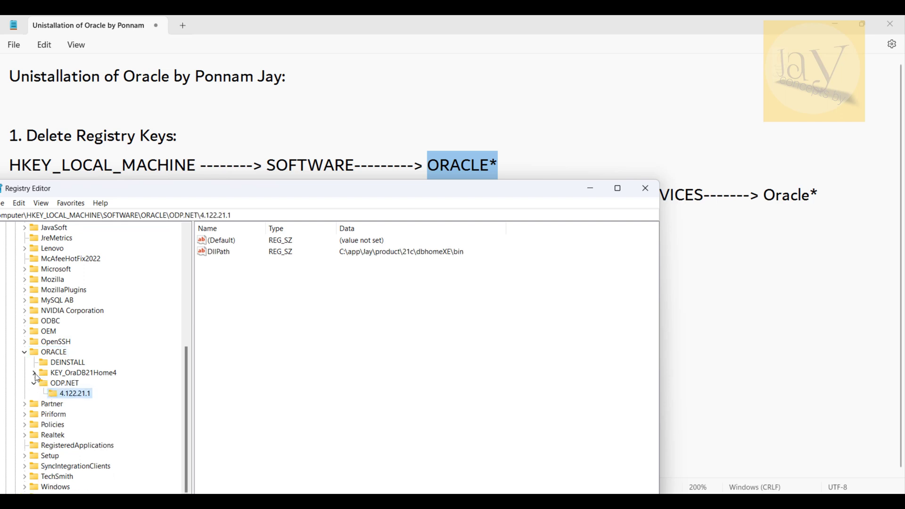
pyautogui.click(33, 372)
pyautogui.click(60, 383)
pyautogui.click(66, 373)
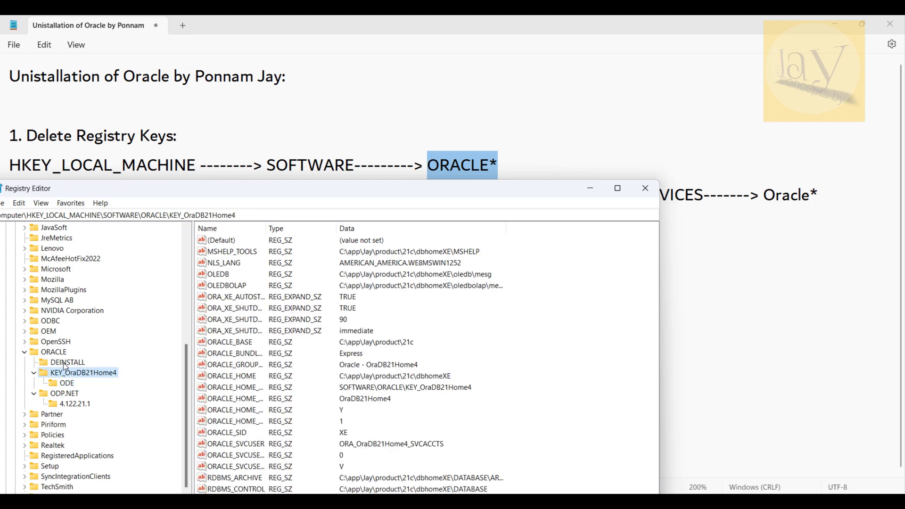
# - Examine the values of DEINSTALL, KEY_OraDB21Home4, ODE, ODP.NET and 4.122.21.1, and collapse the ORACLE key
pyautogui.click(65, 363)
pyautogui.click(67, 376)
pyautogui.click(69, 384)
pyautogui.click(73, 403)
pyautogui.click(73, 394)
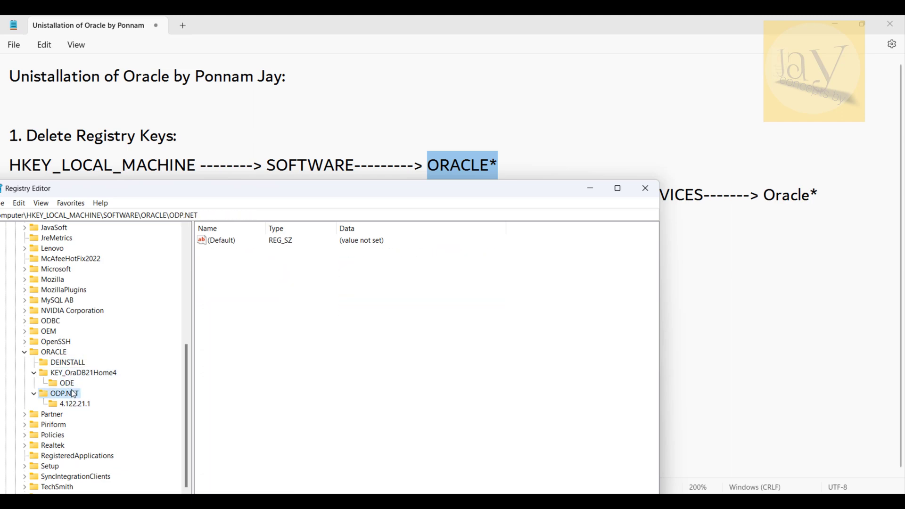
pyautogui.click(72, 404)
pyautogui.click(70, 383)
pyautogui.click(71, 373)
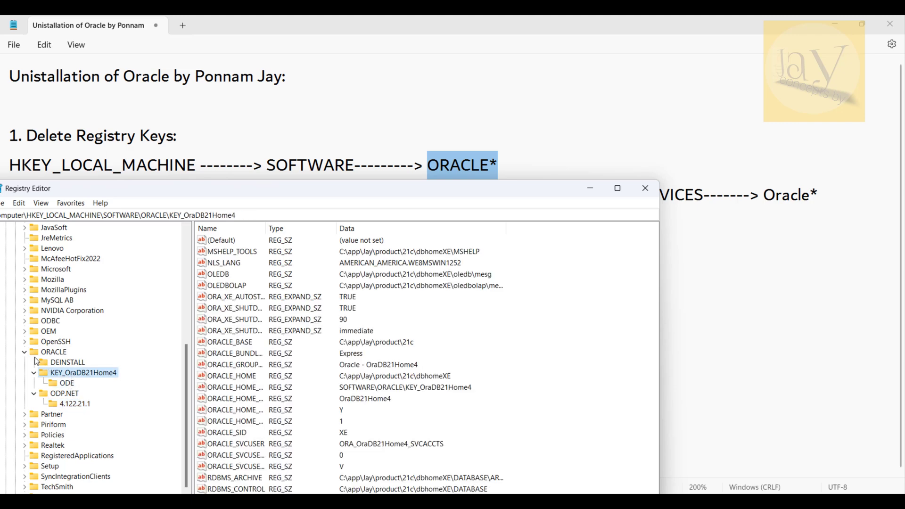
pyautogui.click(24, 352)
pyautogui.scroll(5, 99, 354)
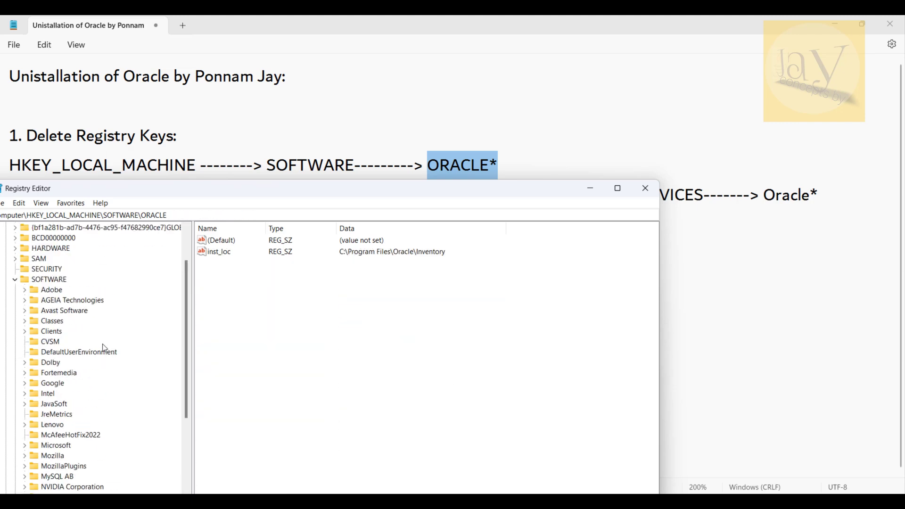
pyautogui.scroll(2, 105, 348)
pyautogui.scroll(-7, 104, 348)
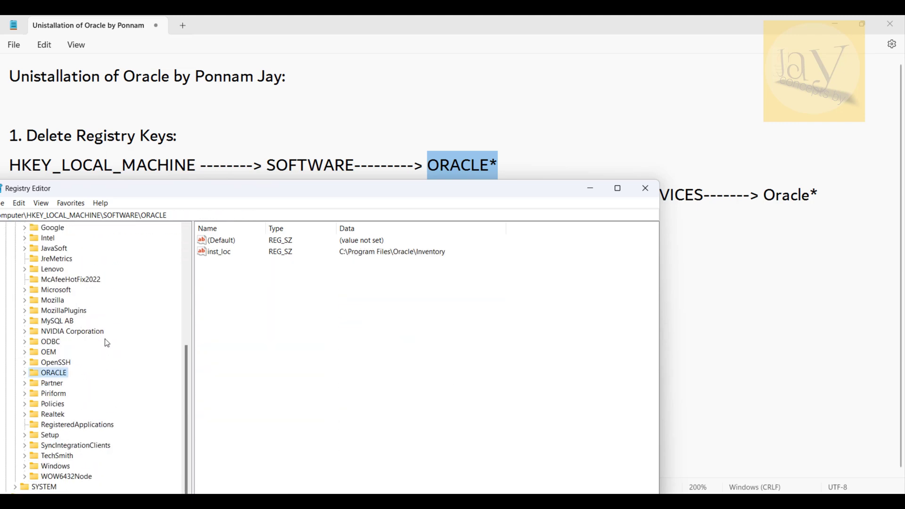
# - Highlight HKEY_LOCAL_MACHINE in the notes' first path, collapse that root key and bring the Registry Editor window fully into view
pyautogui.click(157, 165)
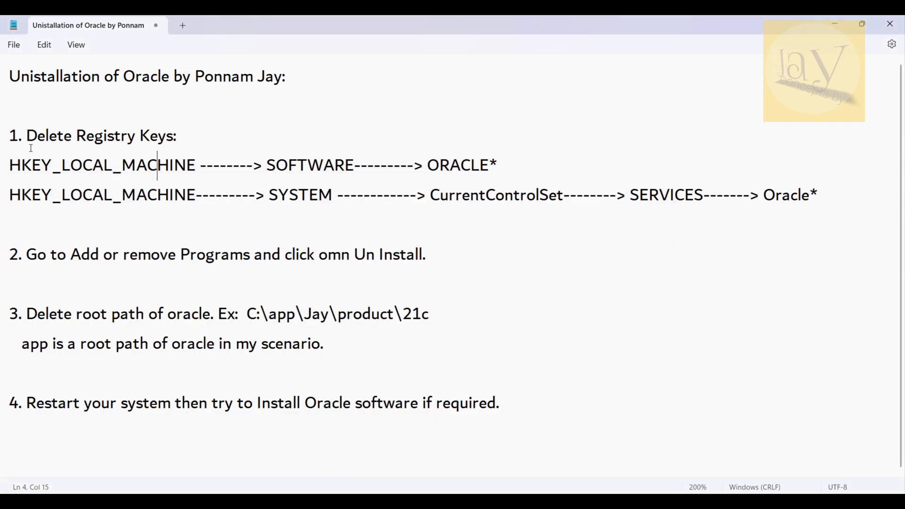
pyautogui.moveTo(10, 165); pyautogui.dragTo(196, 161)
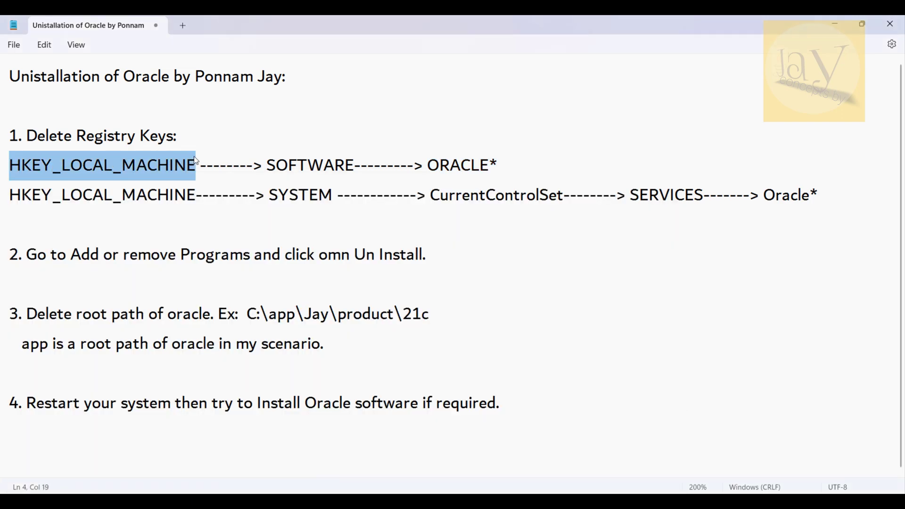
pyautogui.hotkey('alt', 'Tab')
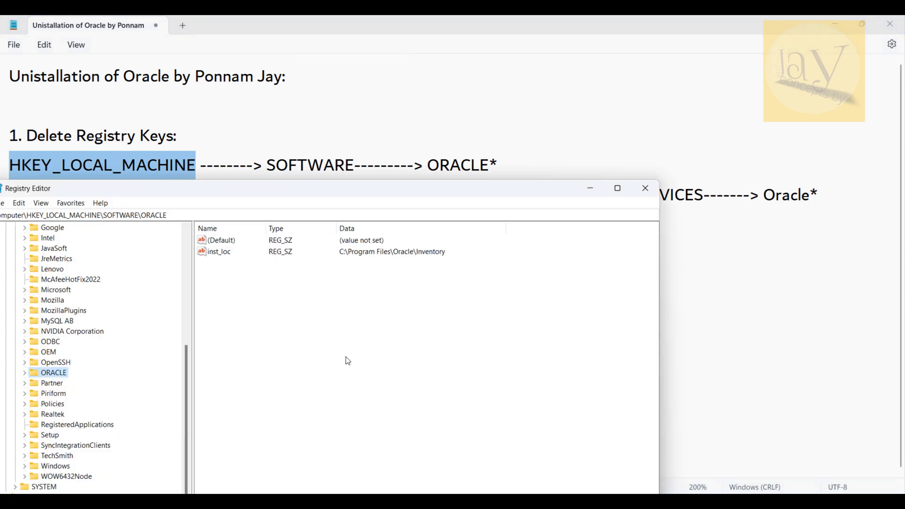
pyautogui.moveTo(186, 362); pyautogui.dragTo(192, 234)
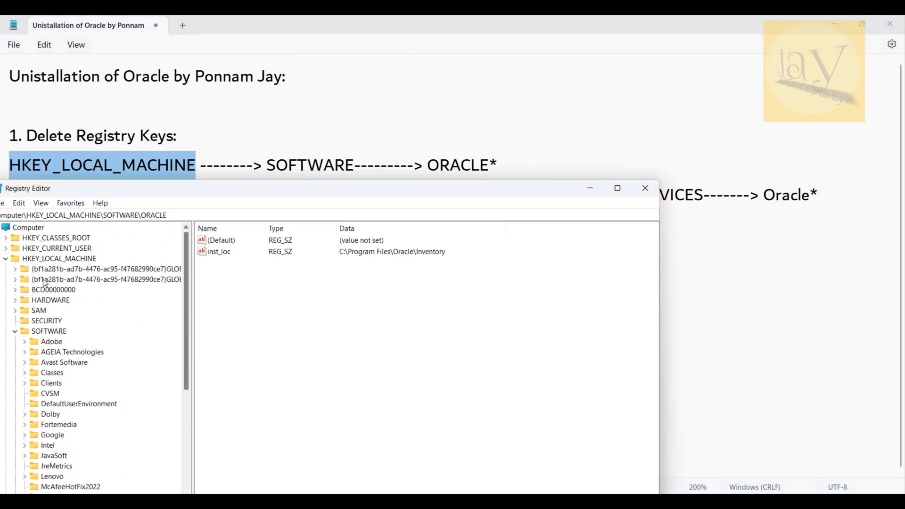
pyautogui.click(6, 258)
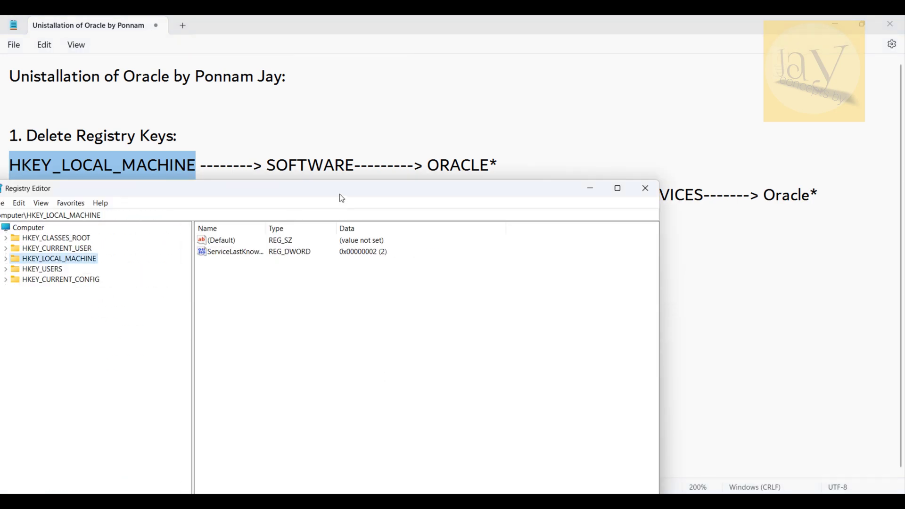
pyautogui.moveTo(340, 194)
pyautogui.mouseDown()
pyautogui.moveTo(476, 191)
pyautogui.moveTo(352, 203)
pyautogui.mouseUp()
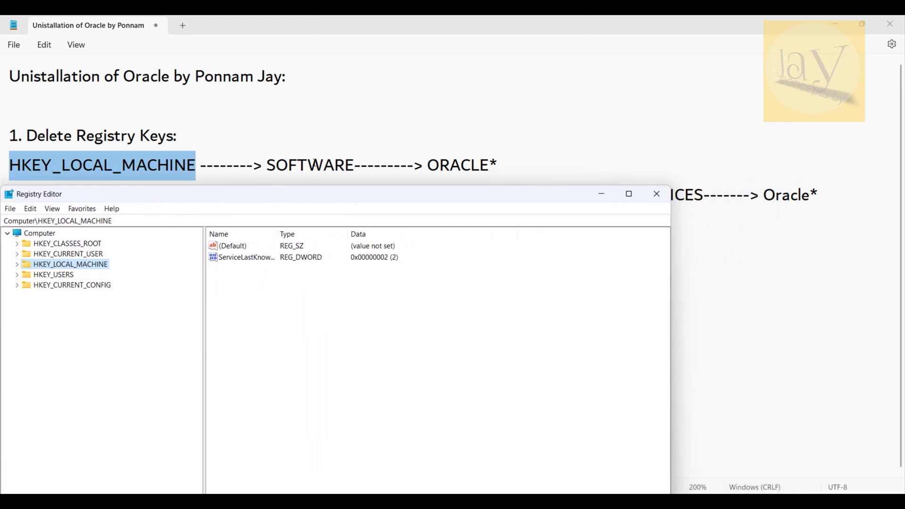
# - Highlight SOFTWARE in the notes and select the matching collapsed SOFTWARE key under HKEY_LOCAL_MACHINE
pyautogui.doubleClick(314, 165)
pyautogui.click(622, 493)
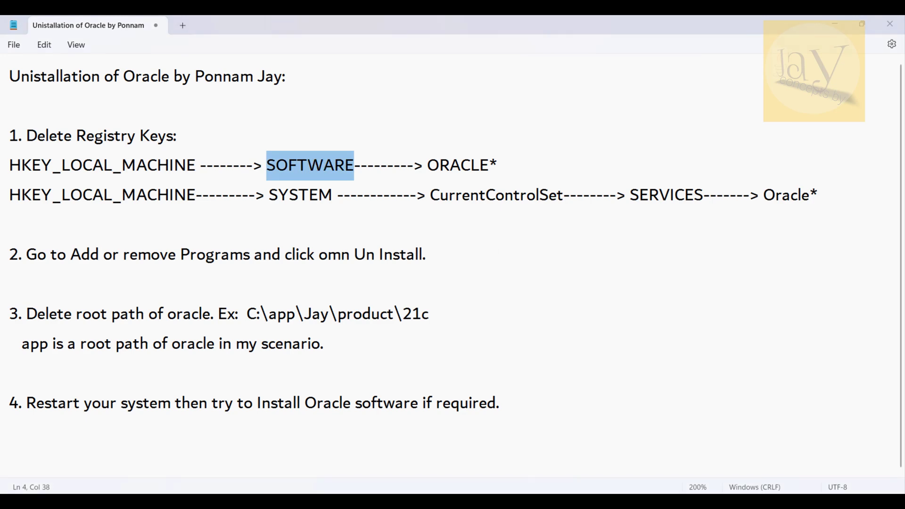
pyautogui.click(17, 264)
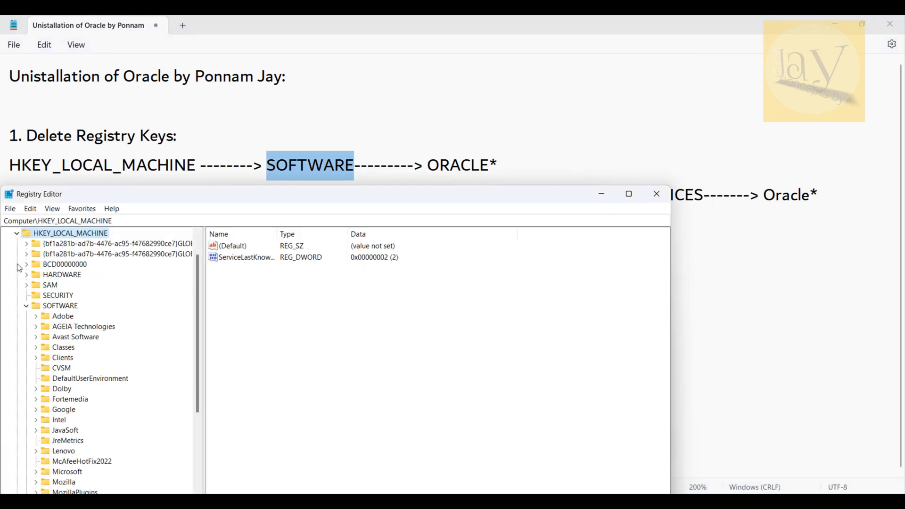
pyautogui.click(27, 306)
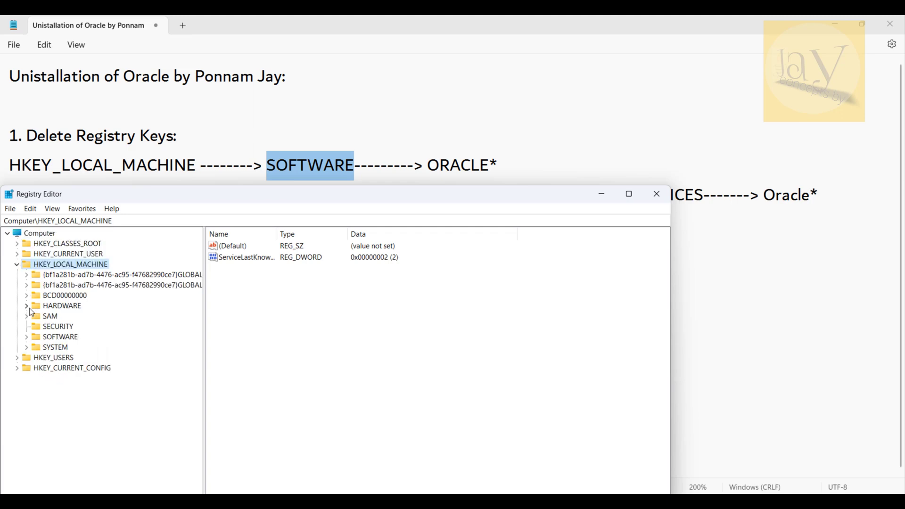
pyautogui.click(64, 338)
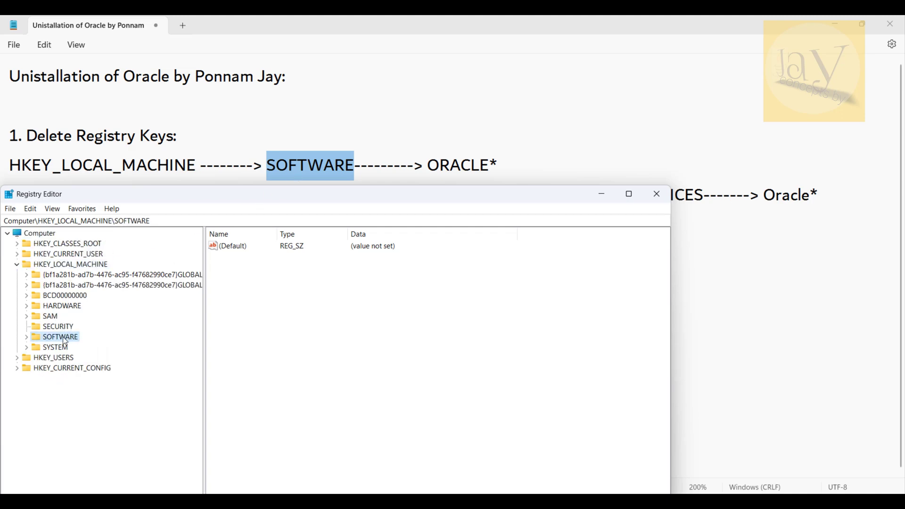
# - Match ORACLE* in the notes to the ORACLE key under HKEY_LOCAL_MACHINE\SOFTWARE and permanently delete that key with all its subkeys
pyautogui.click(362, 172)
pyautogui.moveTo(427, 165); pyautogui.dragTo(515, 166)
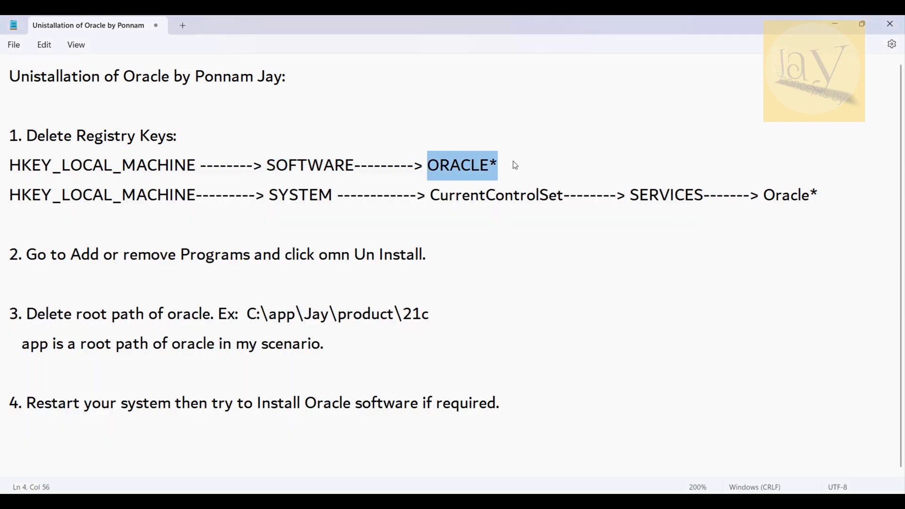
pyautogui.click(634, 445)
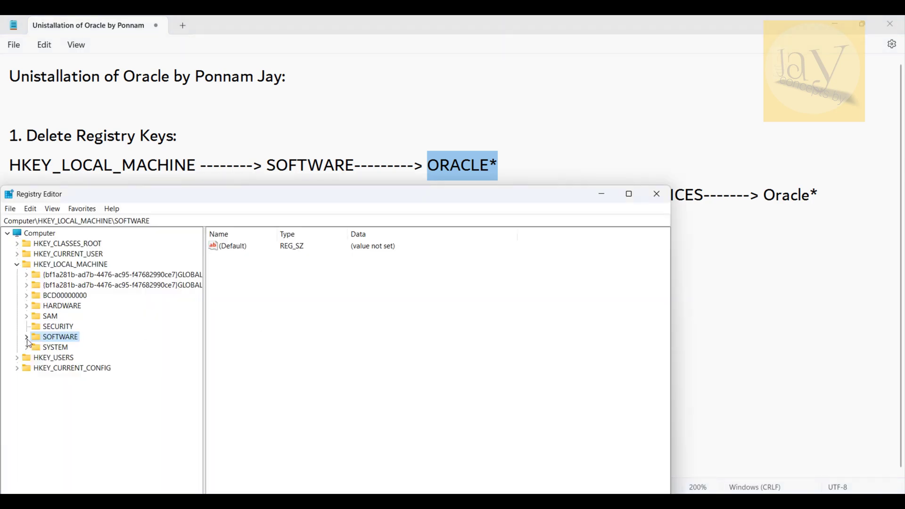
pyautogui.click(26, 337)
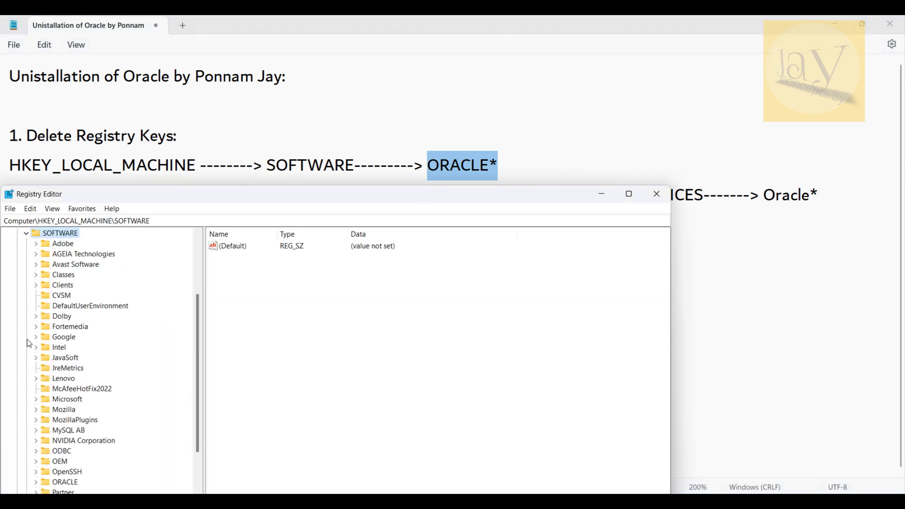
pyautogui.scroll(-3, 79, 300)
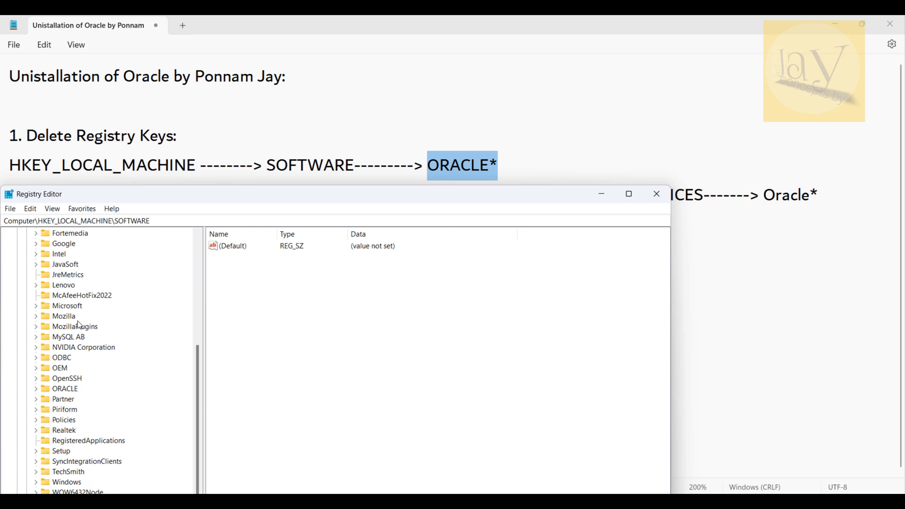
pyautogui.click(71, 389)
pyautogui.scroll(-1, 84, 337)
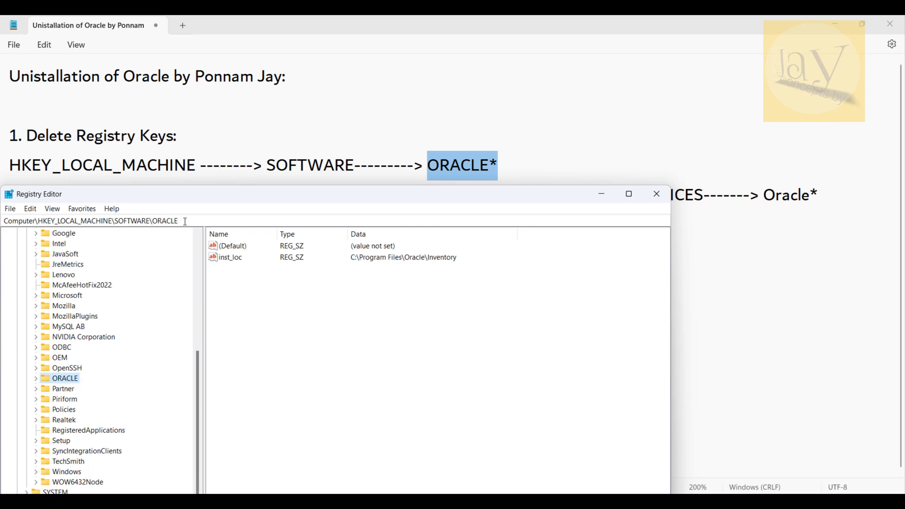
pyautogui.moveTo(196, 201)
pyautogui.mouseDown()
pyautogui.moveTo(217, 186)
pyautogui.moveTo(209, 196)
pyautogui.mouseUp()
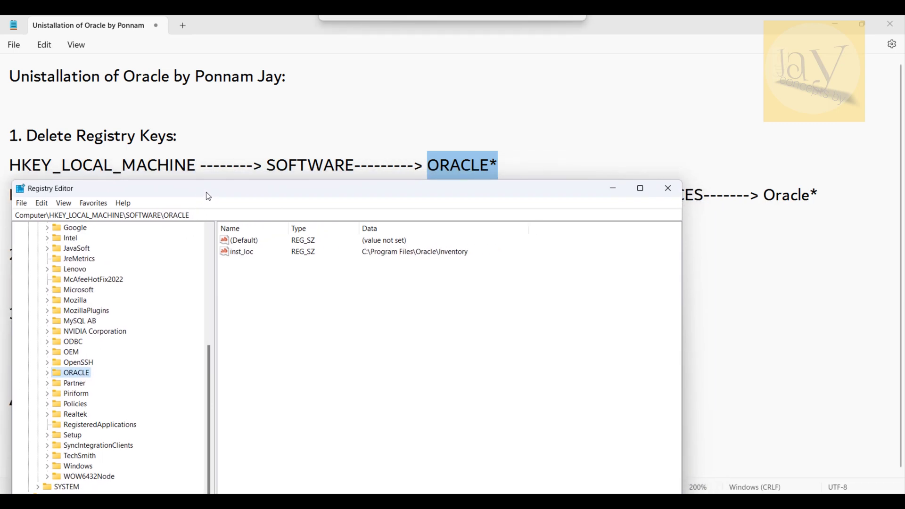
pyautogui.rightClick(83, 375)
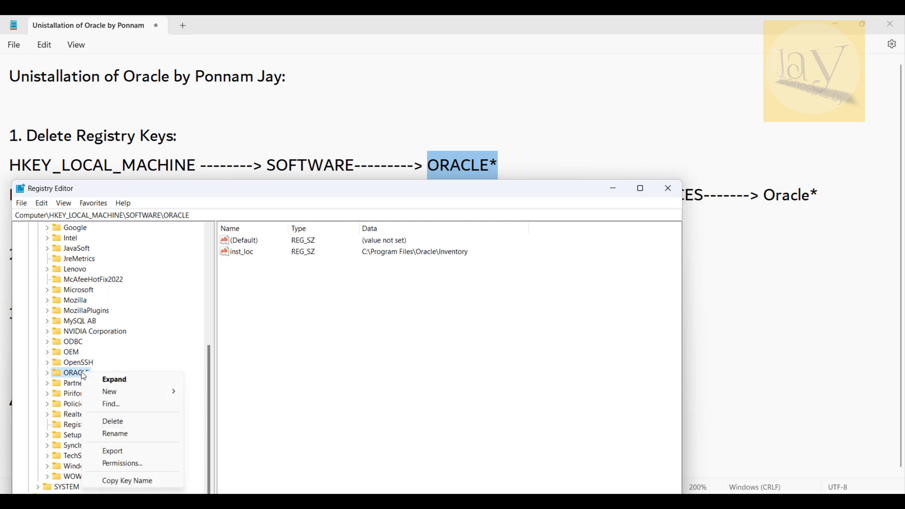
pyautogui.click(113, 422)
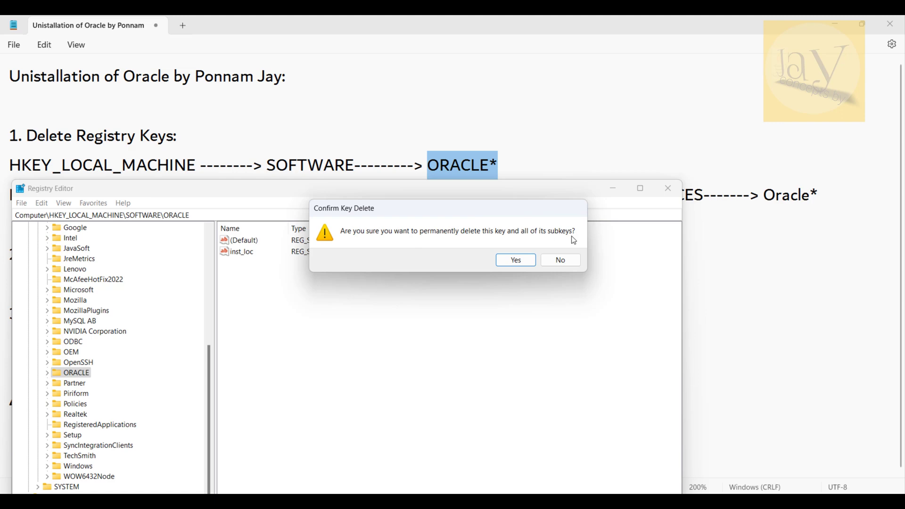
pyautogui.click(519, 263)
pyautogui.click(519, 262)
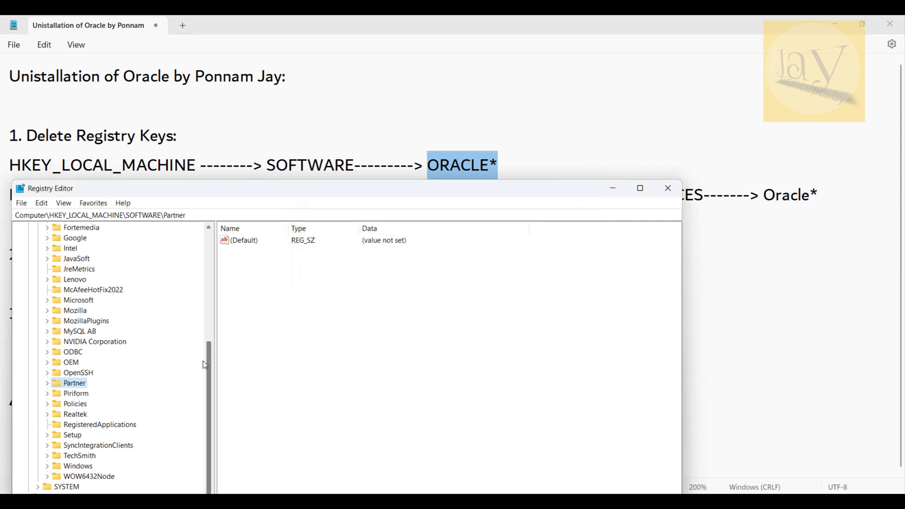
# - Collapse SOFTWARE and HKEY_LOCAL_MACHINE, and move Registry Editor below the second registry path in the notes
pyautogui.moveTo(207, 365); pyautogui.dragTo(226, 246)
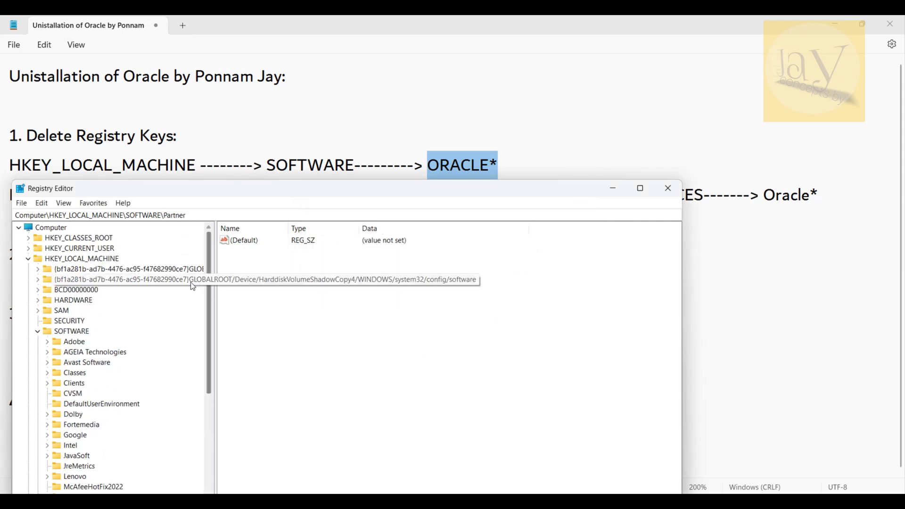
pyautogui.click(38, 332)
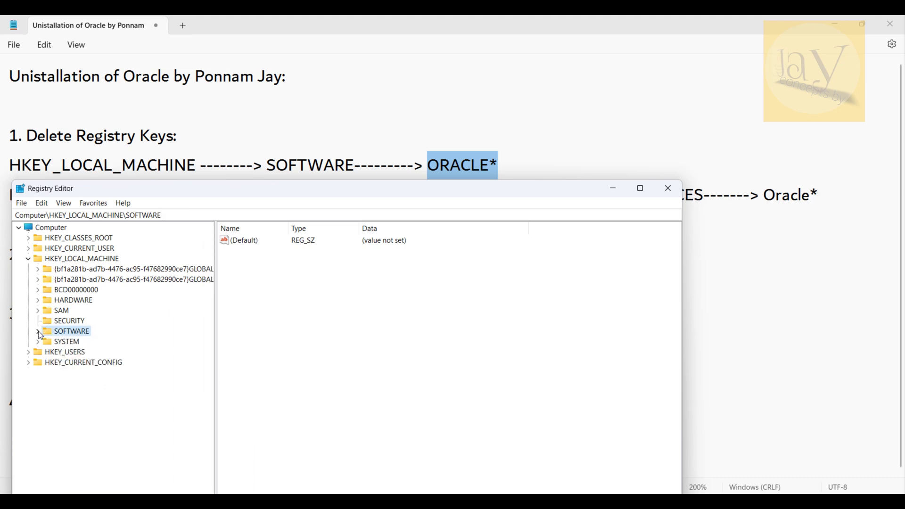
pyautogui.click(38, 332)
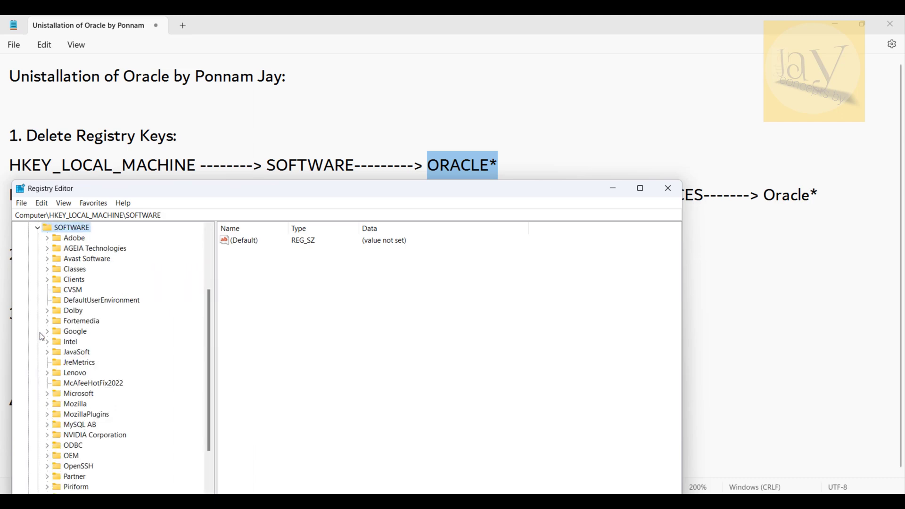
pyautogui.scroll(1, 60, 287)
pyautogui.click(38, 259)
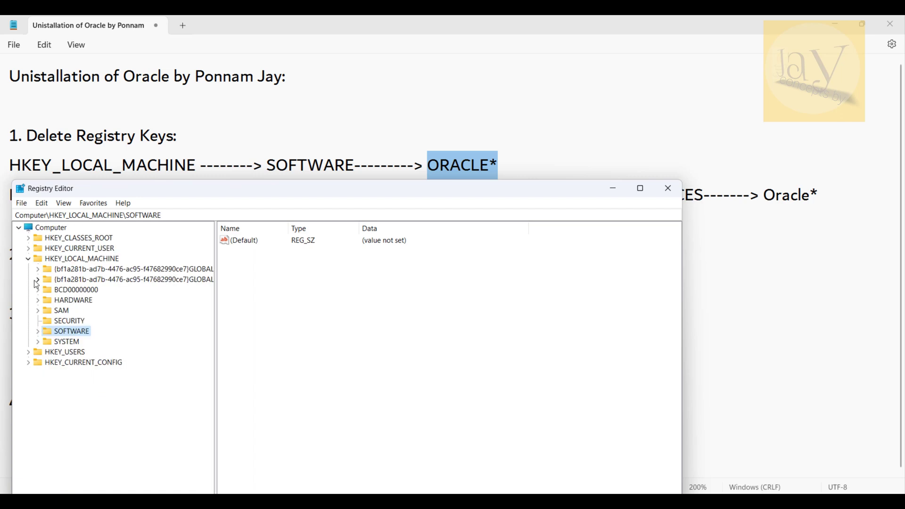
pyautogui.click(29, 258)
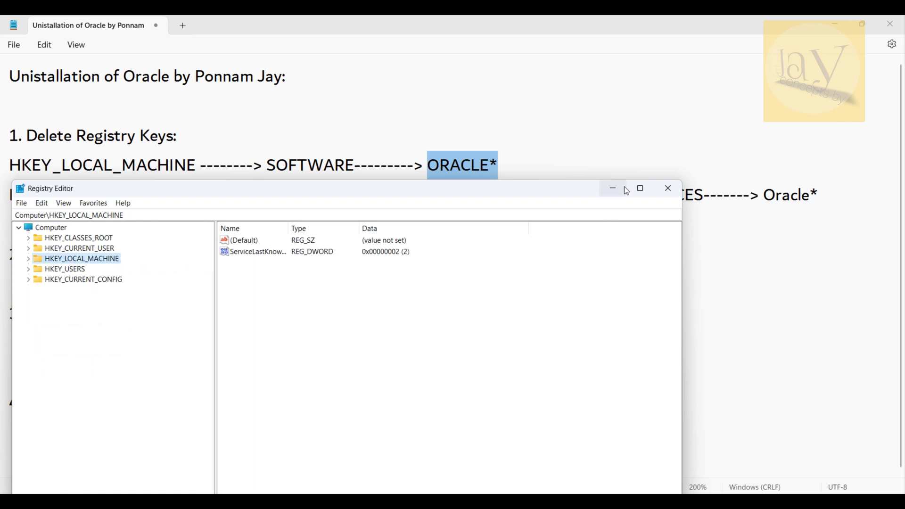
pyautogui.moveTo(591, 189); pyautogui.dragTo(551, 235)
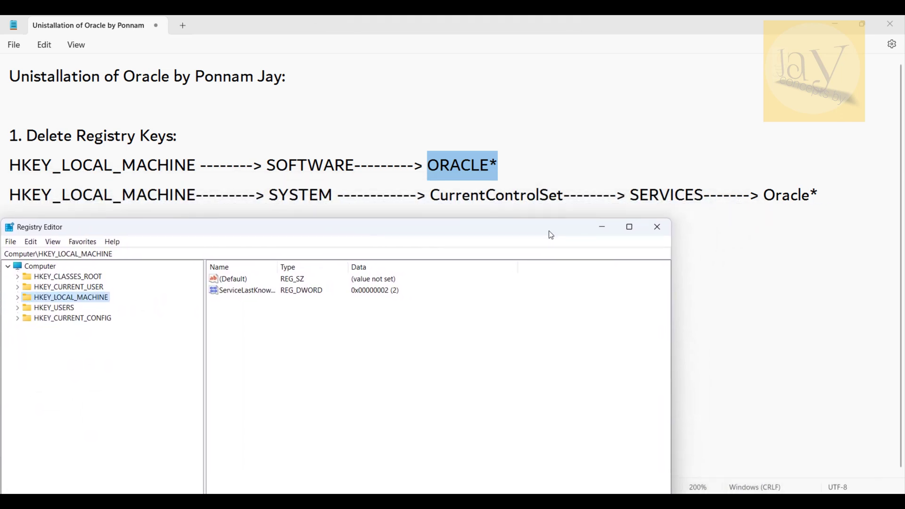
# - Highlight HKEY_LOCAL_MACHINE in the notes' second path, then switch to Registry Editor and expand that root key
pyautogui.moveTo(53, 197); pyautogui.dragTo(62, 197)
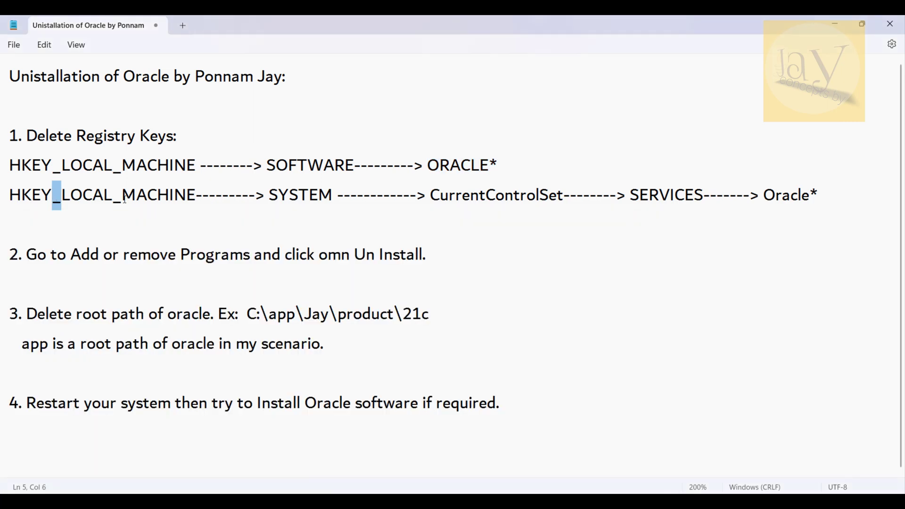
pyautogui.moveTo(197, 194); pyautogui.dragTo(9, 195)
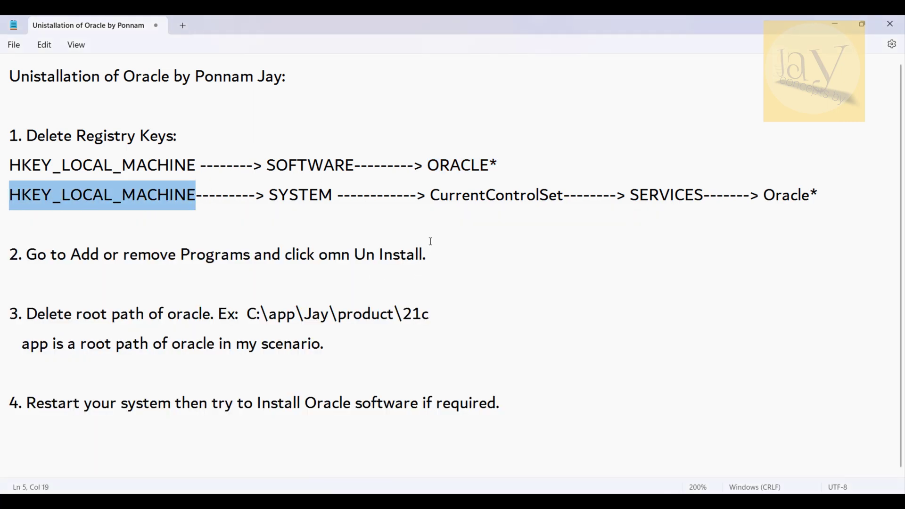
pyautogui.hotkey('alt', 'Tab')
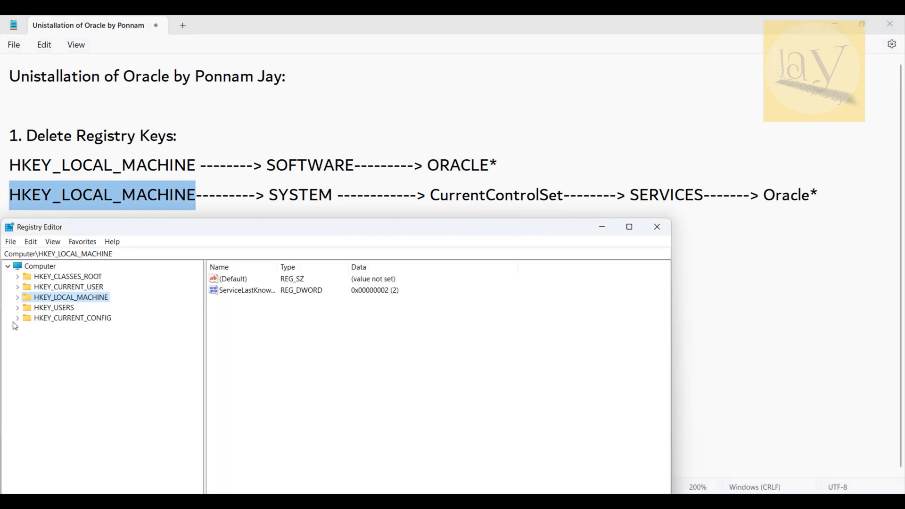
pyautogui.click(17, 298)
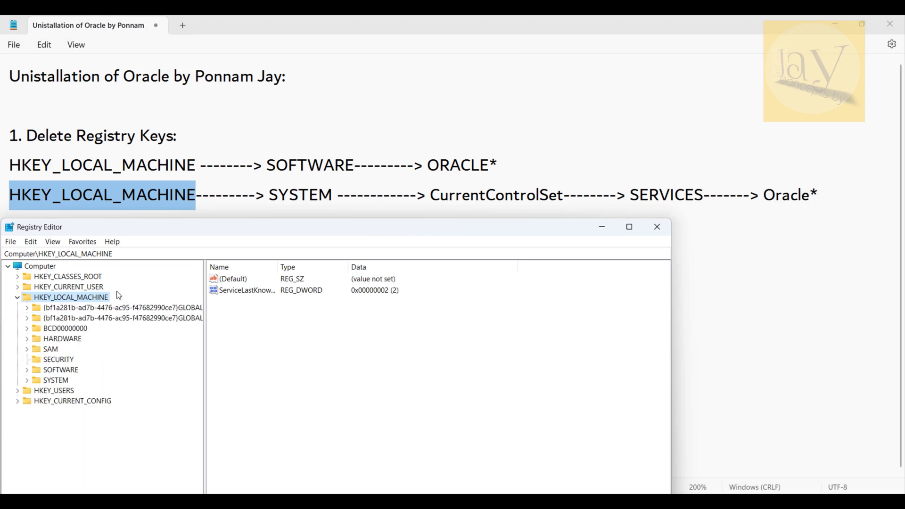
# - Highlight SYSTEM in the notes' second path and expand the matching SYSTEM key under HKEY_LOCAL_MACHINE in Registry Editor
pyautogui.doubleClick(307, 198)
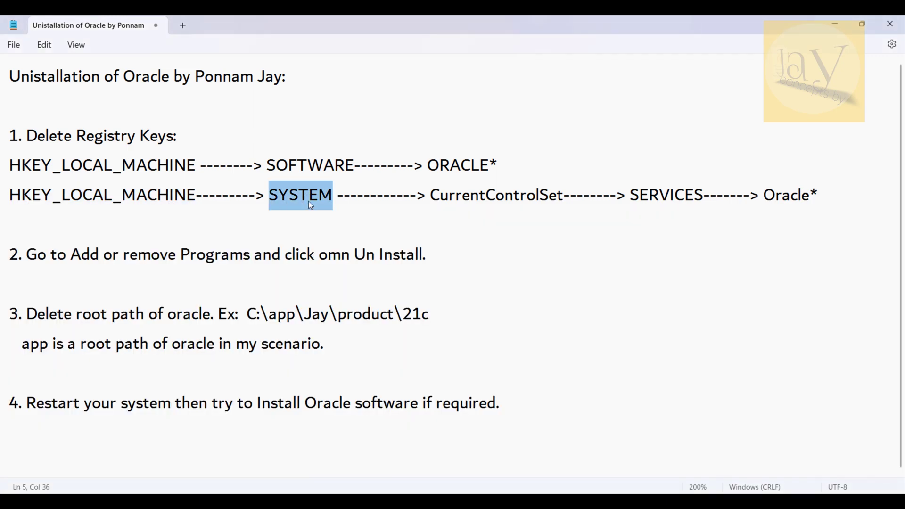
pyautogui.hotkey('alt', 'Tab')
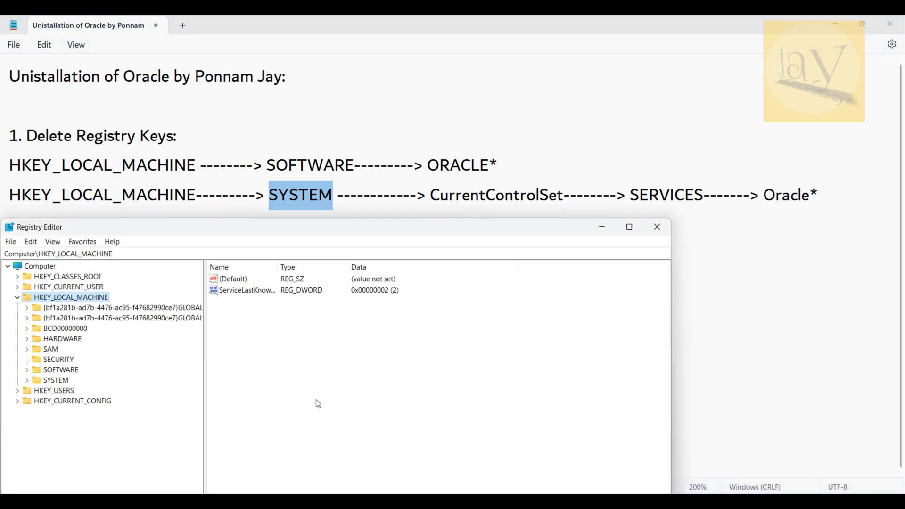
pyautogui.click(27, 381)
pyautogui.scroll(-1, 109, 363)
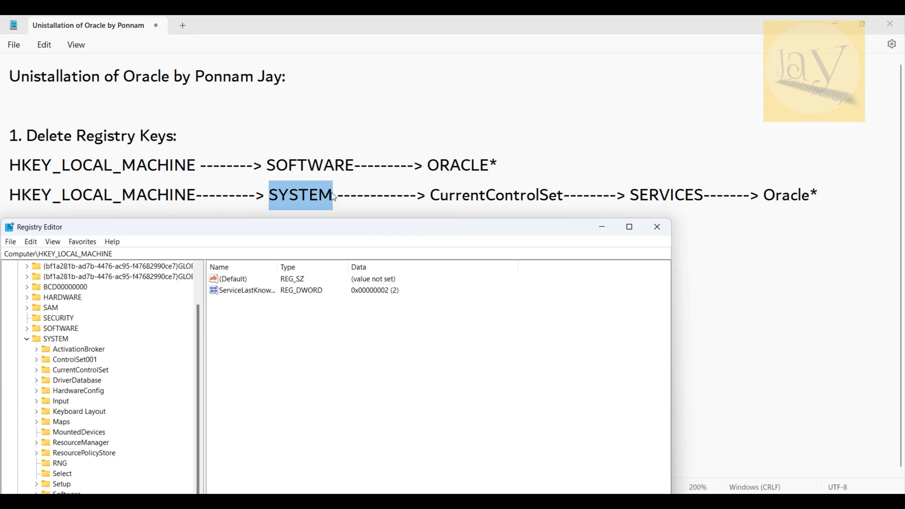
# - Highlight CurrentControlSet in the notes, then select and expand the CurrentControlSet key under SYSTEM in Registry Editor
pyautogui.doubleClick(480, 194)
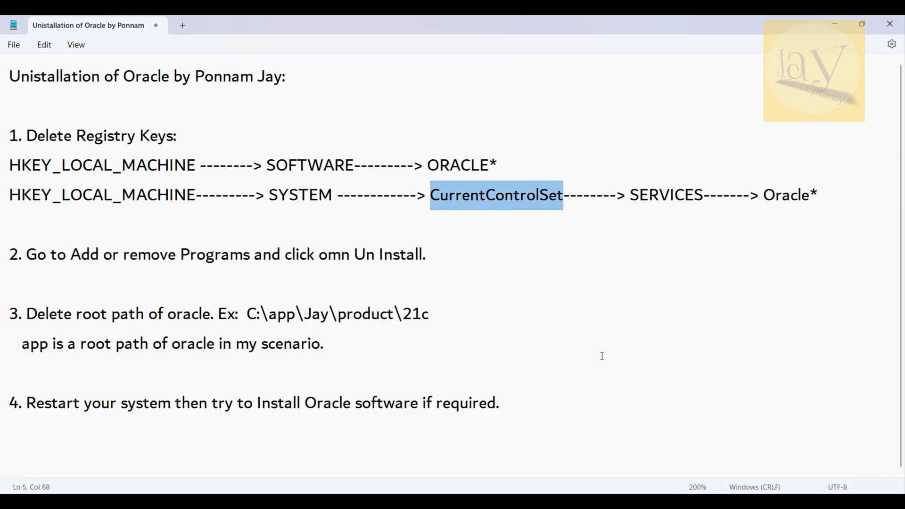
pyautogui.hotkey('alt', 'Tab')
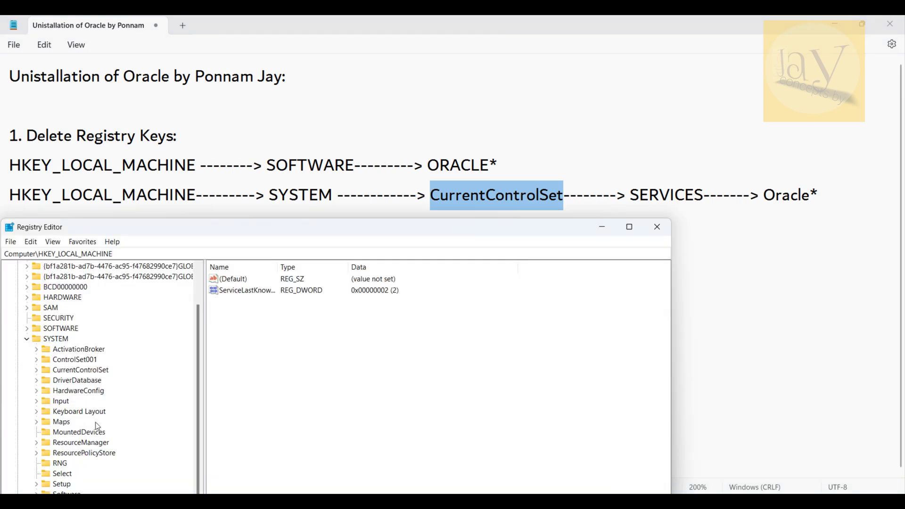
pyautogui.click(70, 370)
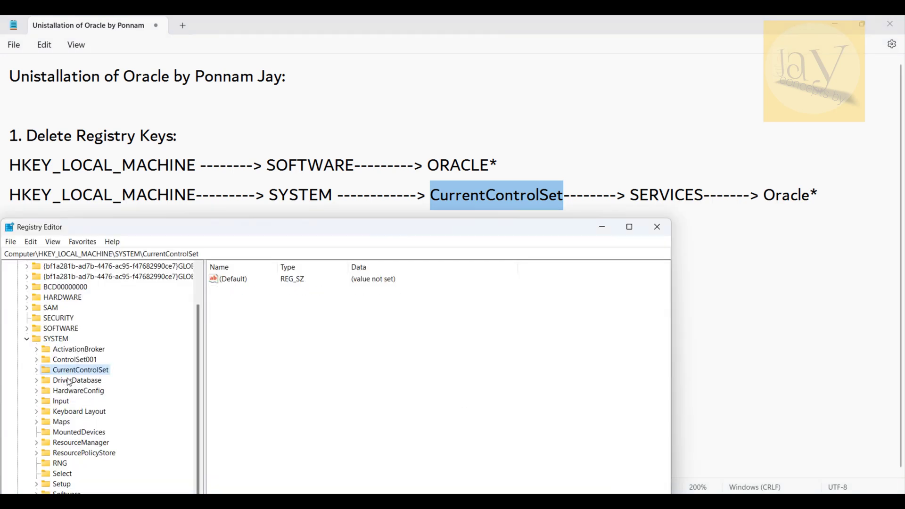
pyautogui.click(37, 370)
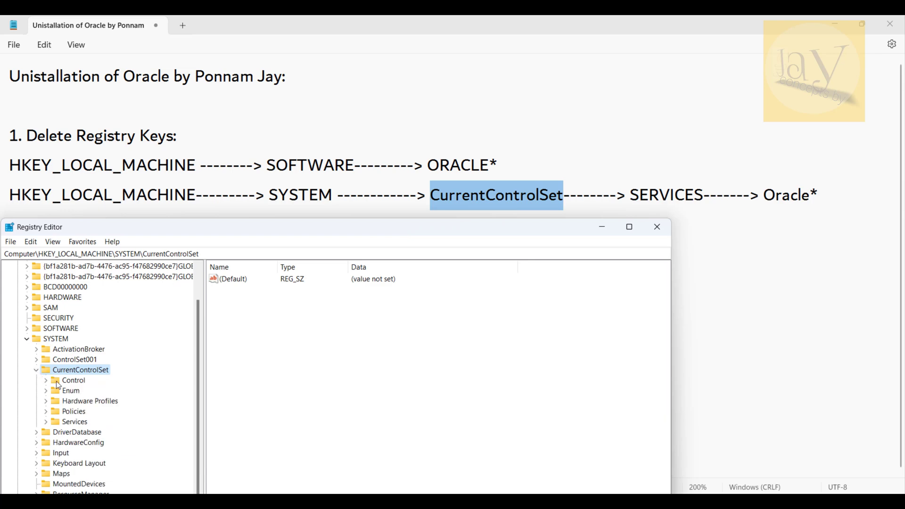
pyautogui.scroll(-2, 85, 393)
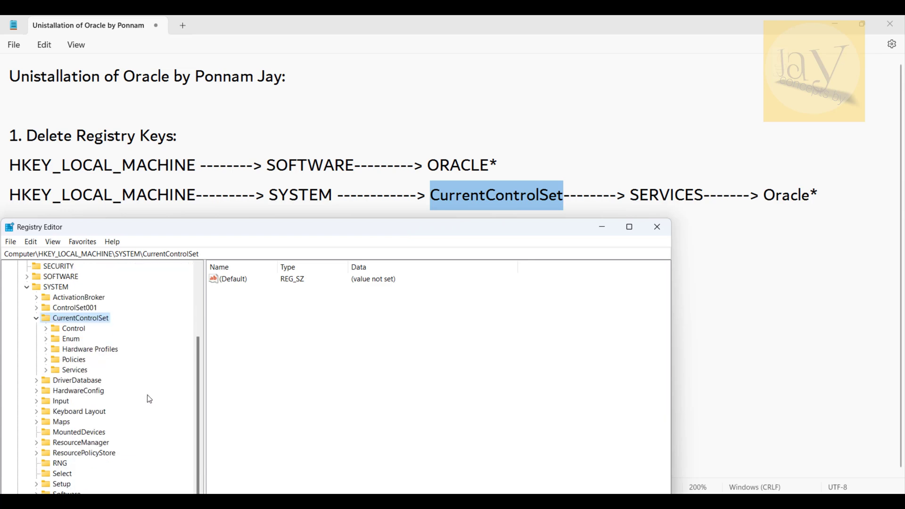
# - Highlight SERVICES in the notes and expand the Services key under CurrentControlSet in Registry Editor
pyautogui.doubleClick(659, 193)
pyautogui.hotkey('alt', 'Tab')
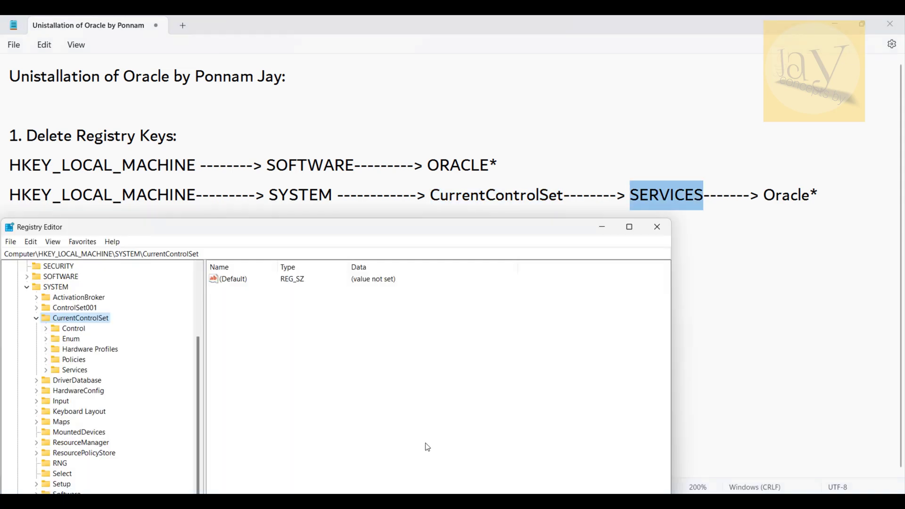
pyautogui.click(46, 370)
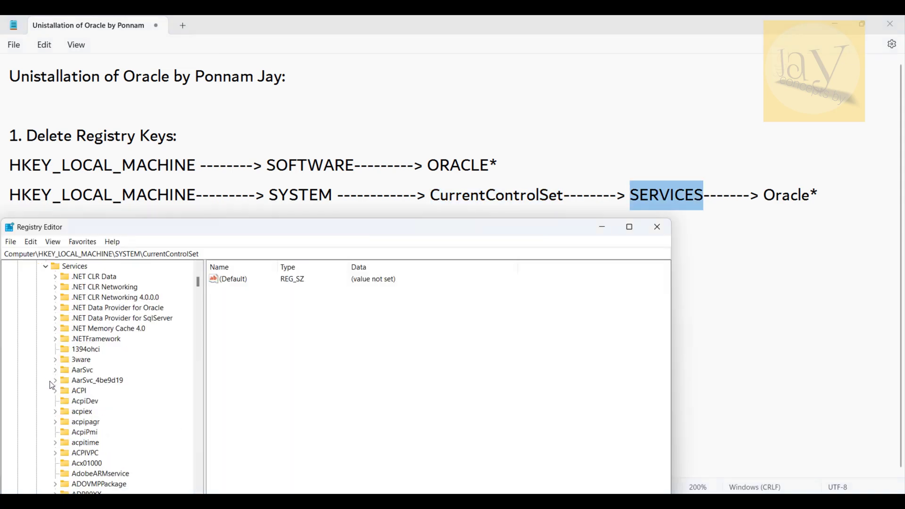
# - Find the keys starting with "oracle" under Services and select OracleJobSchedulerXE
pyautogui.scroll(-9, 69, 385)
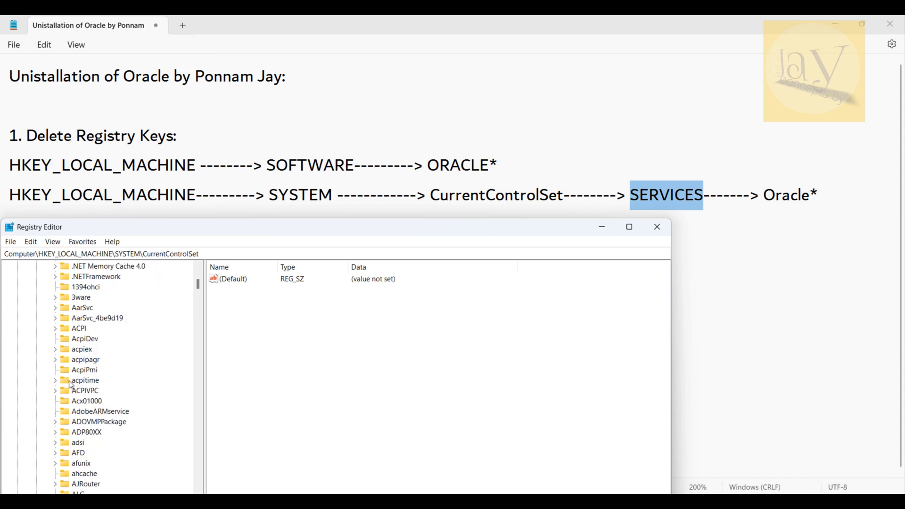
pyautogui.scroll(-8, 71, 389)
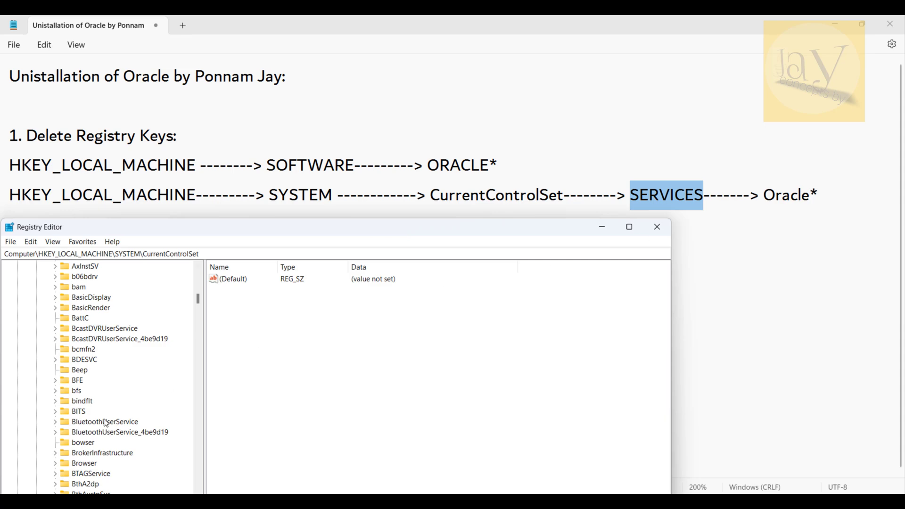
pyautogui.scroll(-2, 105, 422)
pyautogui.scroll(1, 100, 370)
pyautogui.scroll(8, 92, 329)
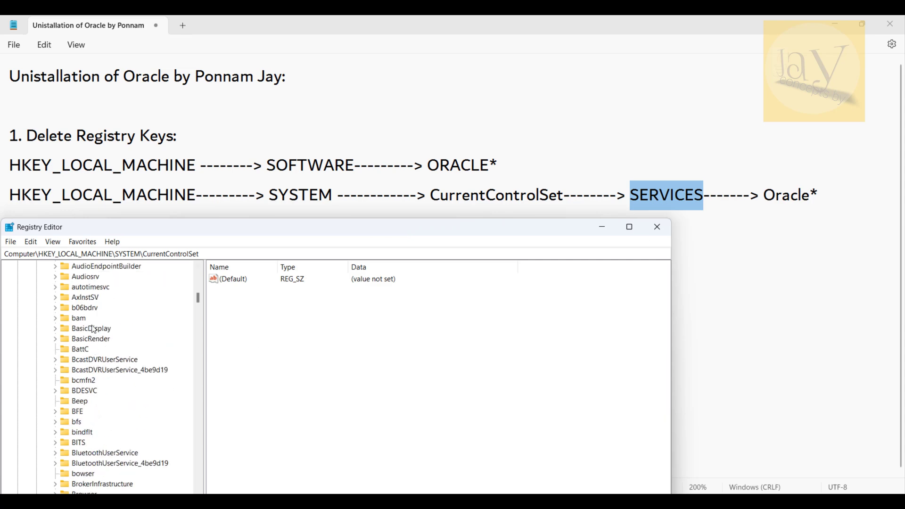
pyautogui.click(91, 329)
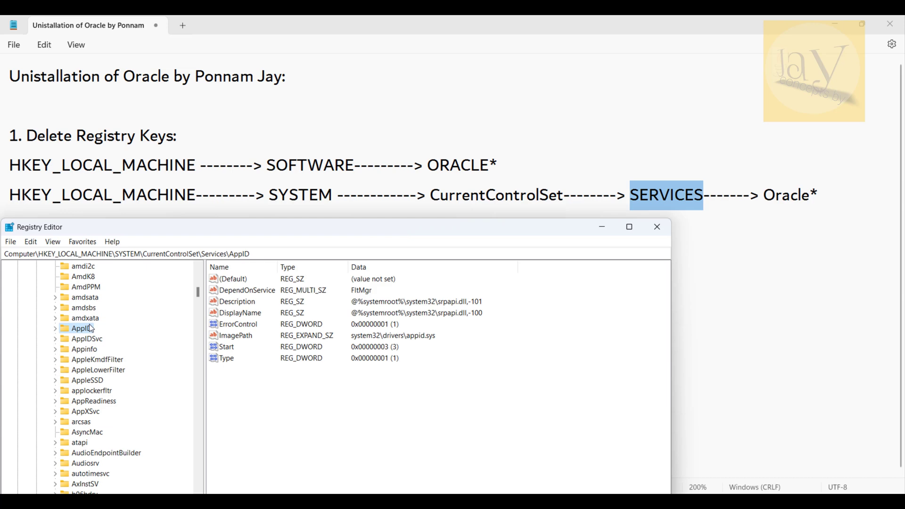
pyautogui.write('oracle')
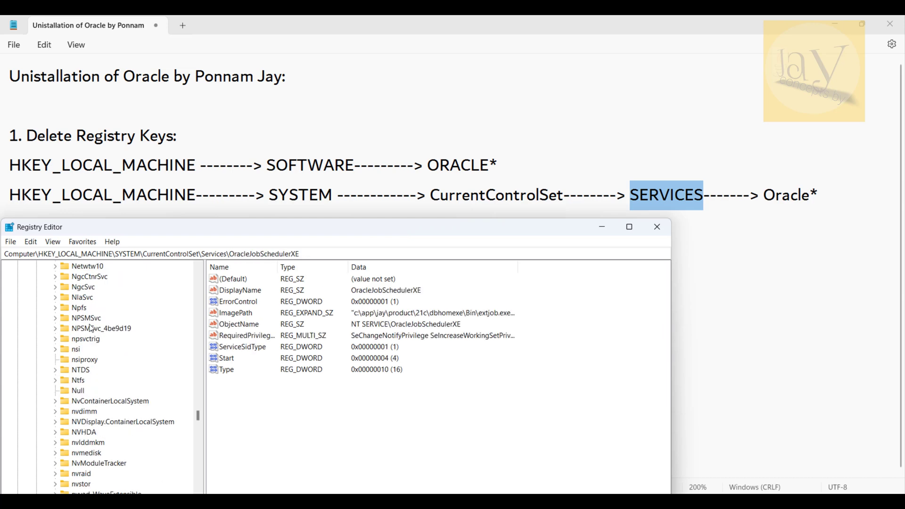
pyautogui.scroll(-4, 89, 434)
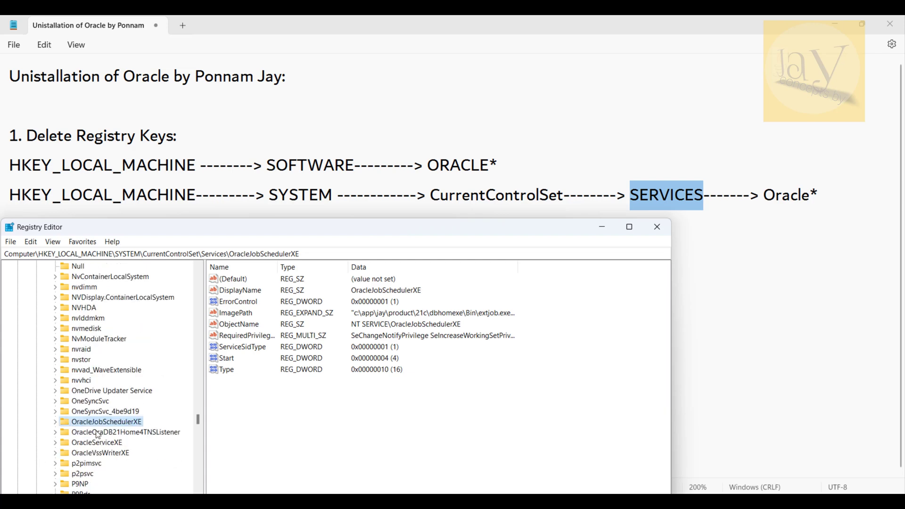
pyautogui.scroll(-2, 97, 434)
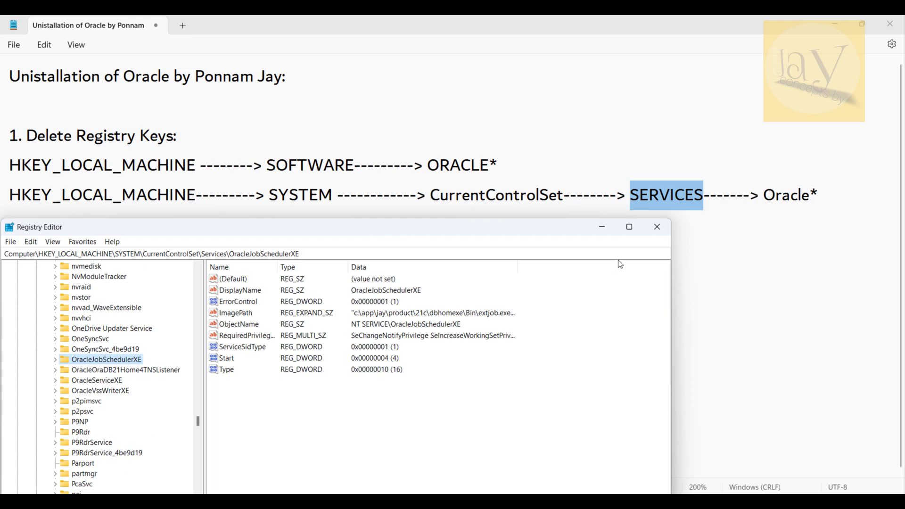
# - Highlight Oracle* in the notes' second path and compare it with the Oracle-prefixed keys under Services
pyautogui.moveTo(764, 196); pyautogui.dragTo(817, 196)
pyautogui.click(824, 198)
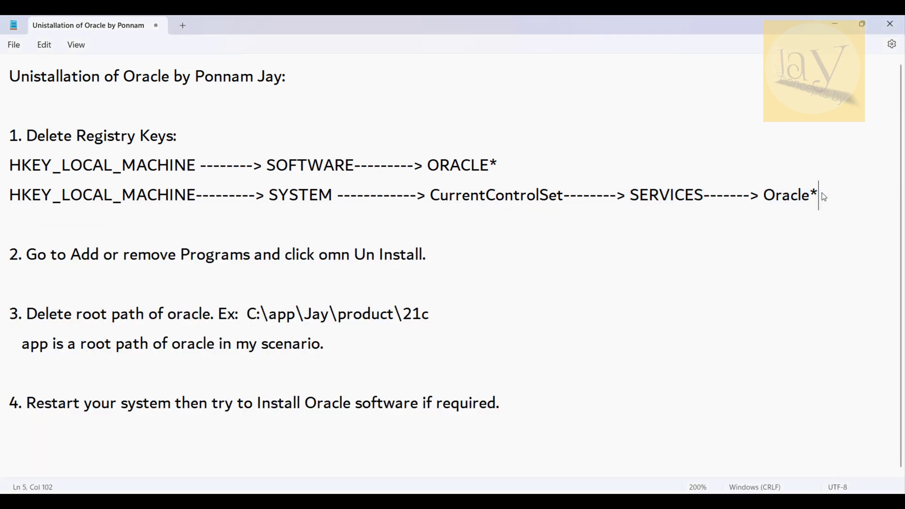
pyautogui.doubleClick(788, 197)
pyautogui.hotkey('alt', 'Tab')
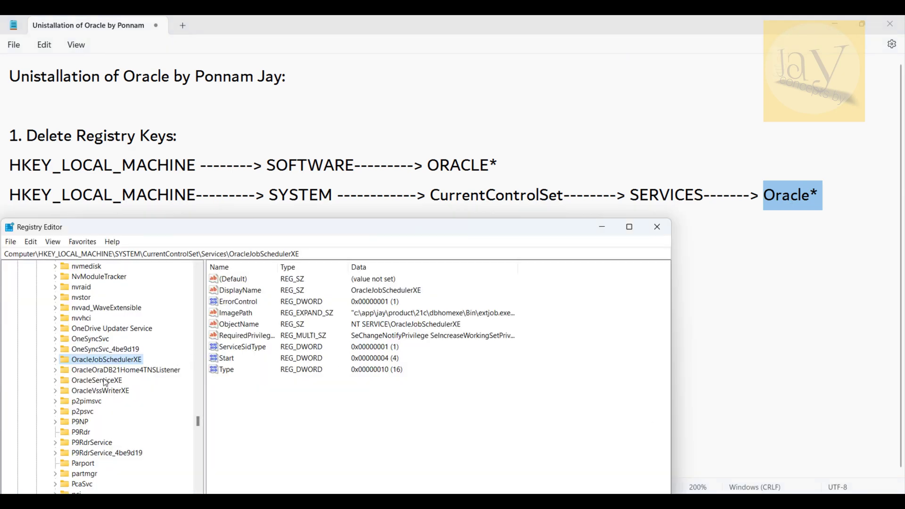
pyautogui.scroll(-1, 104, 384)
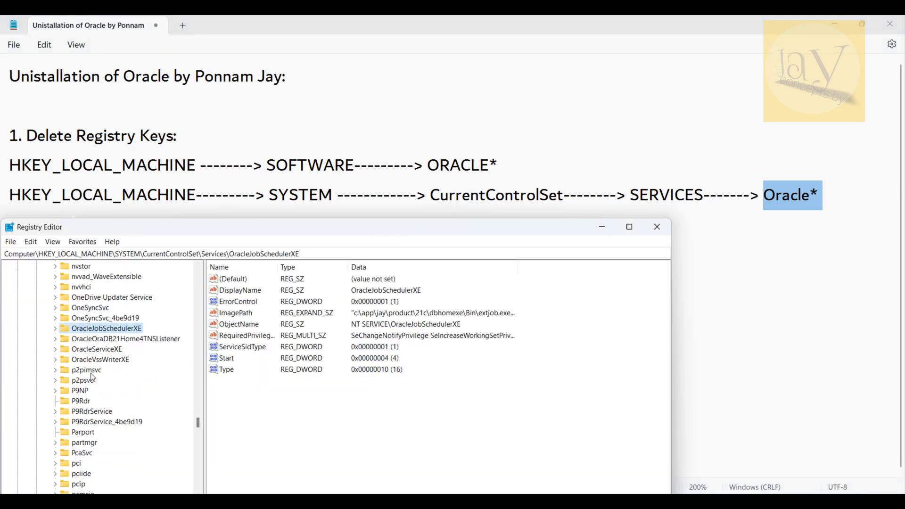
pyautogui.scroll(1, 93, 377)
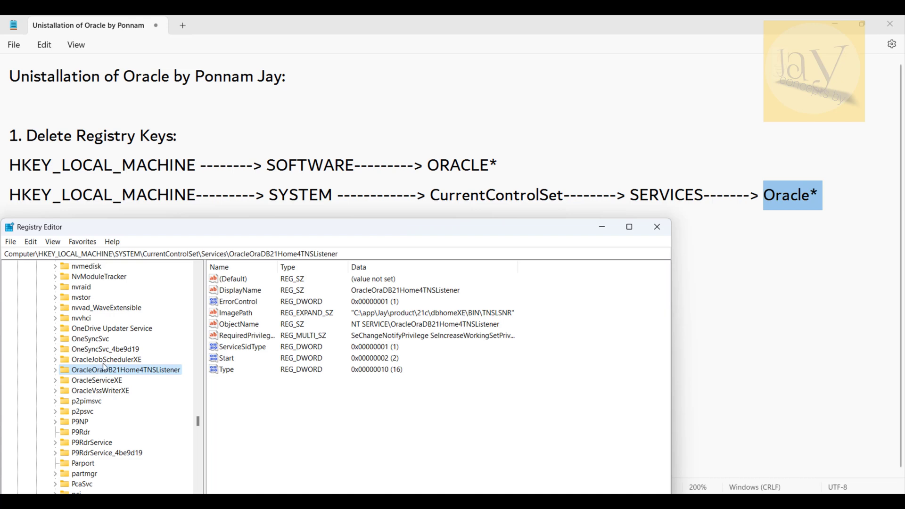
# - Permanently delete the OracleJobSchedulerXE key and all its subkeys from Services
pyautogui.click(112, 361)
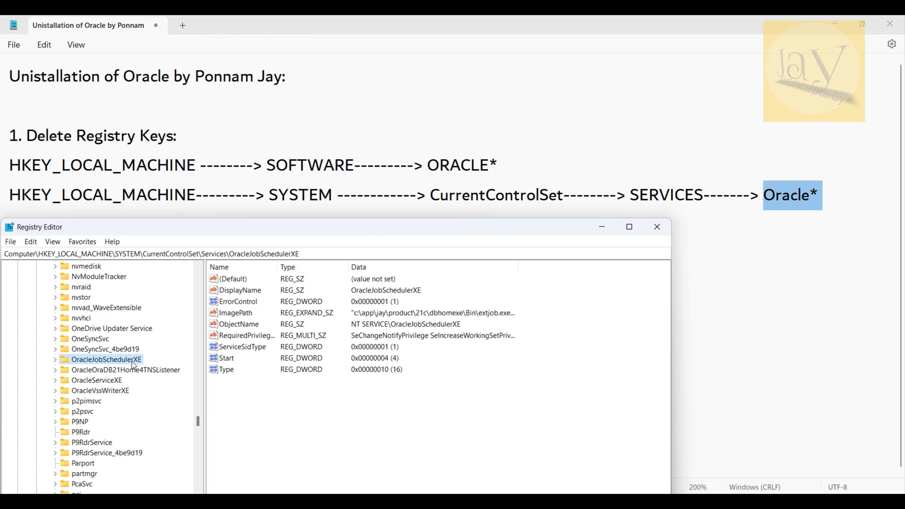
pyautogui.rightClick(132, 362)
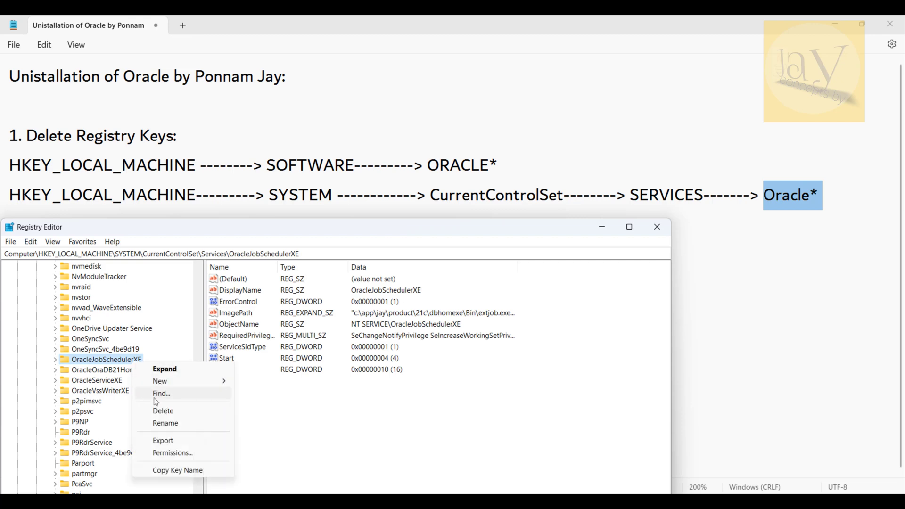
pyautogui.click(165, 412)
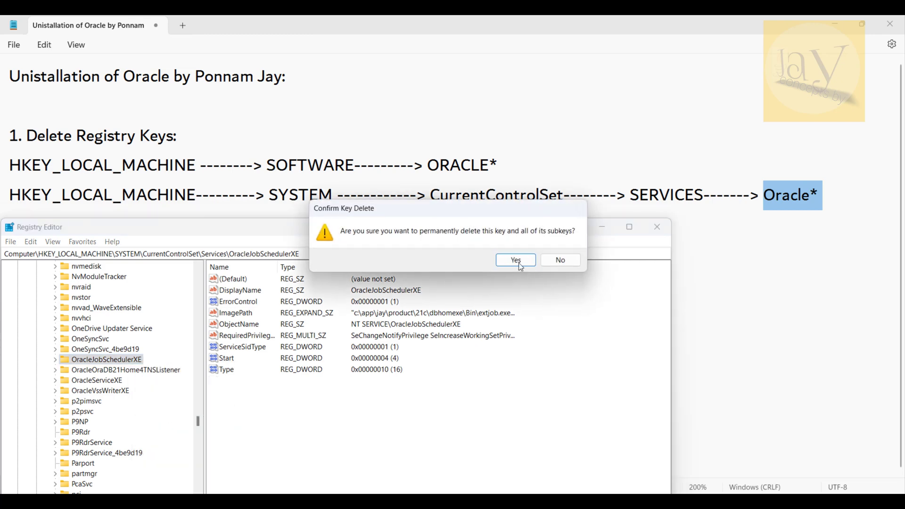
pyautogui.click(519, 265)
pyautogui.click(519, 265)
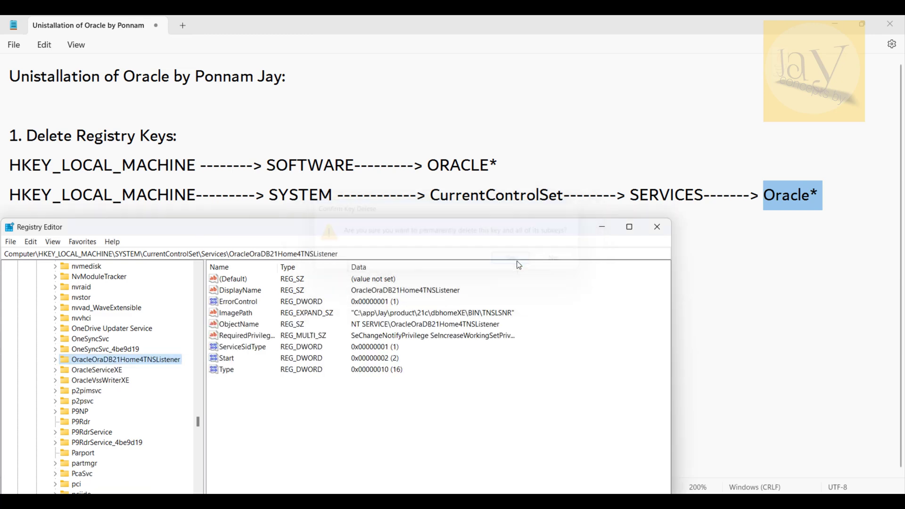
# - Permanently delete the OracleOraDB21Home4TNSListener key and all its subkeys from Services
pyautogui.click(108, 369)
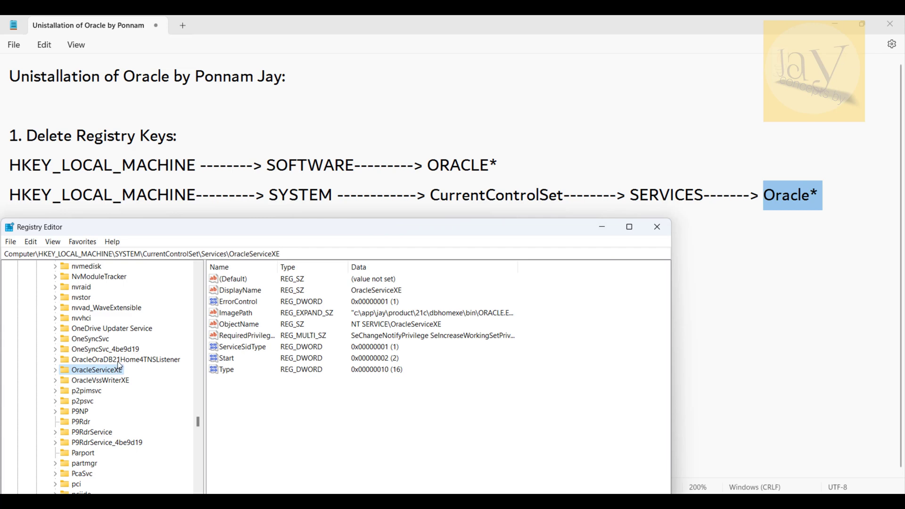
pyautogui.click(117, 361)
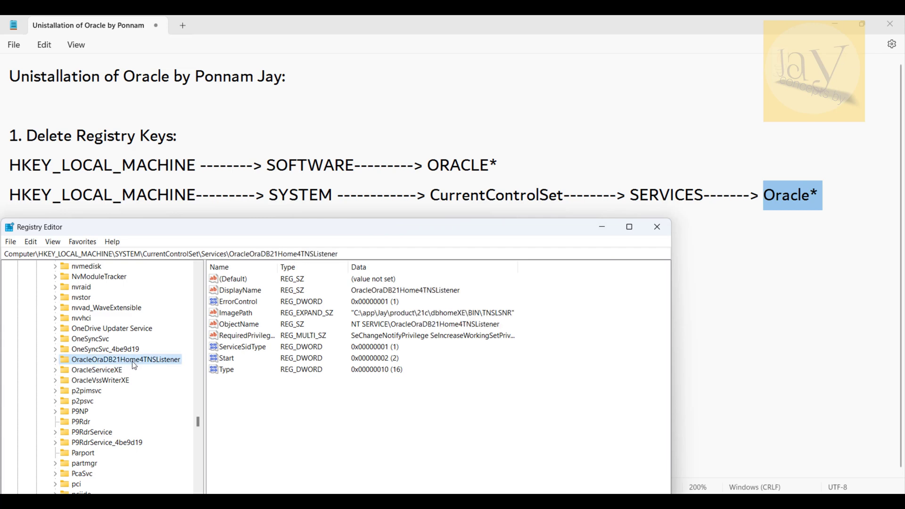
pyautogui.rightClick(134, 366)
pyautogui.click(163, 411)
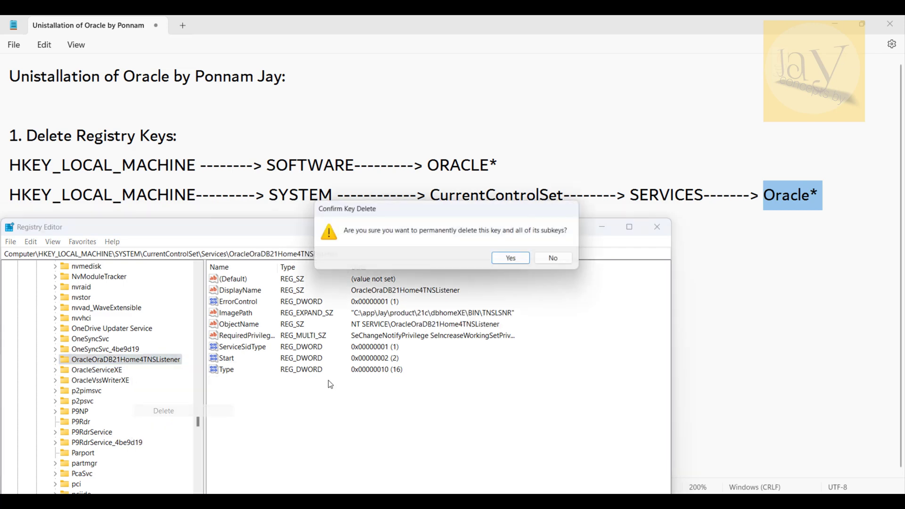
pyautogui.click(516, 260)
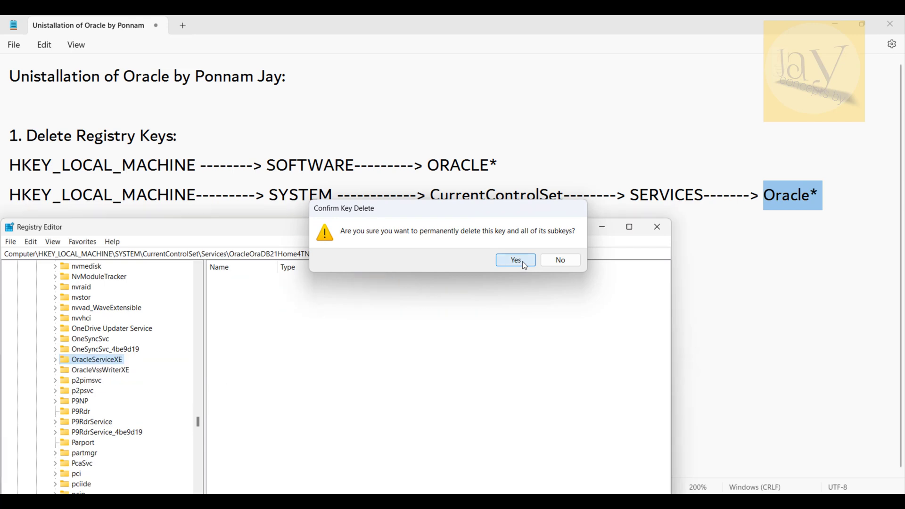
# - Permanently delete the OracleServiceXE key and all its subkeys from Services
pyautogui.rightClick(115, 365)
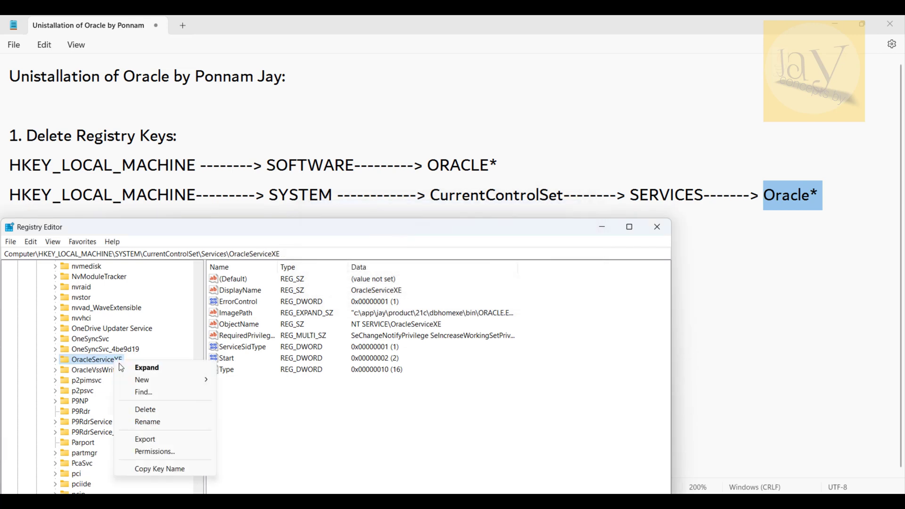
pyautogui.click(146, 409)
pyautogui.click(516, 261)
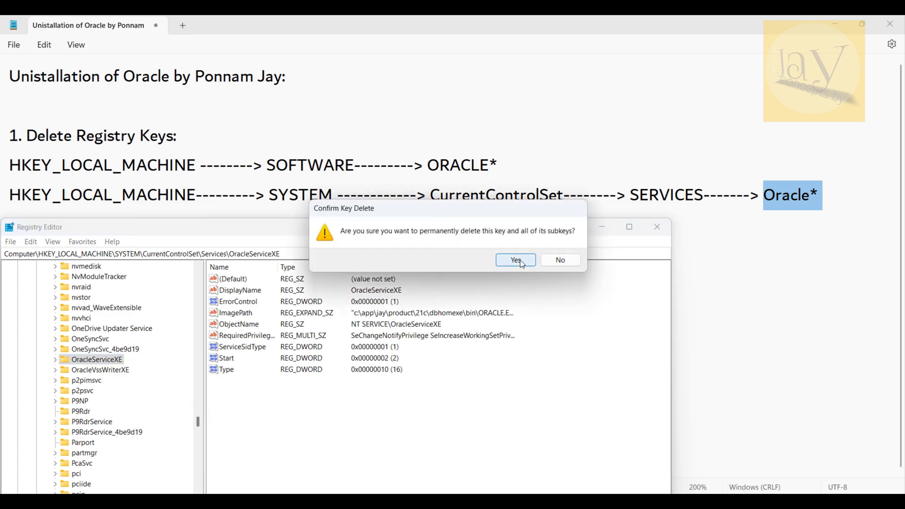
# - Permanently delete the OracleVssWriterXE key and all its subkeys from Services
pyautogui.press('Up')
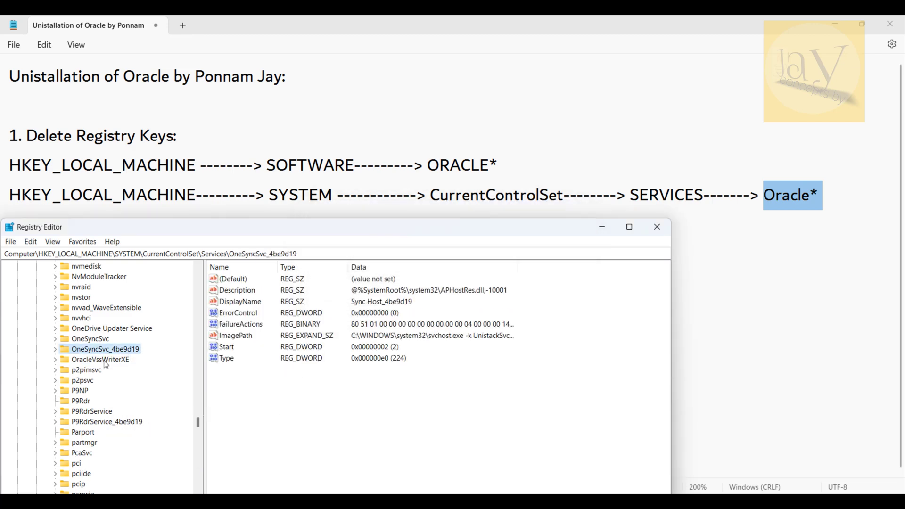
pyautogui.click(106, 362)
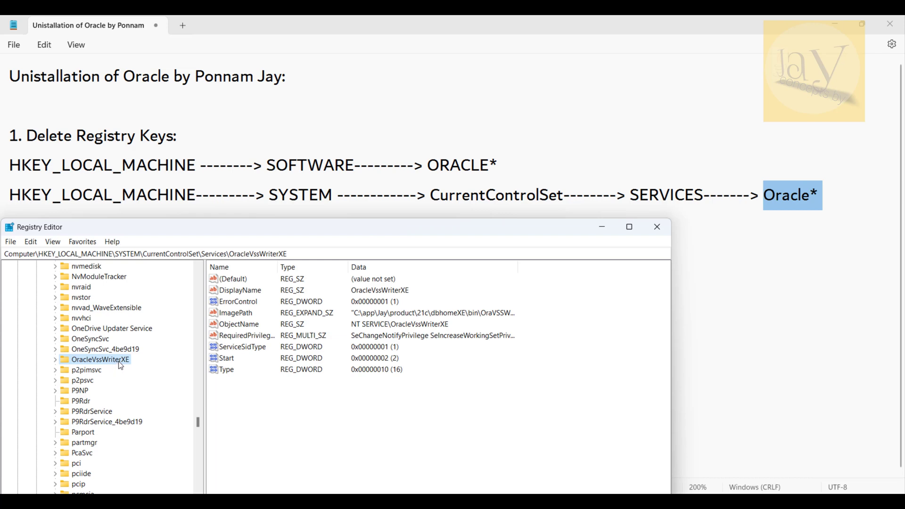
pyautogui.rightClick(120, 366)
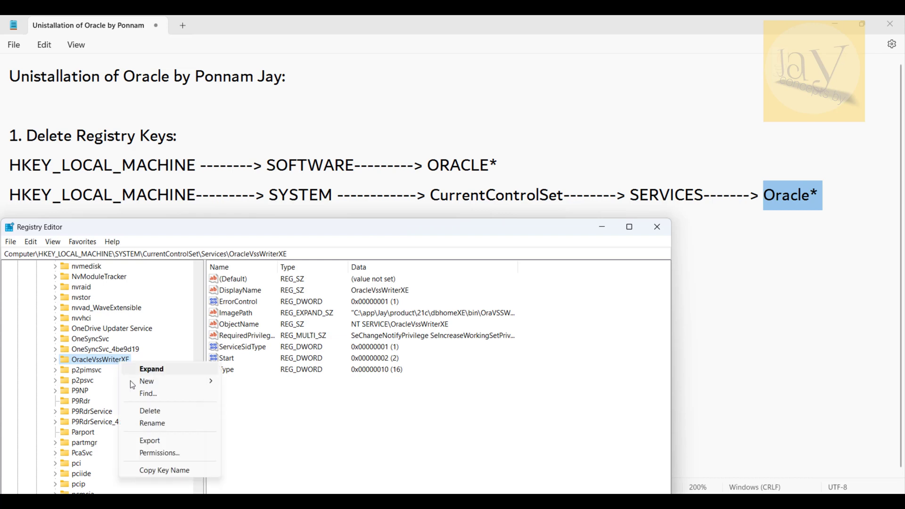
pyautogui.click(158, 413)
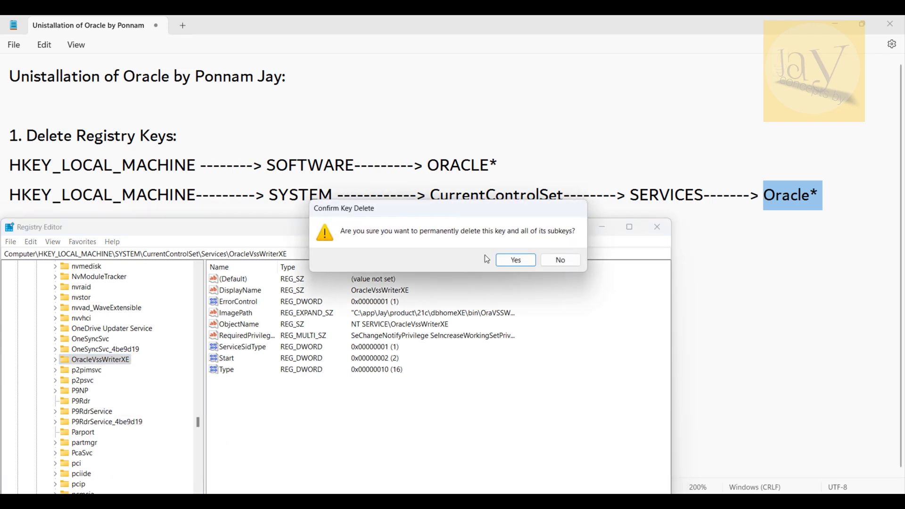
pyautogui.click(512, 262)
# - Check the remaining Services keys for Oracle entries and collapse the SYSTEM and HKEY_LOCAL_MACHINE branches
pyautogui.moveTo(194, 425); pyautogui.dragTo(199, 277)
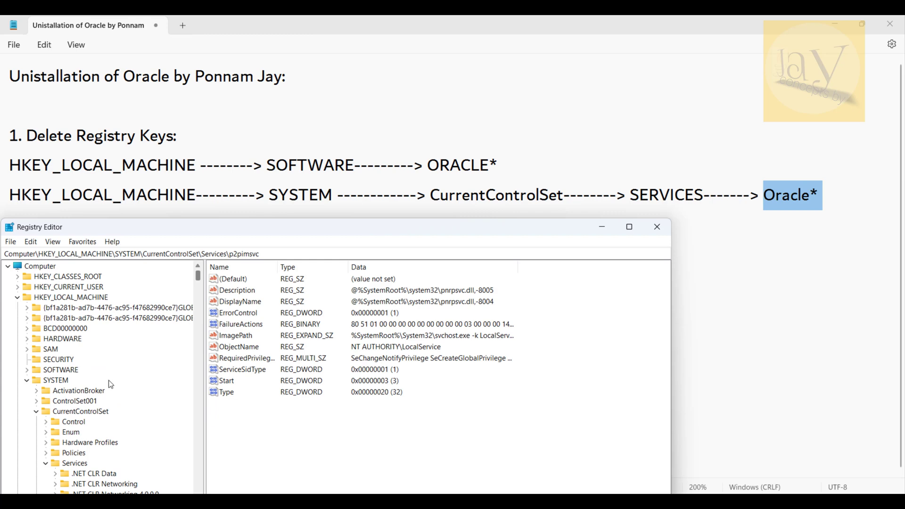
pyautogui.scroll(-4, 141, 384)
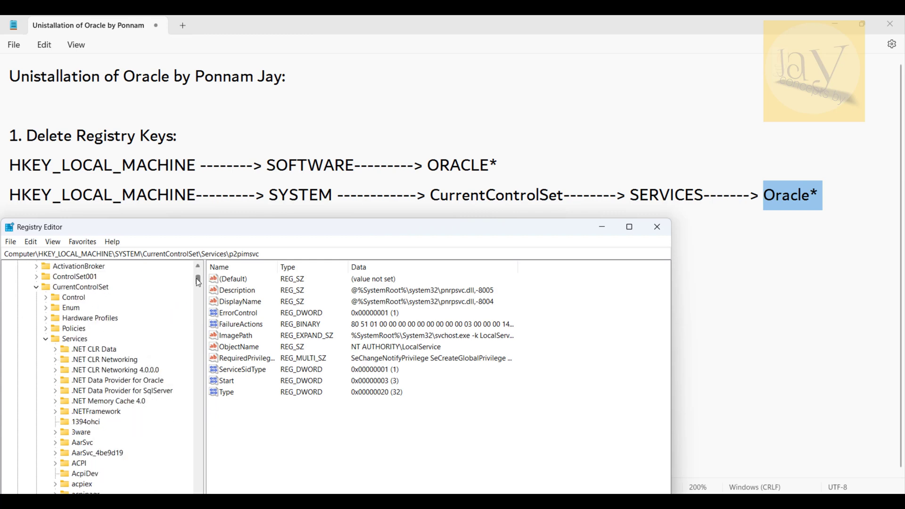
pyautogui.moveTo(198, 282); pyautogui.dragTo(195, 490)
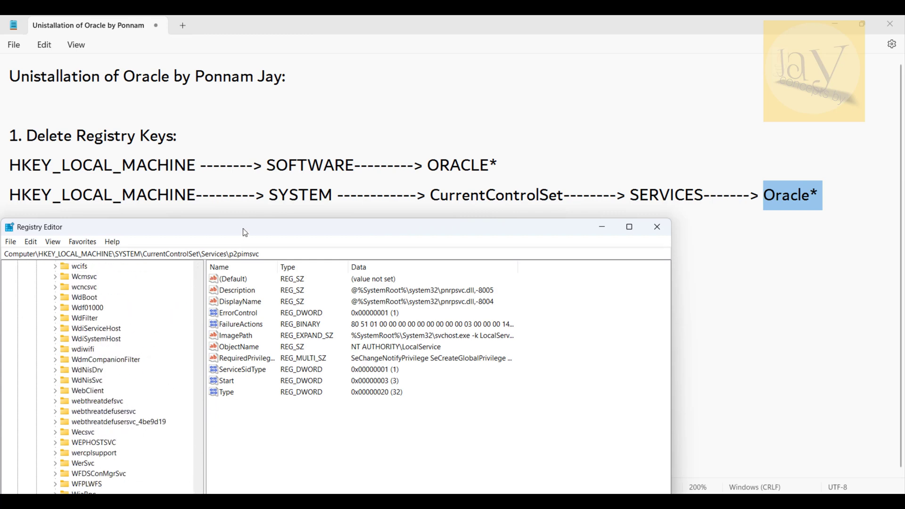
pyautogui.moveTo(244, 233); pyautogui.dragTo(267, 158)
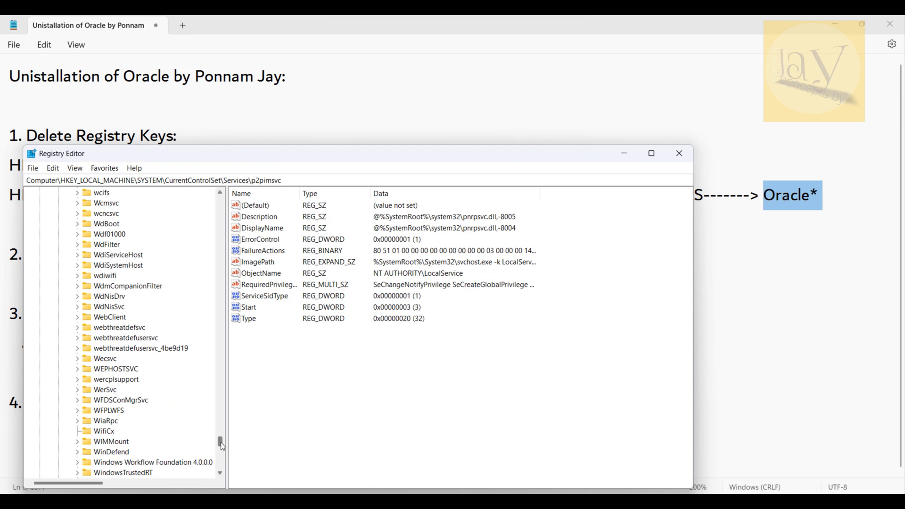
pyautogui.moveTo(220, 442); pyautogui.dragTo(239, 192)
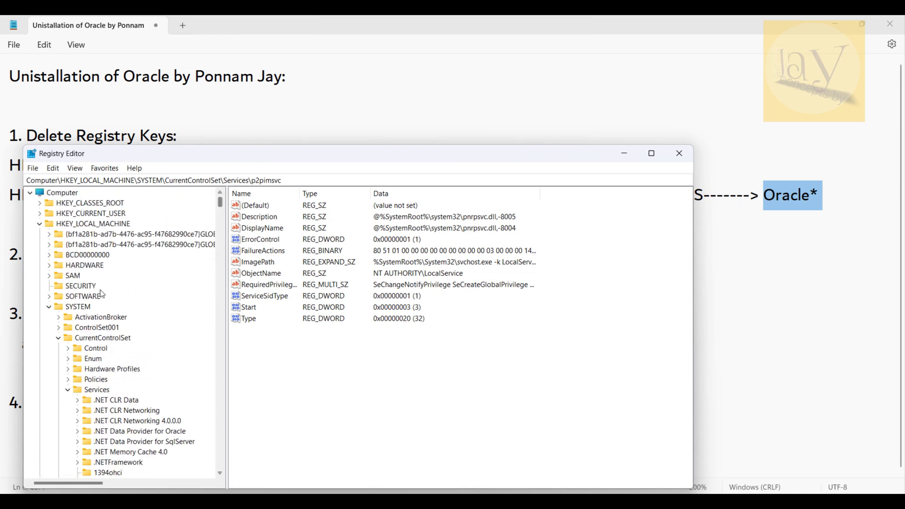
pyautogui.click(49, 306)
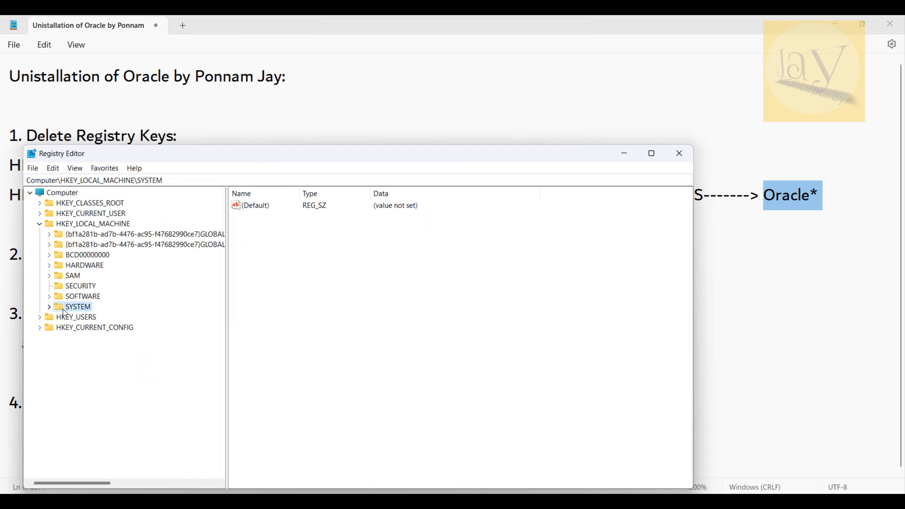
pyautogui.click(40, 224)
pyautogui.moveTo(277, 165); pyautogui.dragTo(316, 244)
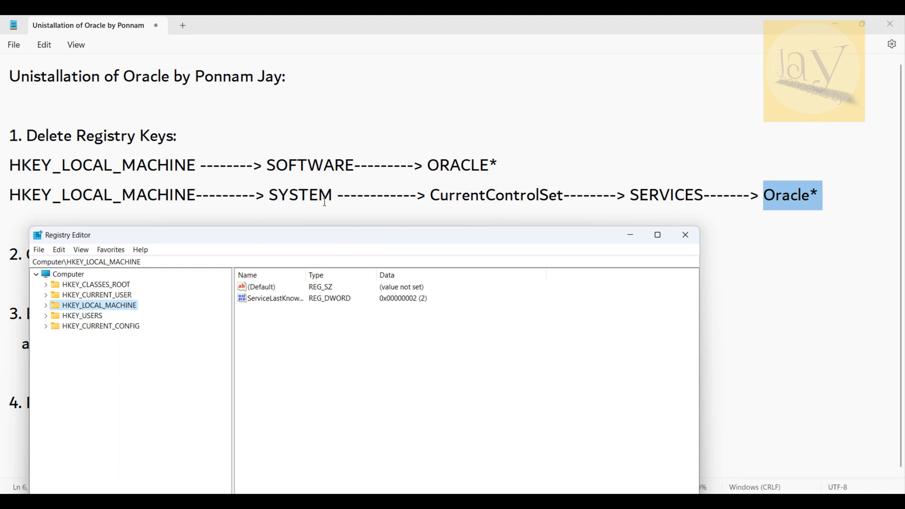
# - Highlight both HKEY_LOCAL_MACHINE paths in the notes, including their ORACLE* and Oracle* endings, for review
pyautogui.click(75, 168)
pyautogui.moveTo(2, 160); pyautogui.dragTo(440, 204)
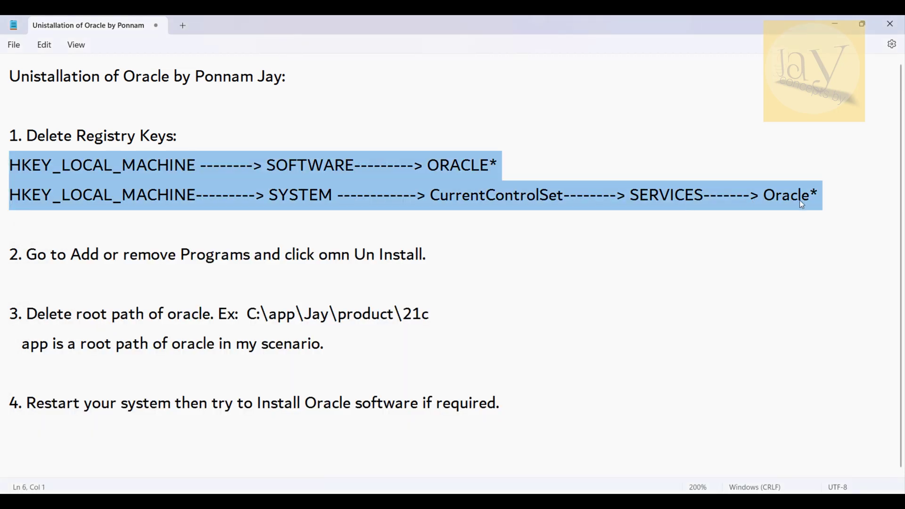
pyautogui.click(724, 232)
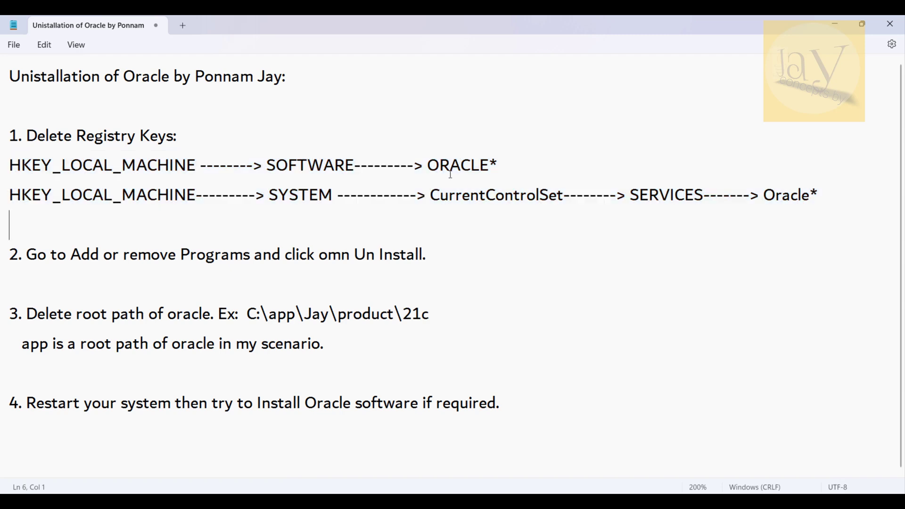
pyautogui.moveTo(429, 163); pyautogui.dragTo(542, 172)
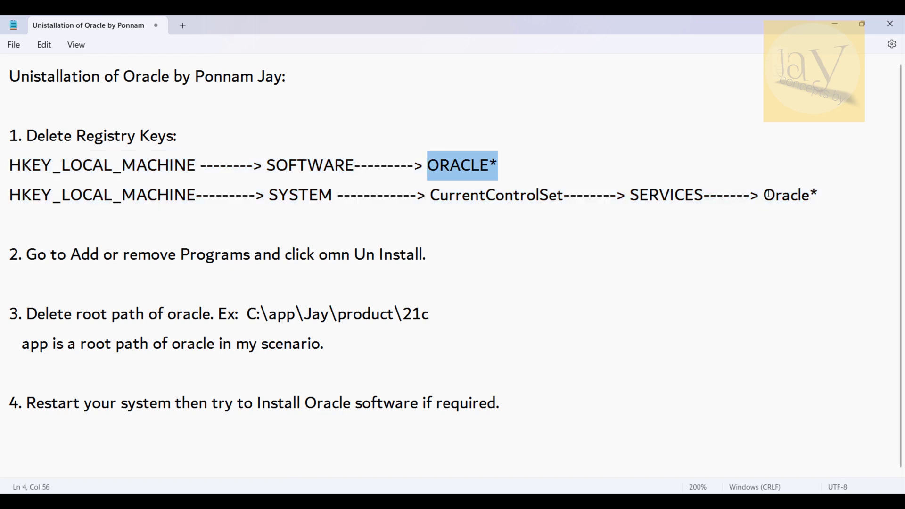
pyautogui.moveTo(764, 195); pyautogui.dragTo(890, 203)
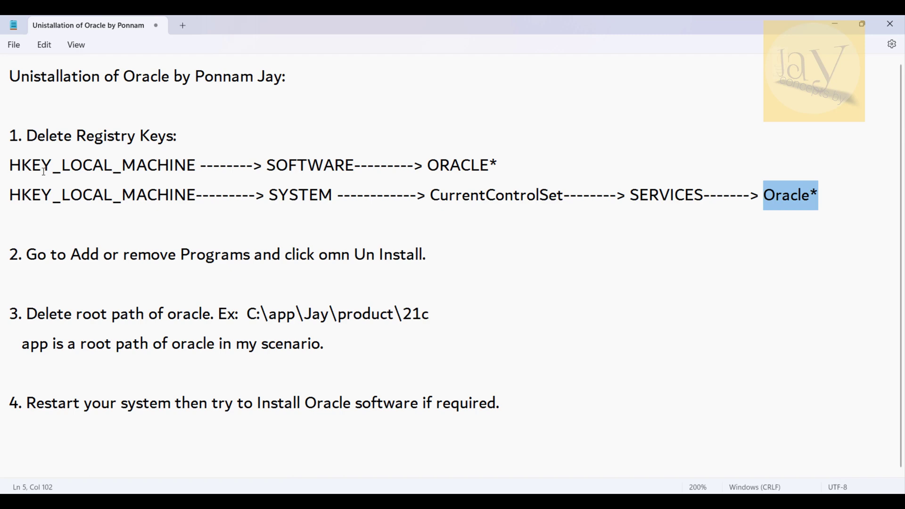
# - In Registry Editor, look through the keys under HKEY_CURRENT_USER\Software for Oracle entries and collapse the branch again
pyautogui.hotkey('alt', 'Tab')
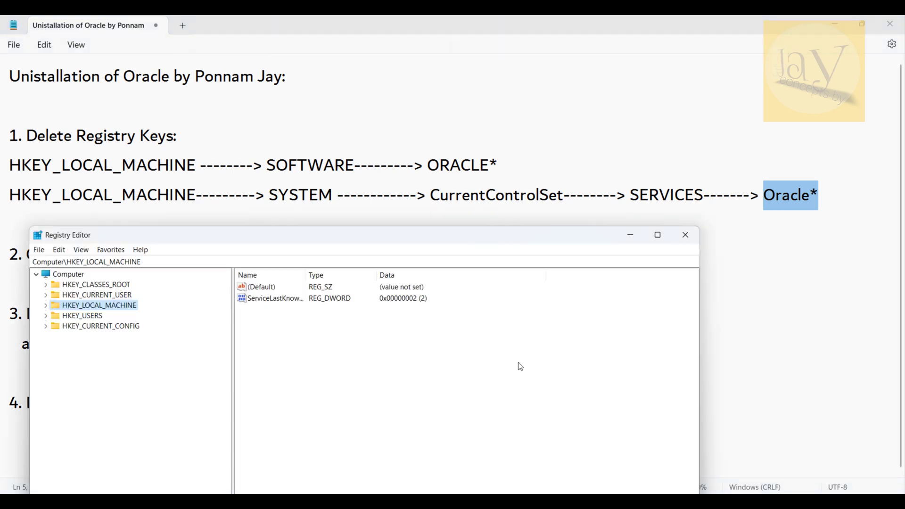
pyautogui.moveTo(401, 243); pyautogui.dragTo(418, 217)
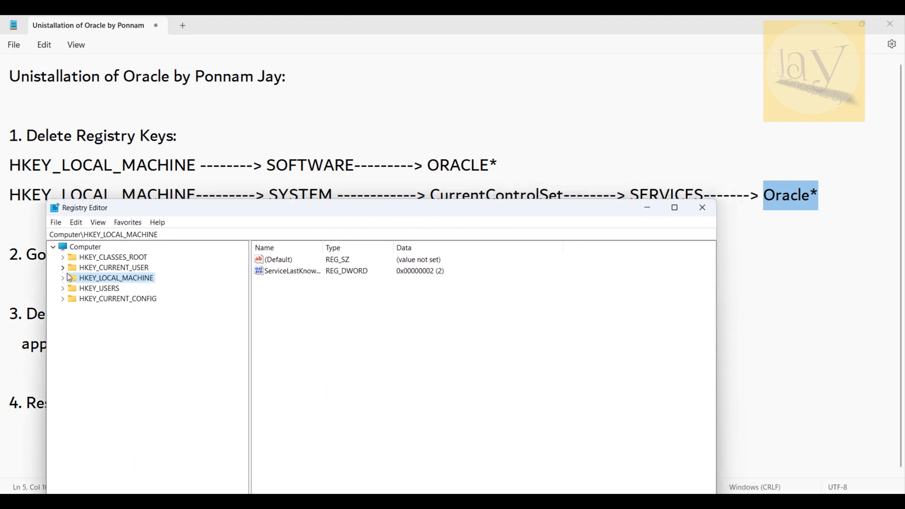
pyautogui.click(113, 268)
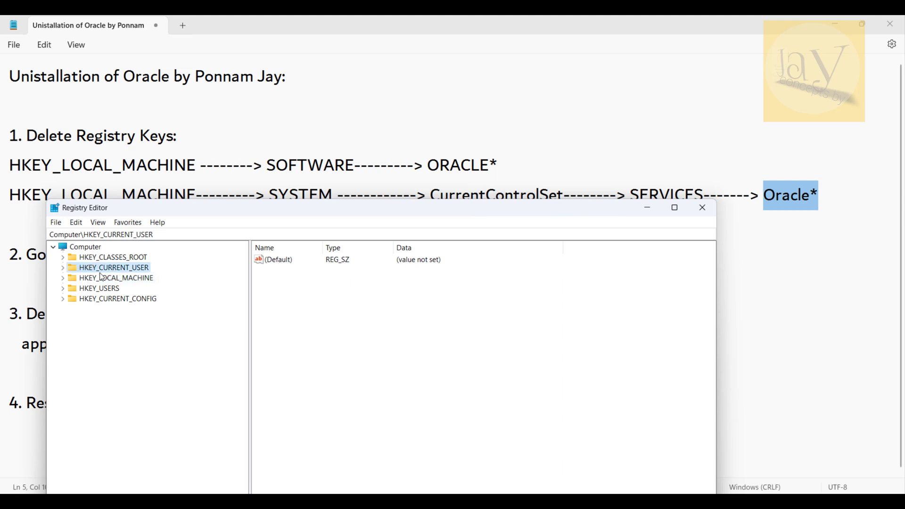
pyautogui.click(63, 268)
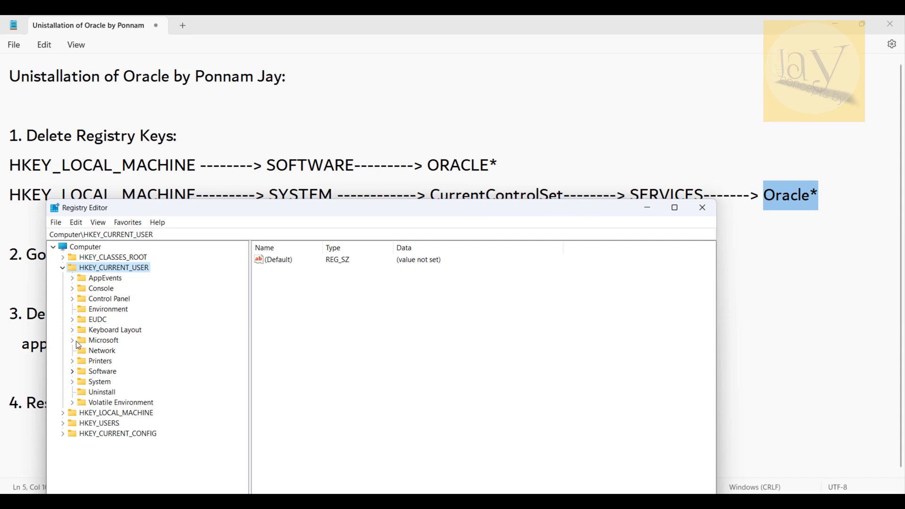
pyautogui.click(73, 371)
pyautogui.scroll(-2, 101, 377)
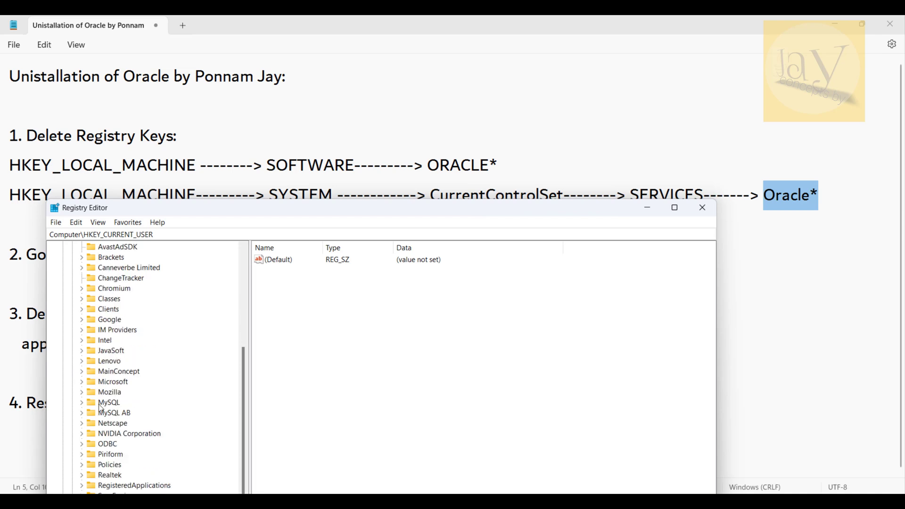
pyautogui.click(113, 438)
pyautogui.click(113, 442)
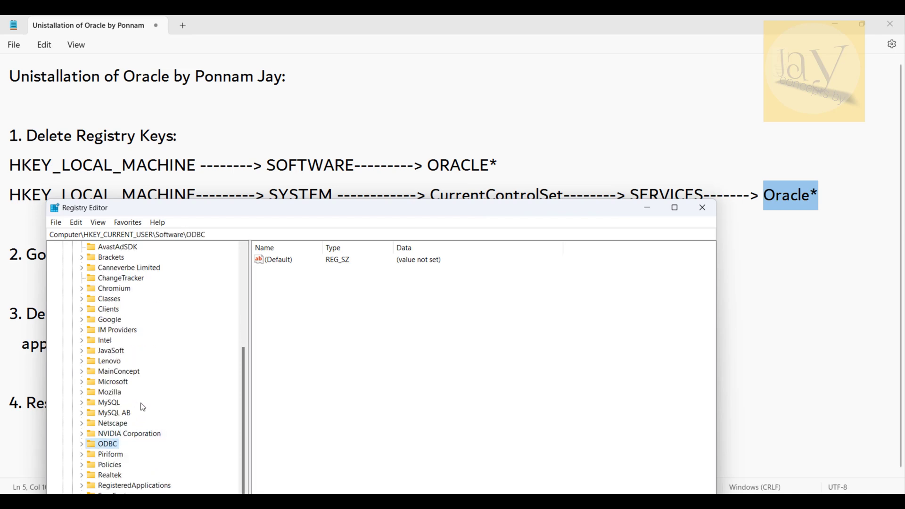
pyautogui.scroll(-2, 142, 415)
pyautogui.scroll(5, 141, 420)
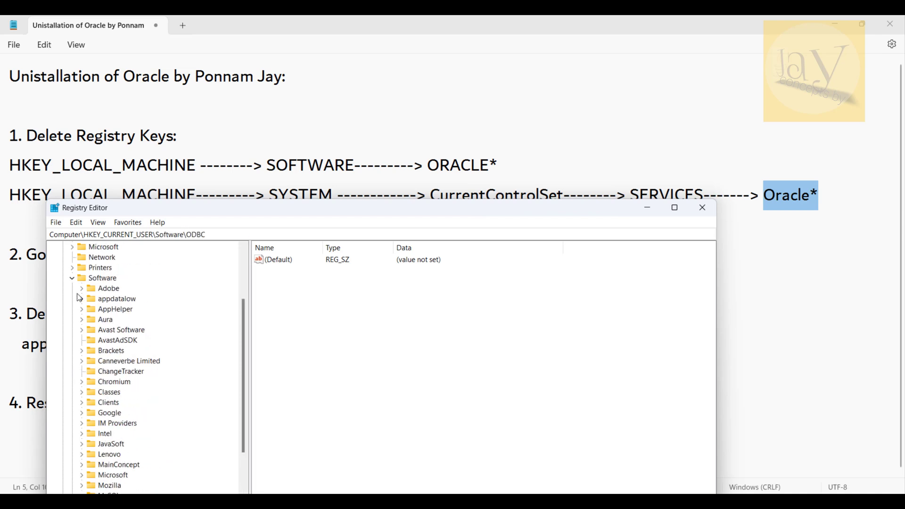
pyautogui.click(73, 279)
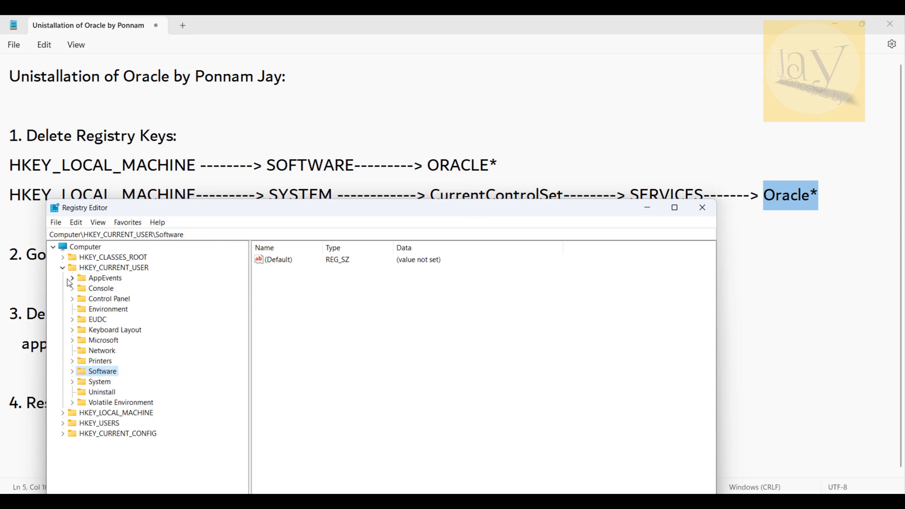
pyautogui.click(64, 268)
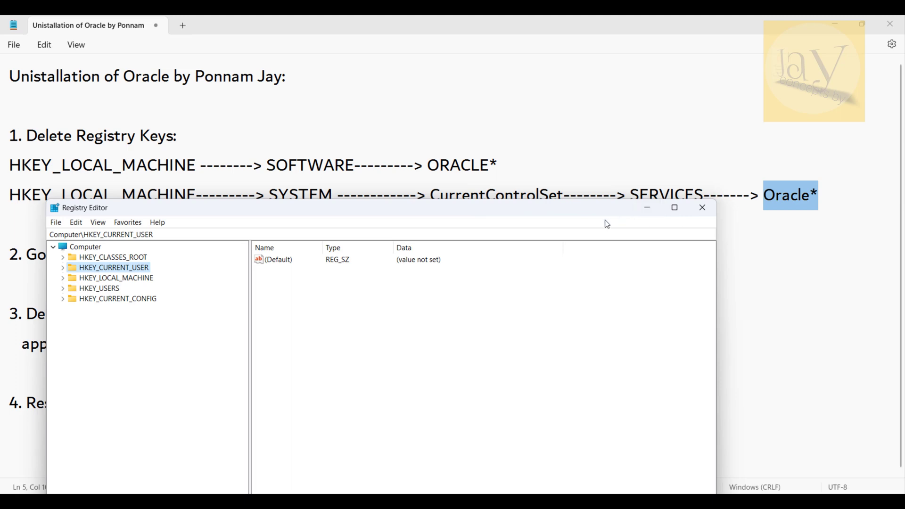
# - Highlight the Delete Registry Keys section in the notes and view the subkeys of HKEY_CURRENT_USER in Registry Editor
pyautogui.moveTo(609, 213); pyautogui.dragTo(614, 250)
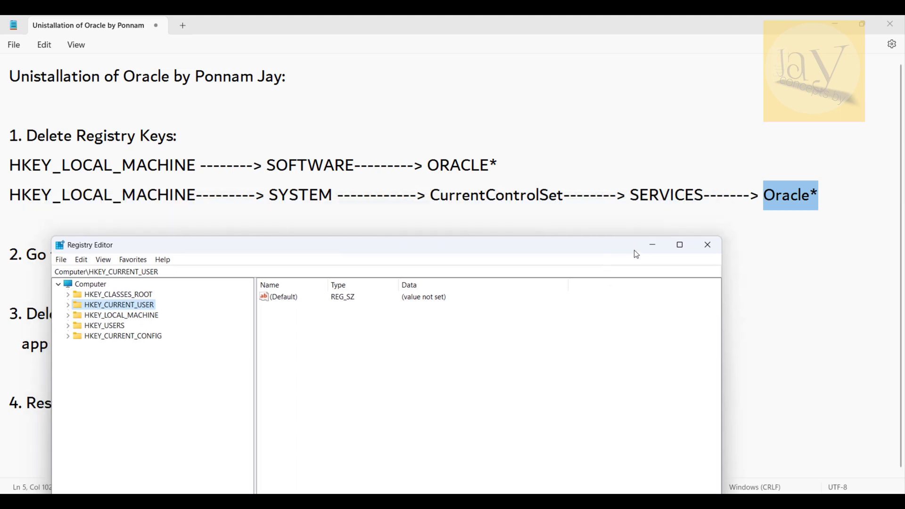
pyautogui.click(652, 245)
pyautogui.click(832, 198)
pyautogui.moveTo(832, 198); pyautogui.dragTo(2, 140)
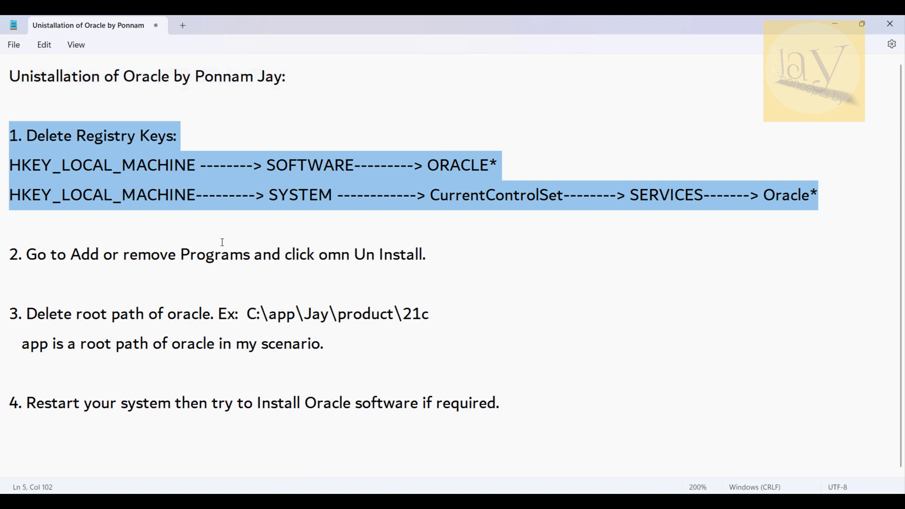
pyautogui.click(553, 241)
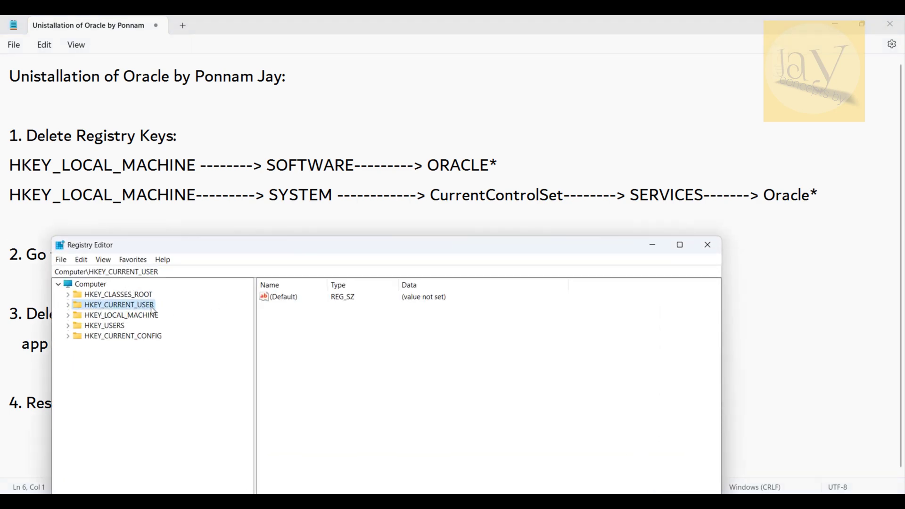
pyautogui.click(68, 306)
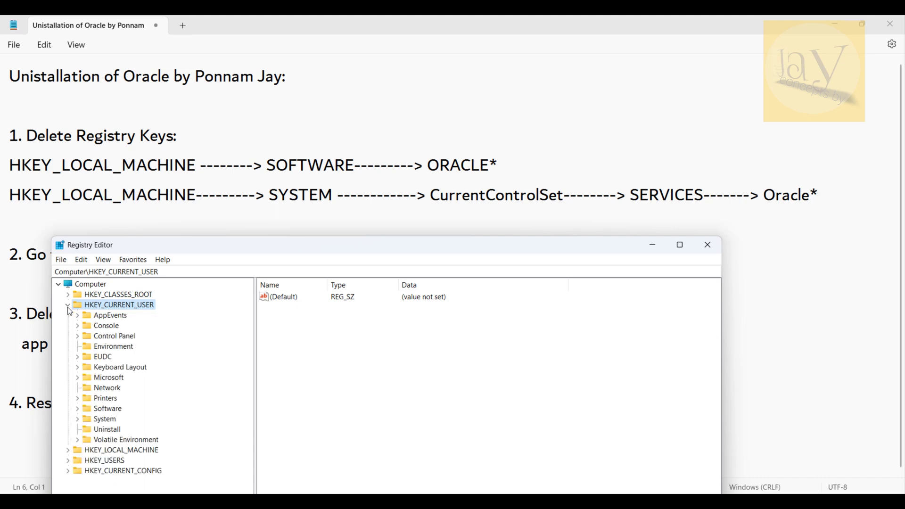
pyautogui.click(68, 307)
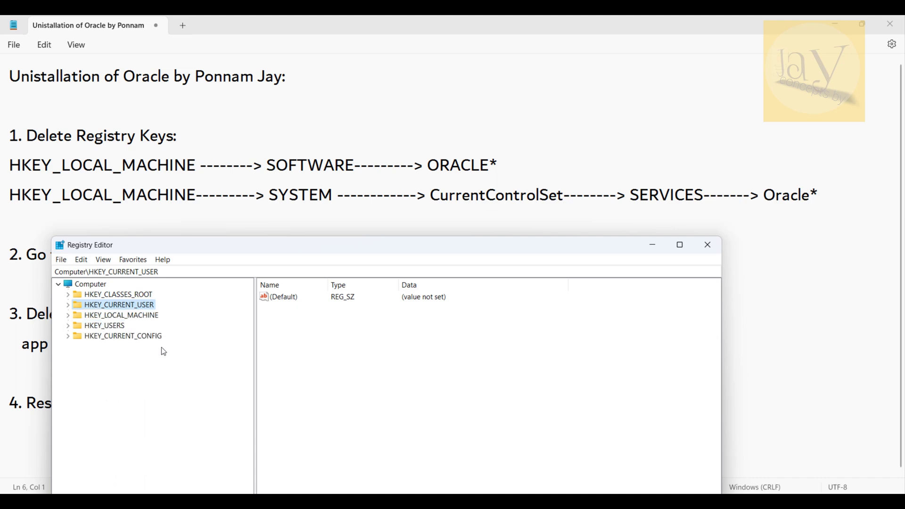
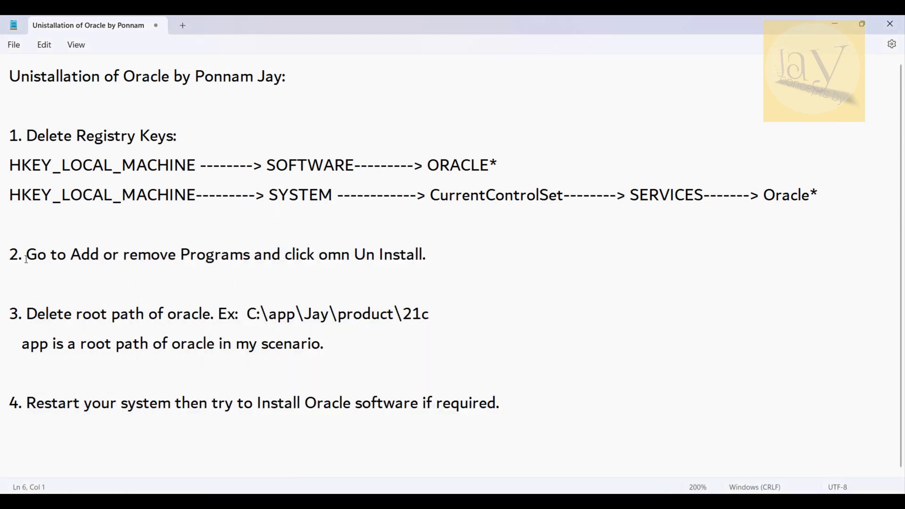
# - In the notes' second instruction about Add or remove Programs, correct the misspelled word "omn" to "on"
pyautogui.moveTo(26, 258); pyautogui.dragTo(453, 265)
pyautogui.click(383, 266)
pyautogui.click(344, 257)
pyautogui.press('BackSpace')
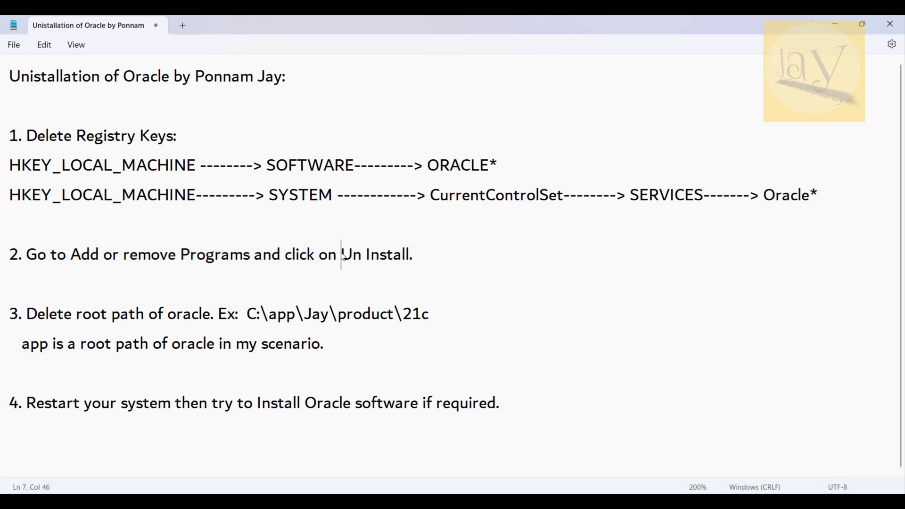
pyautogui.click(430, 267)
# - Open Add or remove programs from Windows search and search the installed apps for "oracle"
pyautogui.press('super')
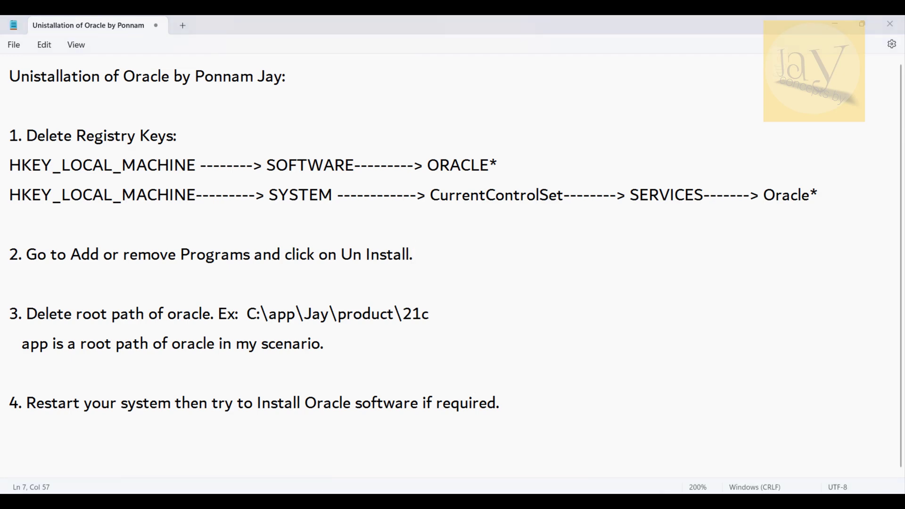
pyautogui.write('add or')
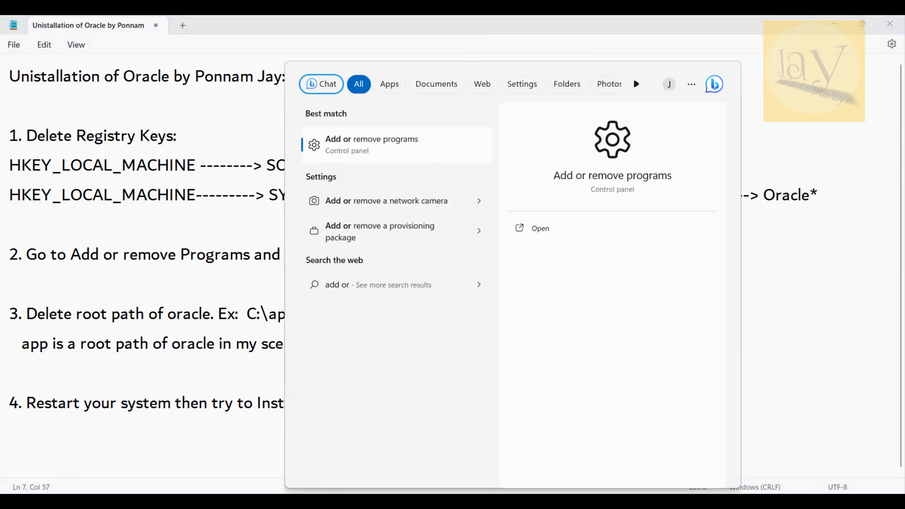
pyautogui.click(402, 144)
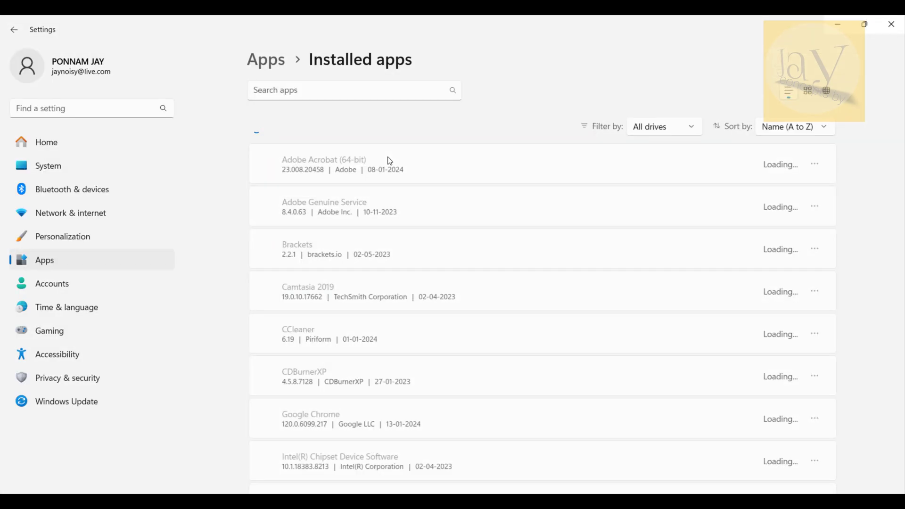
pyautogui.click(340, 87)
pyautogui.write('oracle')
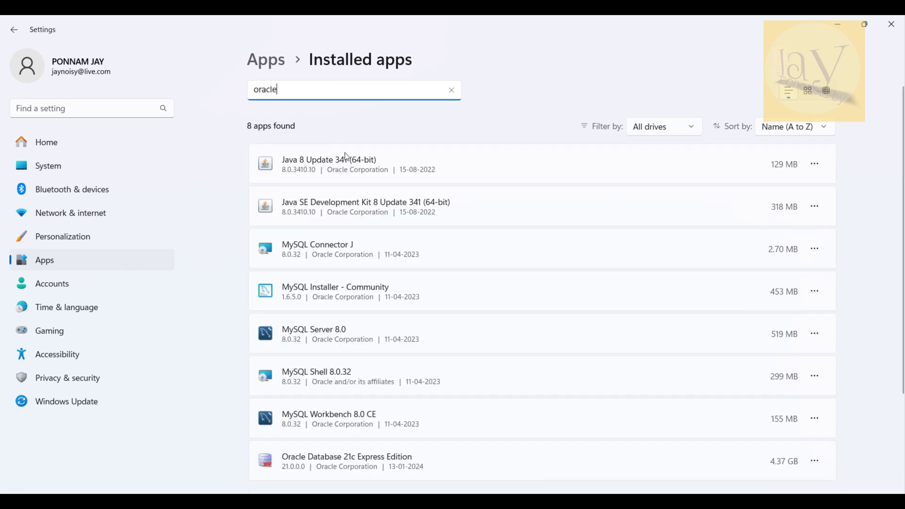
# - Uninstall Oracle Database 21c Express Edition from the installed apps, confirm the removal of the Oracle XE Database, and close Settings
pyautogui.click(425, 468)
pyautogui.click(814, 461)
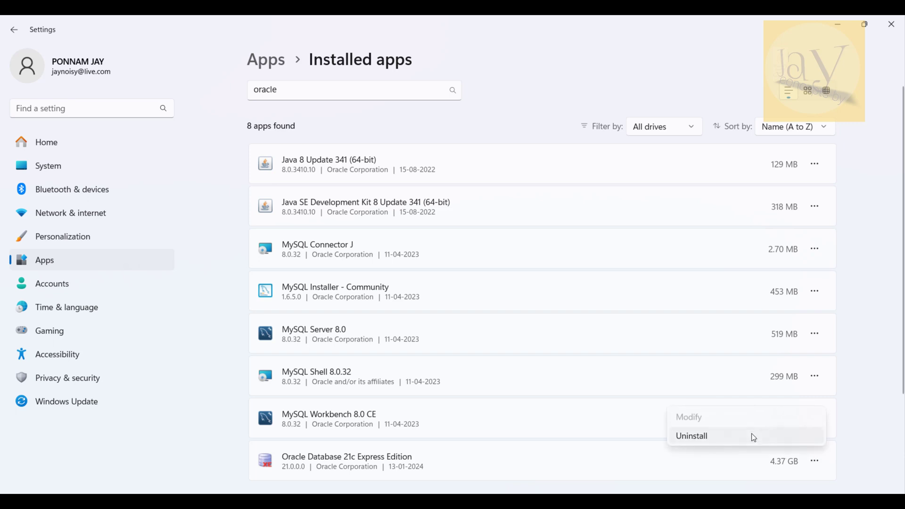
pyautogui.click(751, 433)
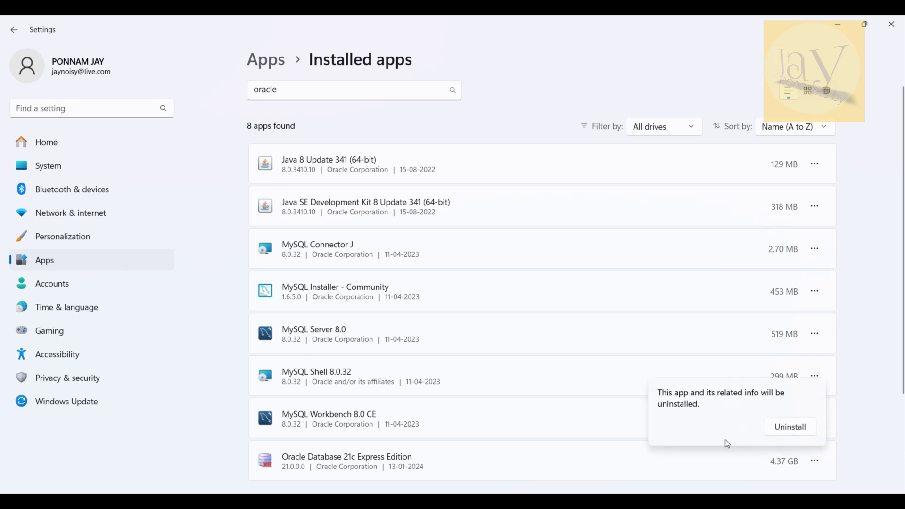
pyautogui.click(780, 431)
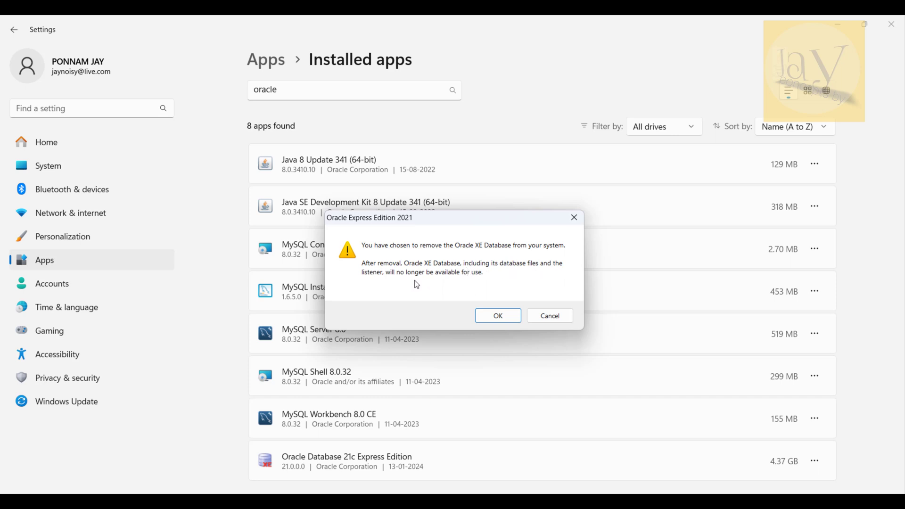
pyautogui.click(498, 316)
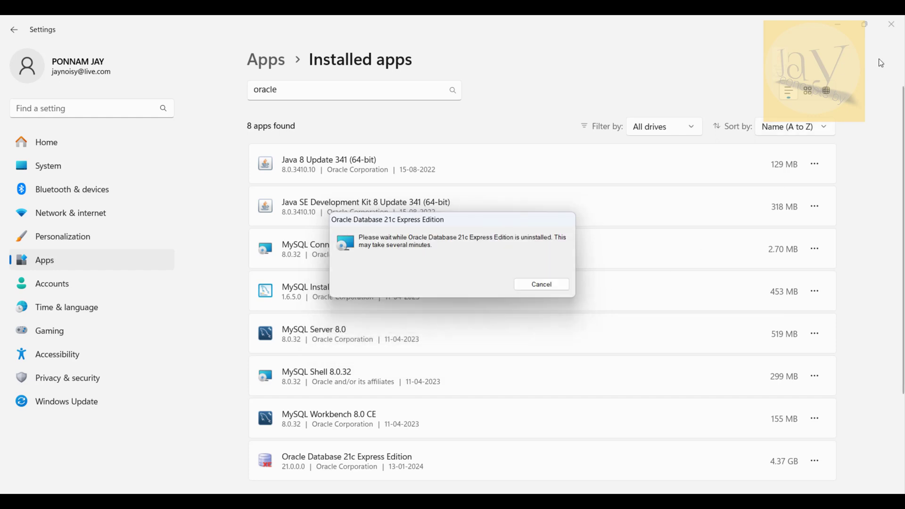
pyautogui.click(891, 24)
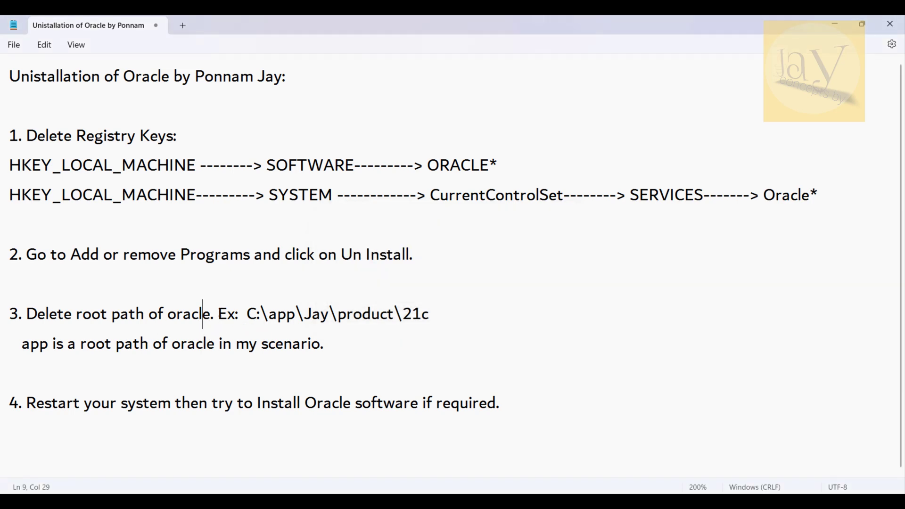
# - Highlight the example Oracle root path in the notes' third instruction
pyautogui.moveTo(219, 314); pyautogui.dragTo(444, 312)
pyautogui.click(324, 344)
pyautogui.moveTo(247, 313); pyautogui.dragTo(269, 316)
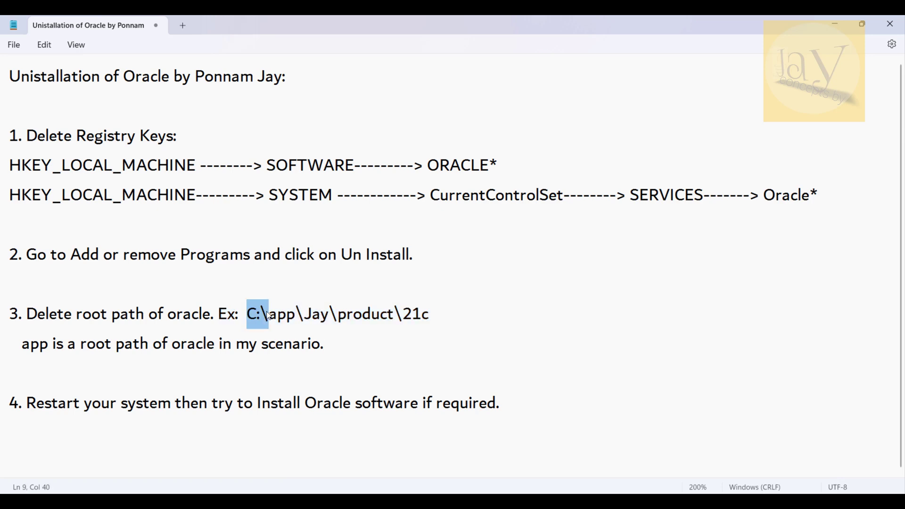
pyautogui.moveTo(268, 315); pyautogui.dragTo(440, 332)
pyautogui.click(413, 340)
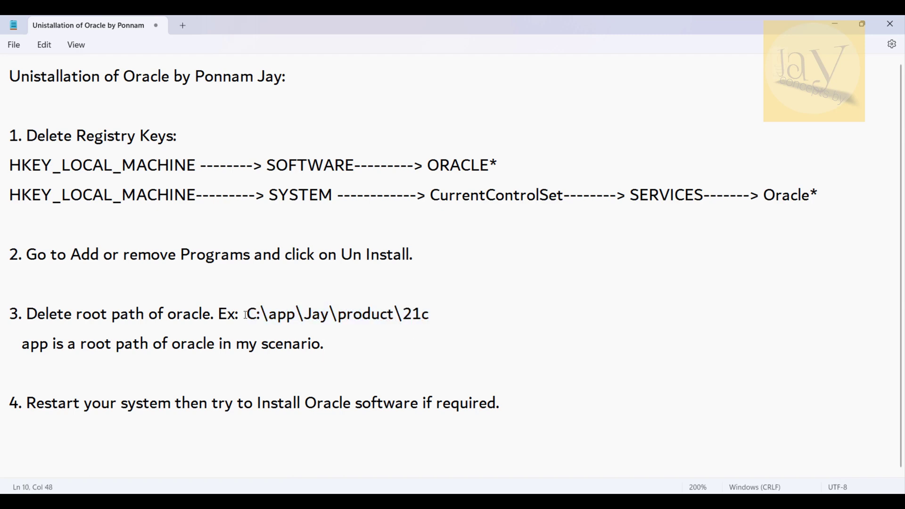
pyautogui.moveTo(246, 314); pyautogui.dragTo(431, 328)
pyautogui.click(359, 336)
pyautogui.moveTo(242, 314); pyautogui.dragTo(510, 329)
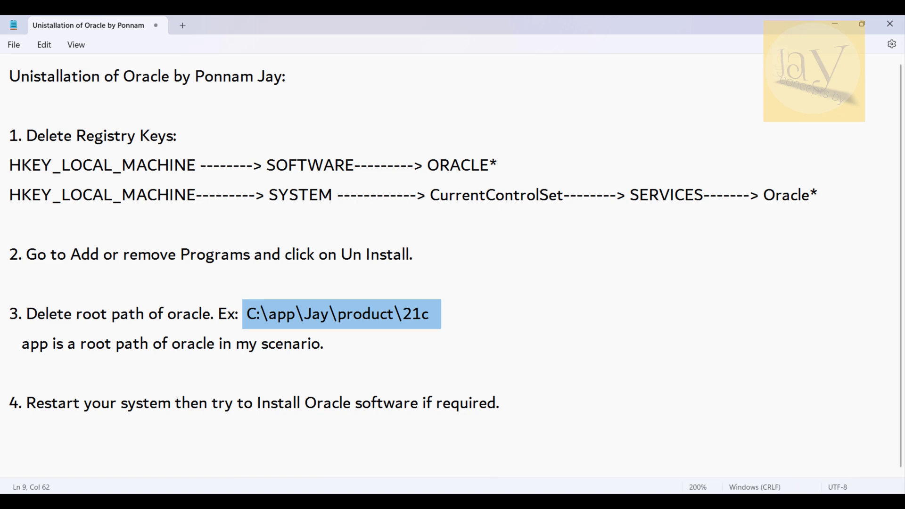
# - Reopen Add or remove programs, search the installed apps for "oracle" to check for Oracle Database 21c, and close Settings
pyautogui.press('super+s')
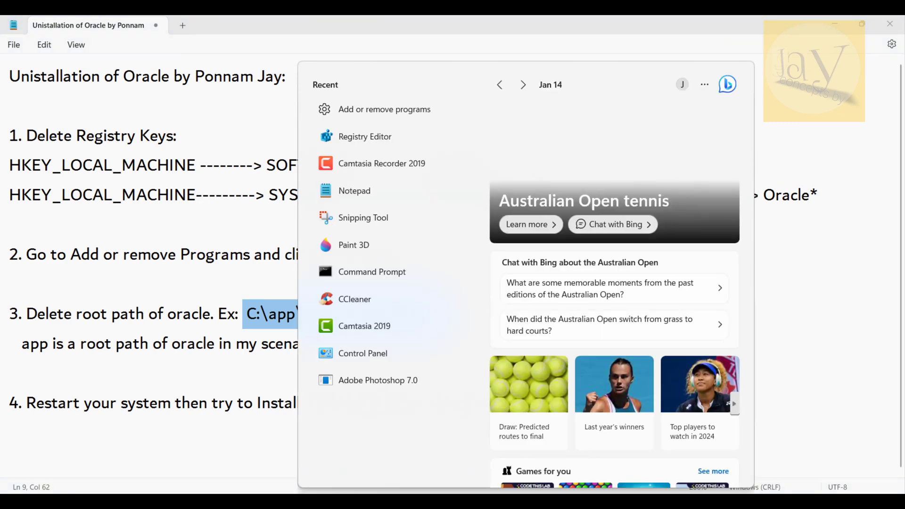
pyautogui.write('add')
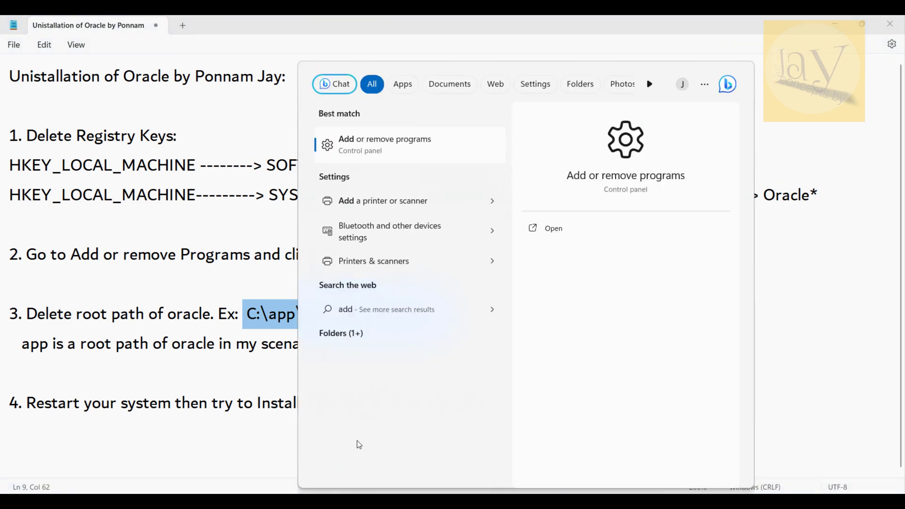
pyautogui.click(404, 143)
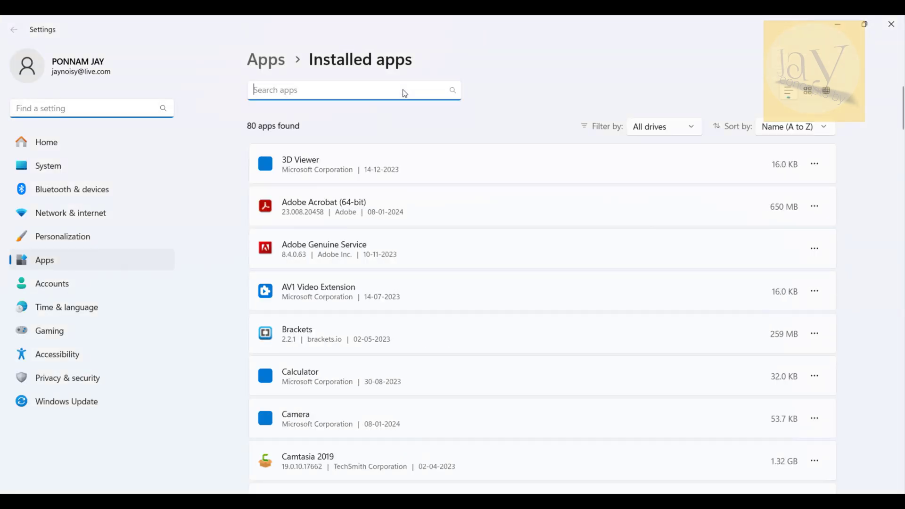
pyautogui.click(405, 93)
pyautogui.write('oracle')
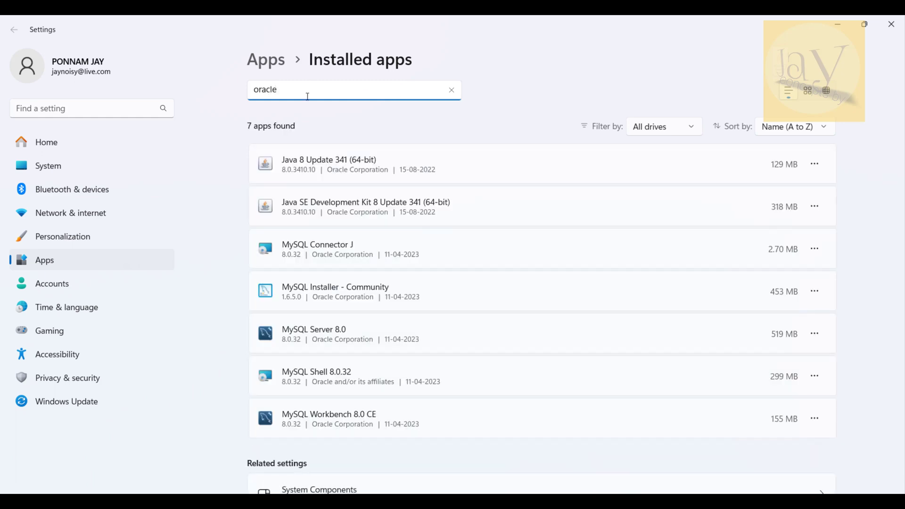
pyautogui.scroll(-2, 308, 191)
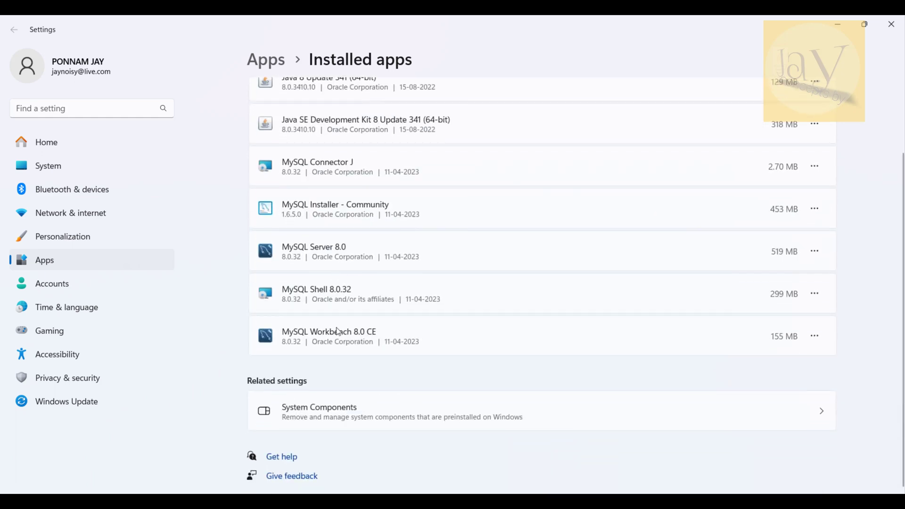
pyautogui.scroll(2, 327, 368)
pyautogui.scroll(-2, 313, 136)
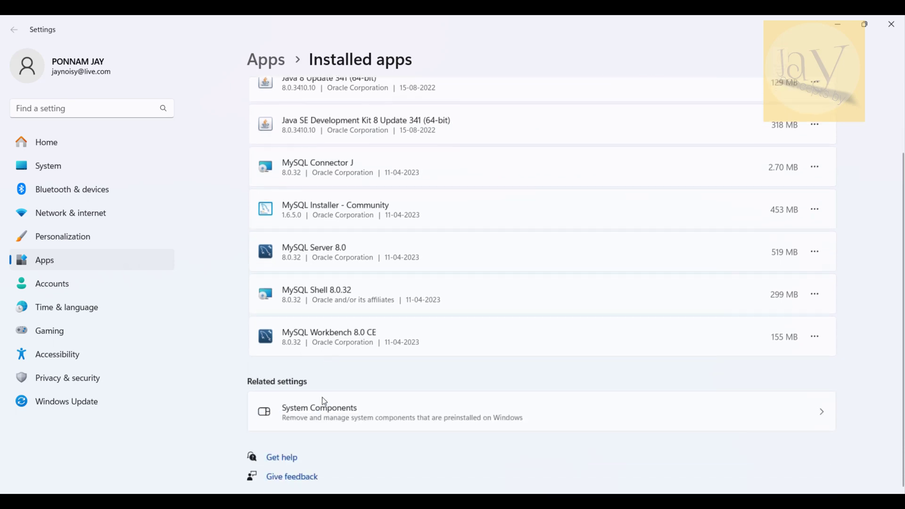
pyautogui.scroll(2, 305, 347)
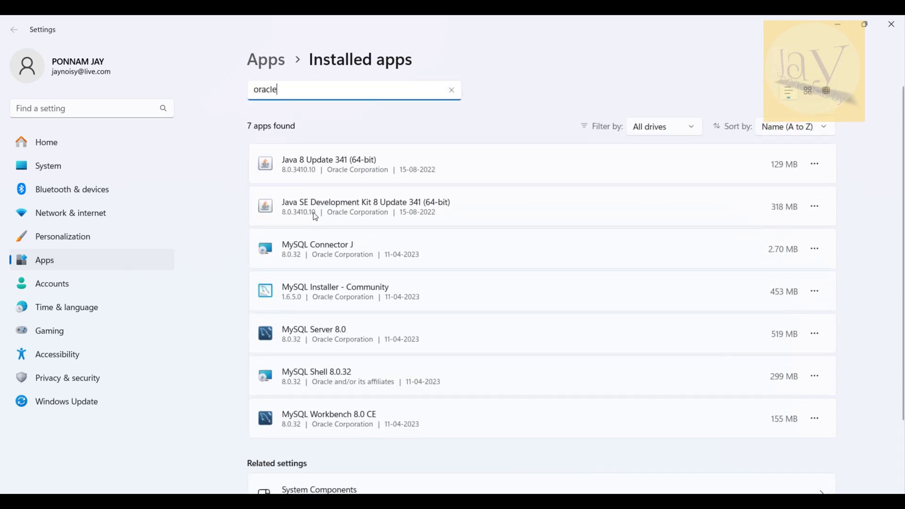
pyautogui.scroll(-2, 315, 217)
pyautogui.scroll(2, 338, 464)
pyautogui.click(890, 24)
# - In the notes, highlight the words about deleting the root path of Oracle together with the example path
pyautogui.click(430, 340)
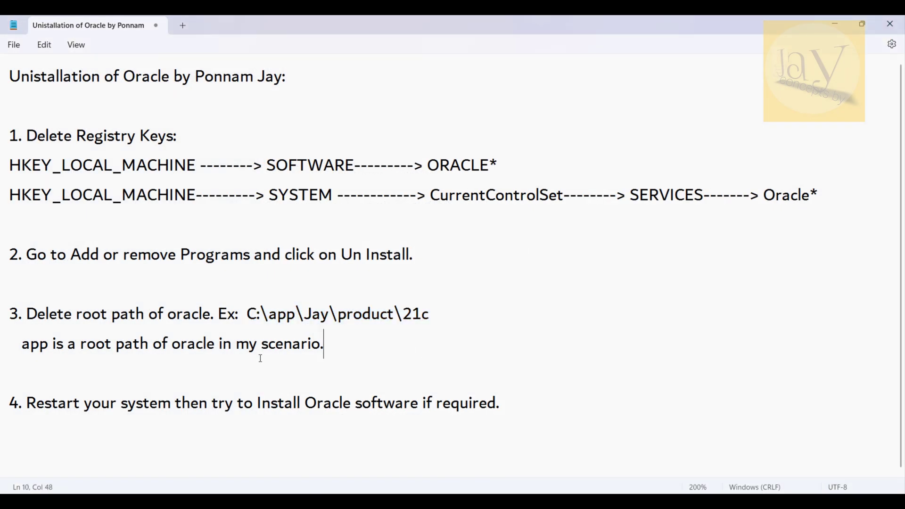
pyautogui.click(260, 355)
pyautogui.moveTo(76, 313); pyautogui.dragTo(10, 313)
pyautogui.moveTo(77, 313); pyautogui.dragTo(434, 312)
pyautogui.click(245, 314)
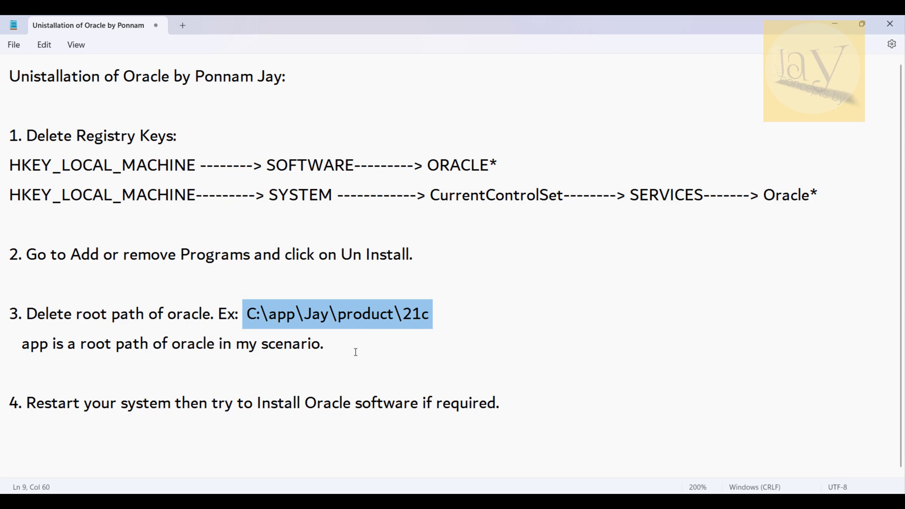
pyautogui.click(360, 335)
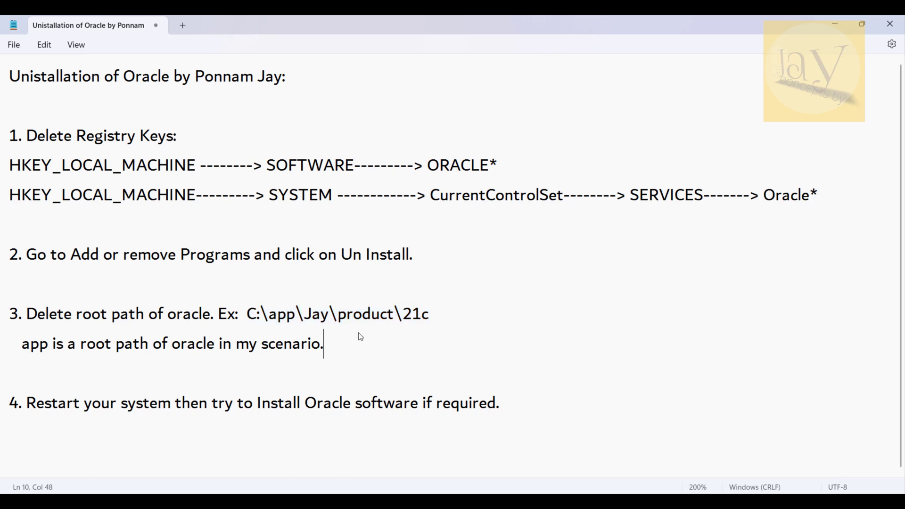
pyautogui.moveTo(243, 315); pyautogui.dragTo(438, 315)
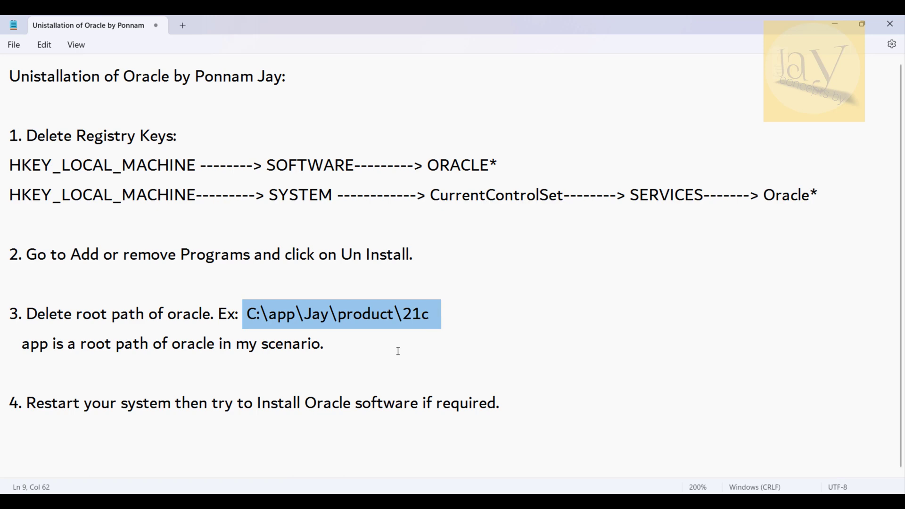
pyautogui.click(398, 352)
# - Open the C: drive in File Explorer, and highlight the example path and the root path remark in the notes
pyautogui.press('super+e')
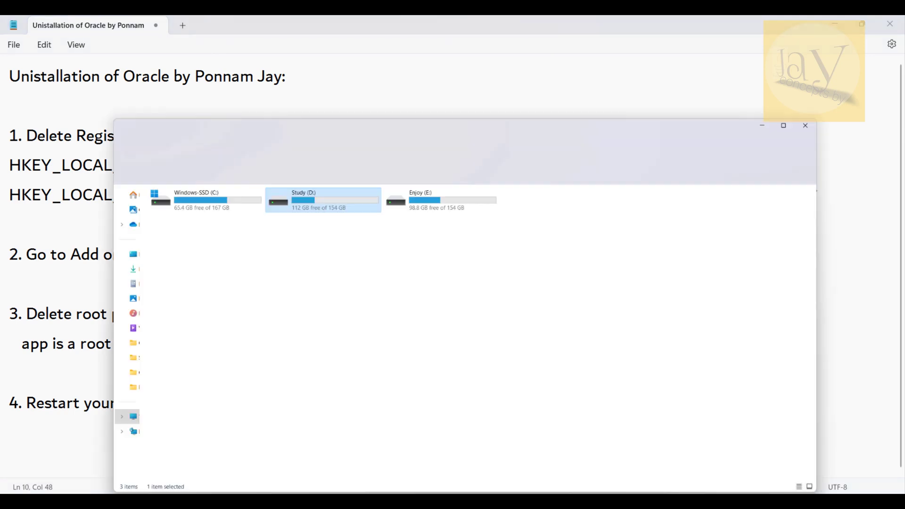
pyautogui.doubleClick(154, 123)
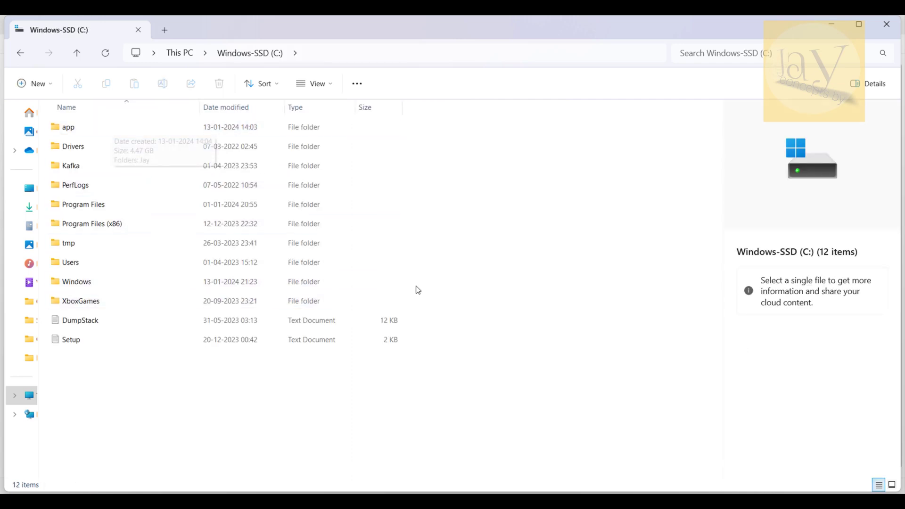
pyautogui.click(578, 501)
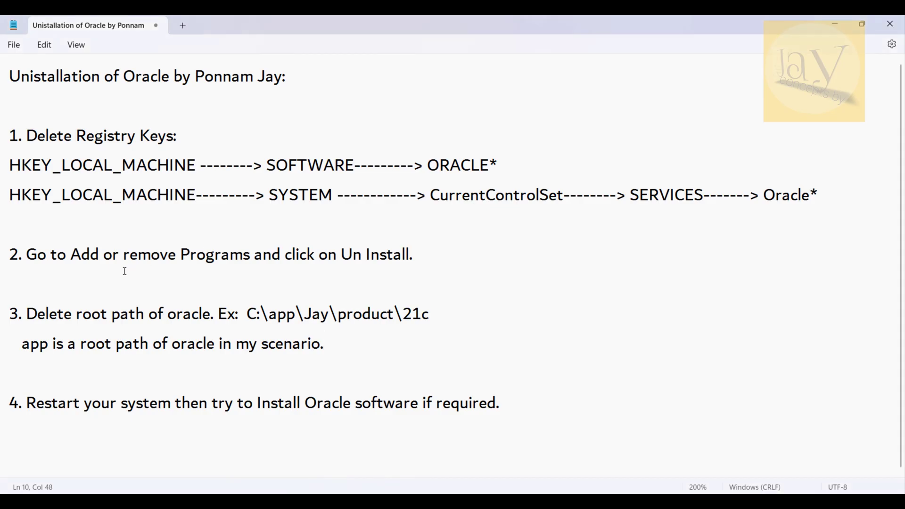
pyautogui.click(112, 302)
pyautogui.click(248, 307)
pyautogui.moveTo(249, 307); pyautogui.dragTo(317, 311)
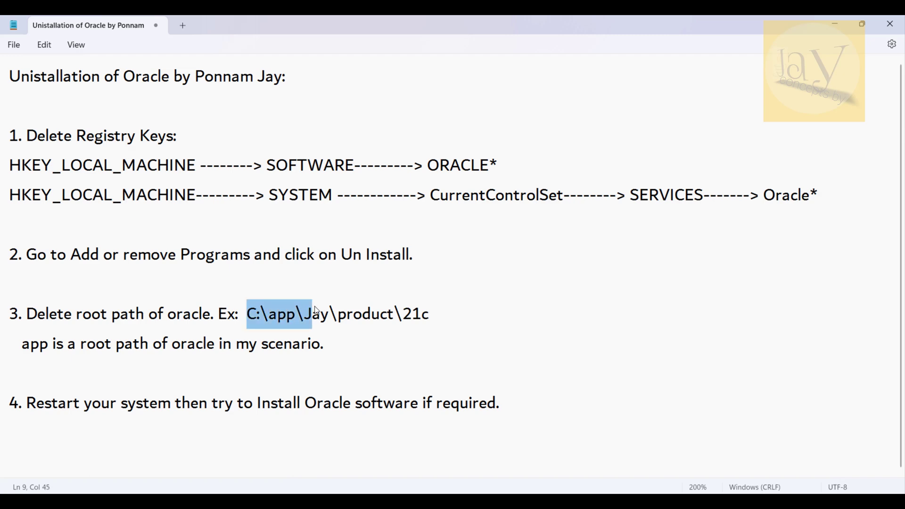
pyautogui.moveTo(314, 312); pyautogui.dragTo(443, 333)
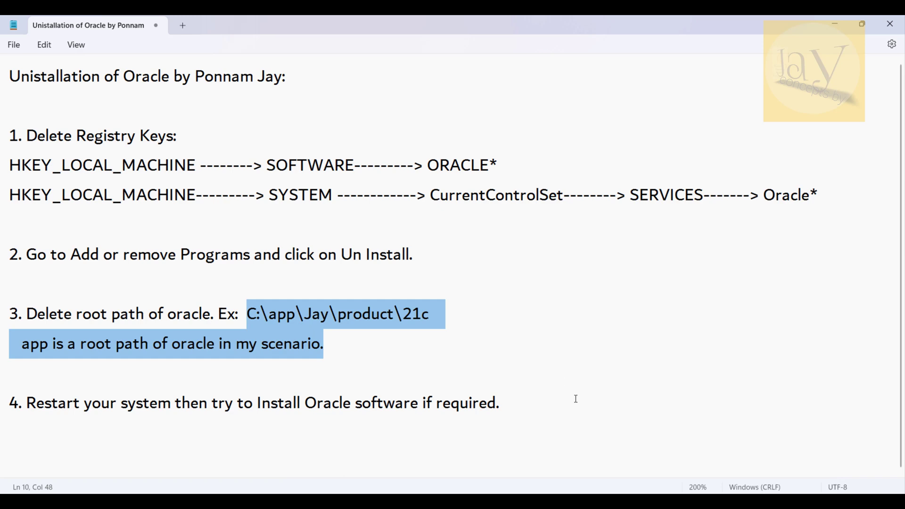
# - In File Explorer, browse from the app folder down through product to the 21c folder and return to the C: drive
pyautogui.hotkey('alt', 'Tab')
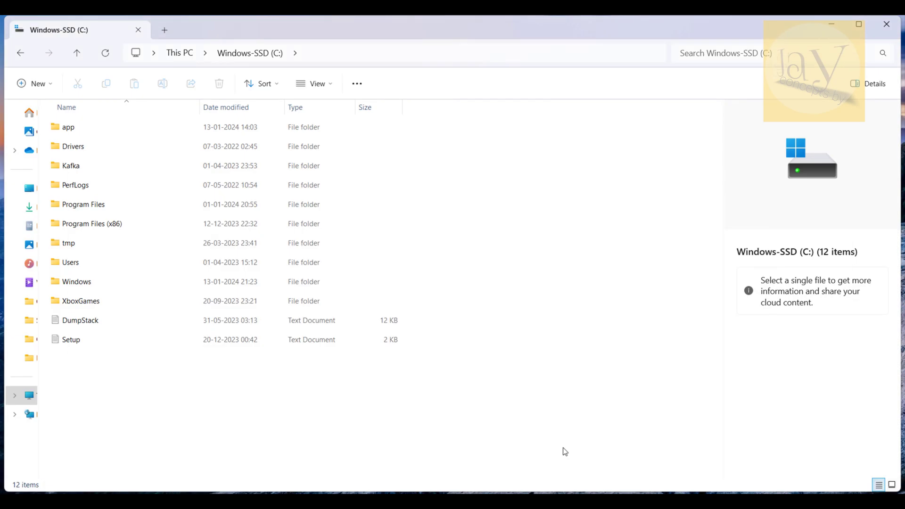
pyautogui.doubleClick(89, 132)
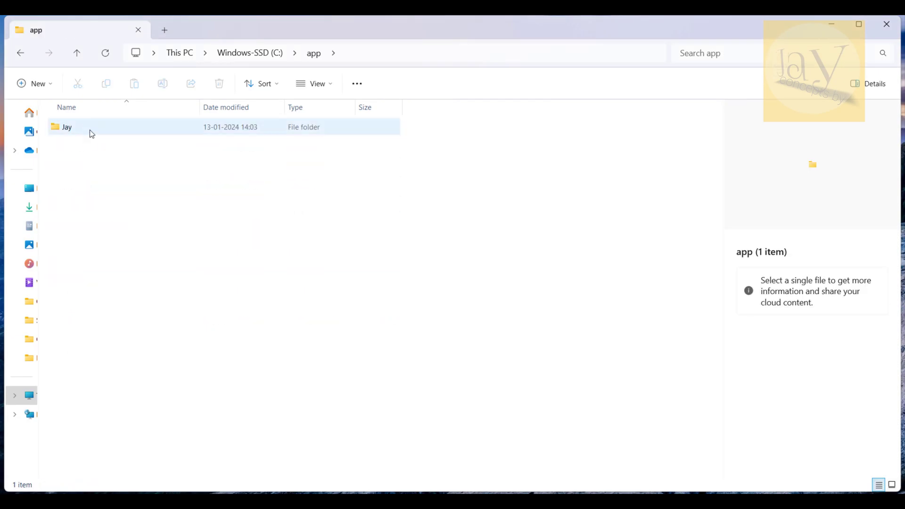
pyautogui.doubleClick(89, 132)
pyautogui.doubleClick(101, 132)
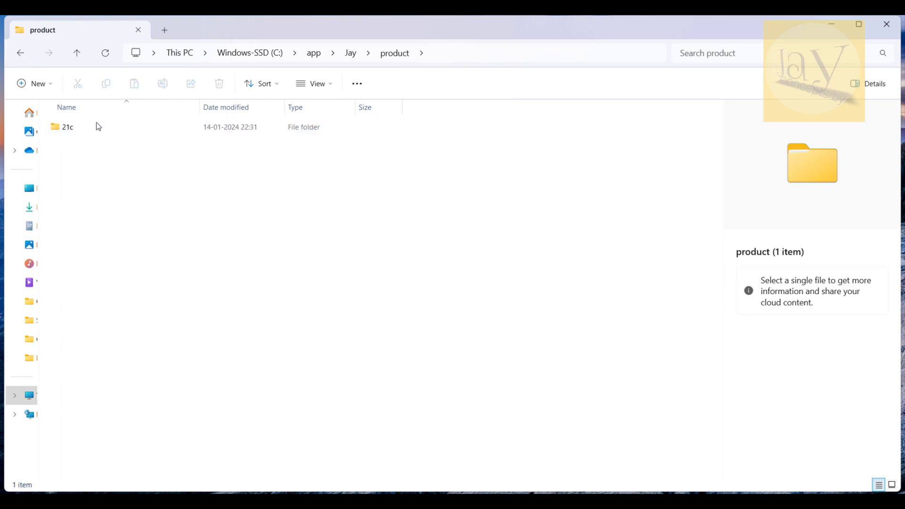
pyautogui.doubleClick(95, 126)
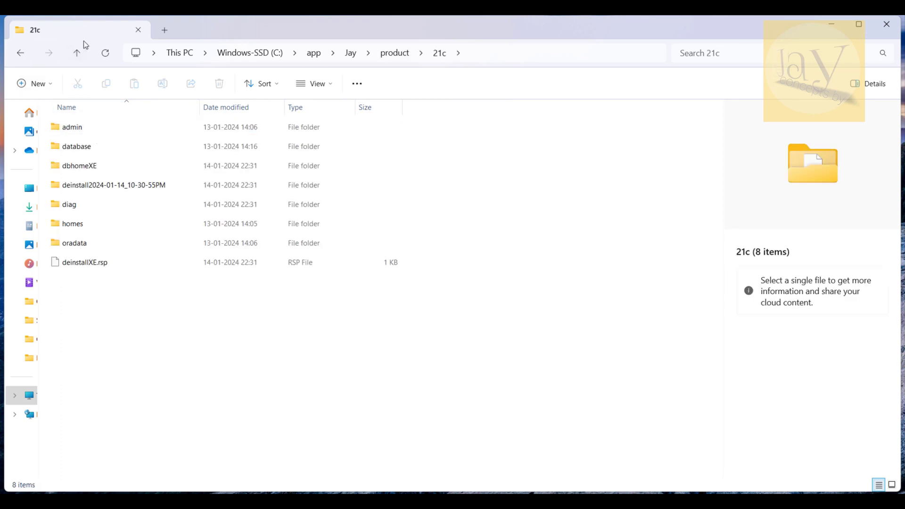
pyautogui.click(77, 54)
pyautogui.click(77, 53)
pyautogui.click(77, 53)
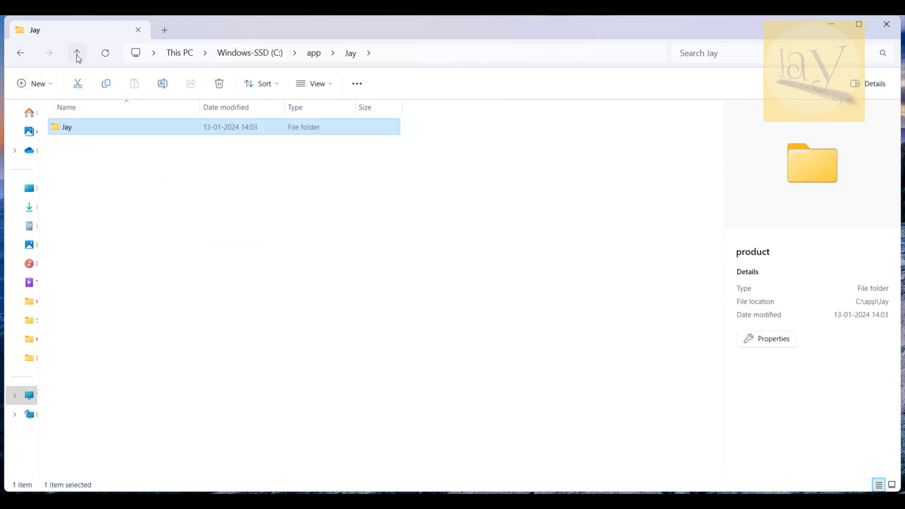
pyautogui.click(77, 54)
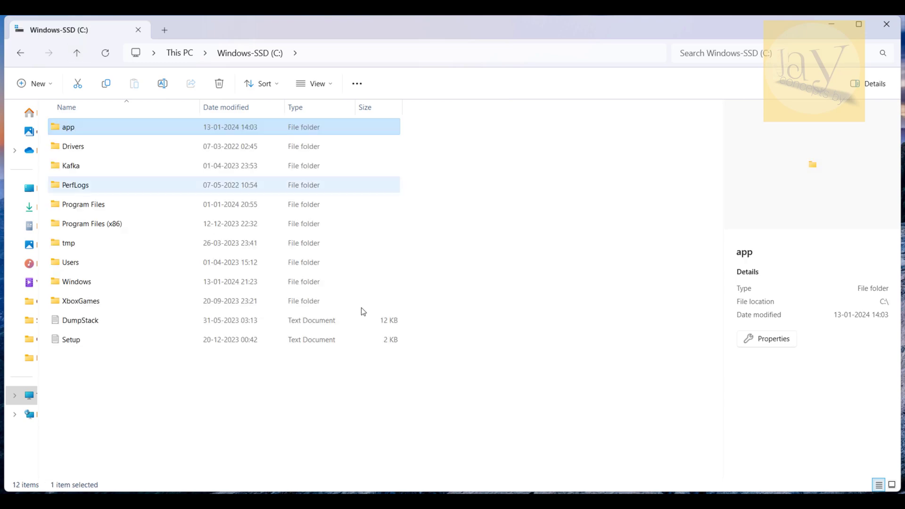
# - Switch to the notes and highlight the whole third instruction, including the remark that app is the root path
pyautogui.hotkey('alt', 'Tab')
pyautogui.click(294, 344)
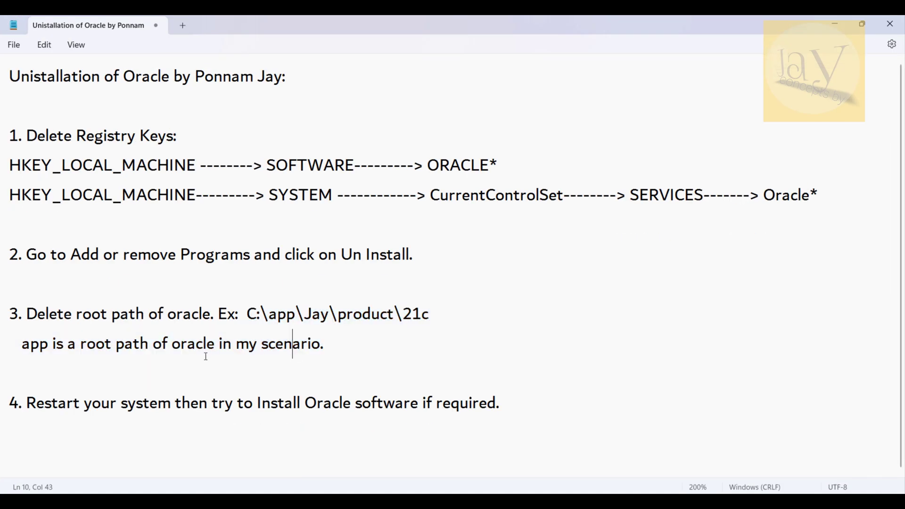
pyautogui.moveTo(26, 346); pyautogui.dragTo(99, 288)
pyautogui.click(353, 346)
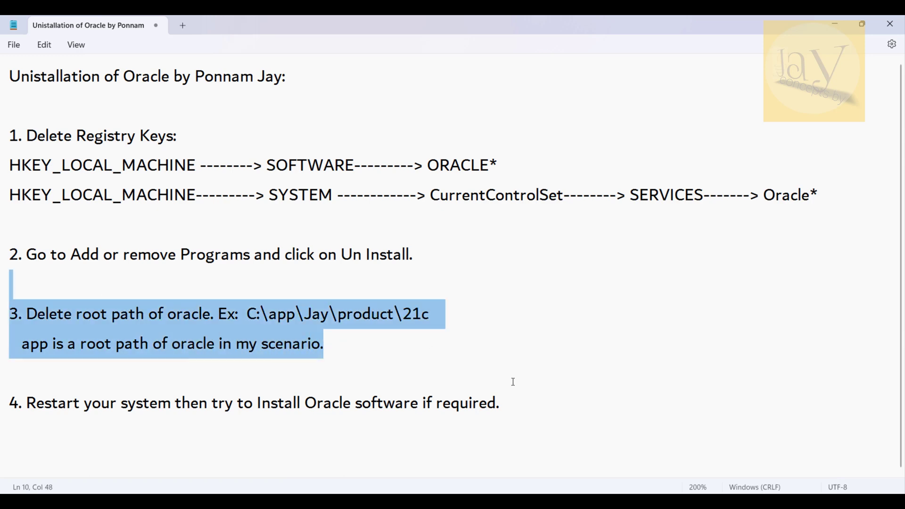
# - Switch to File Explorer and try to permanently delete the app folder from the C: drive
pyautogui.hotkey('alt', 'Tab')
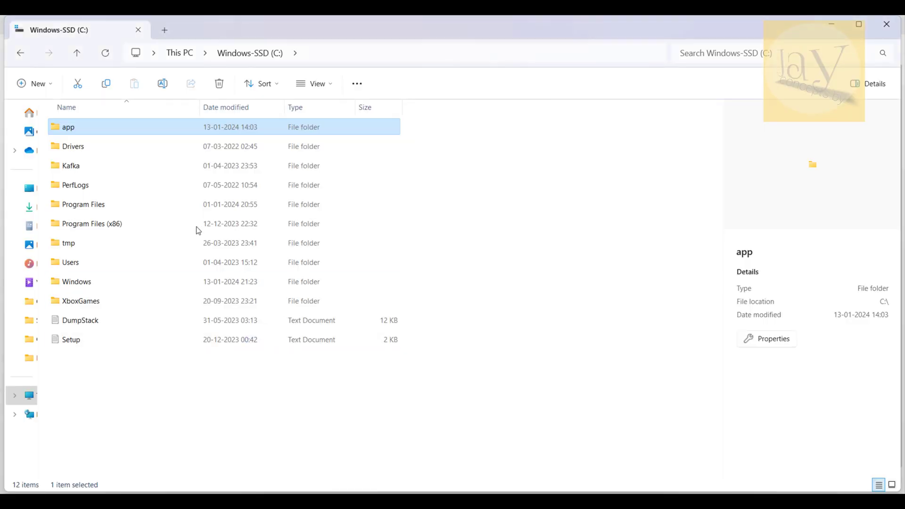
pyautogui.doubleClick(165, 133)
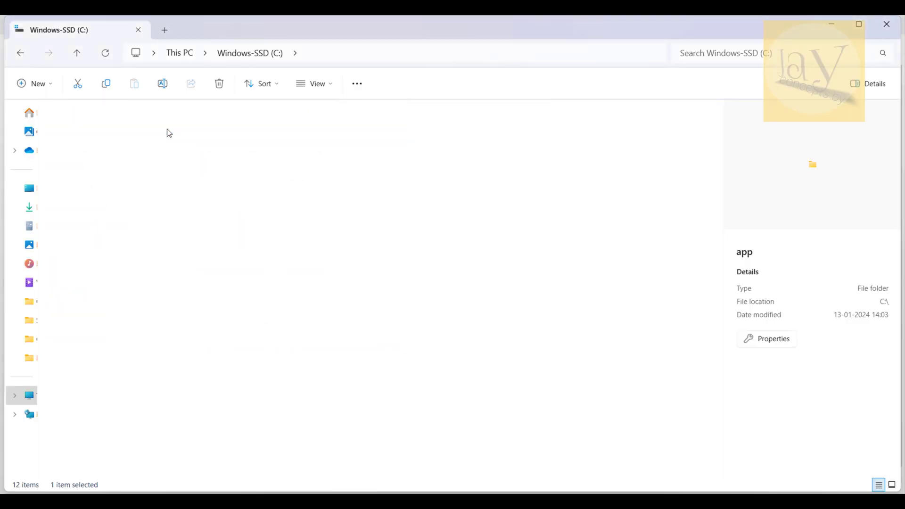
pyautogui.click(76, 53)
pyautogui.click(98, 147)
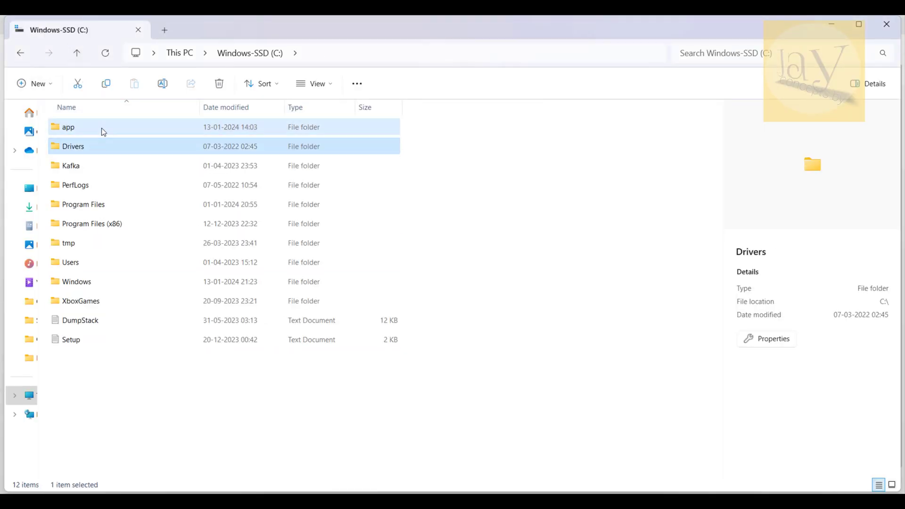
pyautogui.click(101, 128)
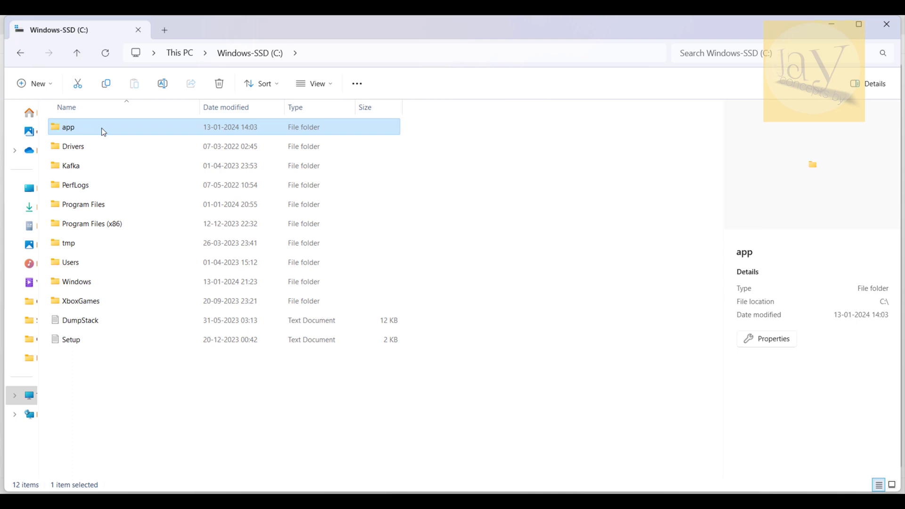
pyautogui.hotkey('shift', 'Delete')
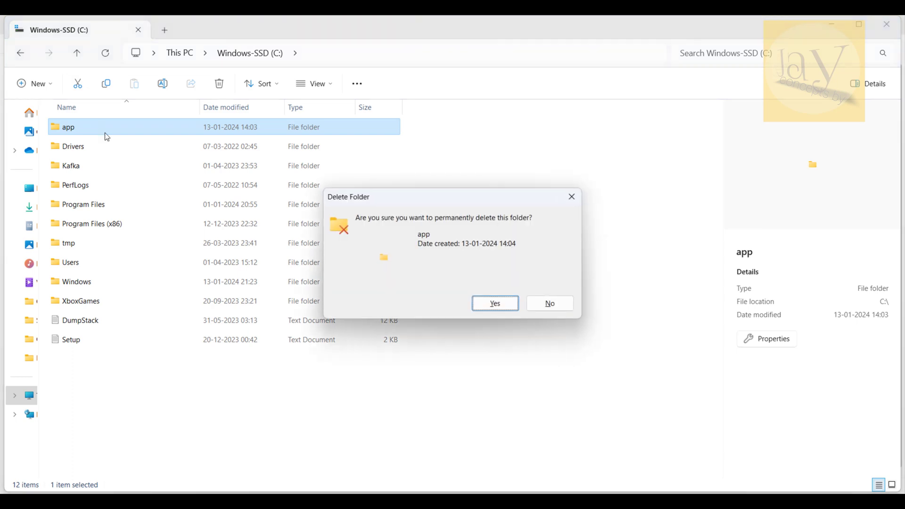
pyautogui.click(496, 306)
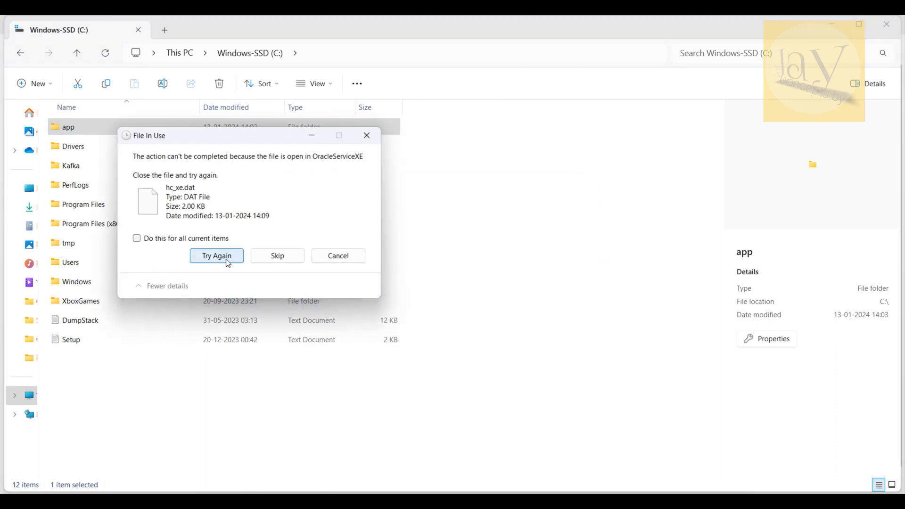
# - Retry deleting the in-use file hc_xe.dat, skip it, and cancel the rest of the app folder deletion
pyautogui.click(217, 256)
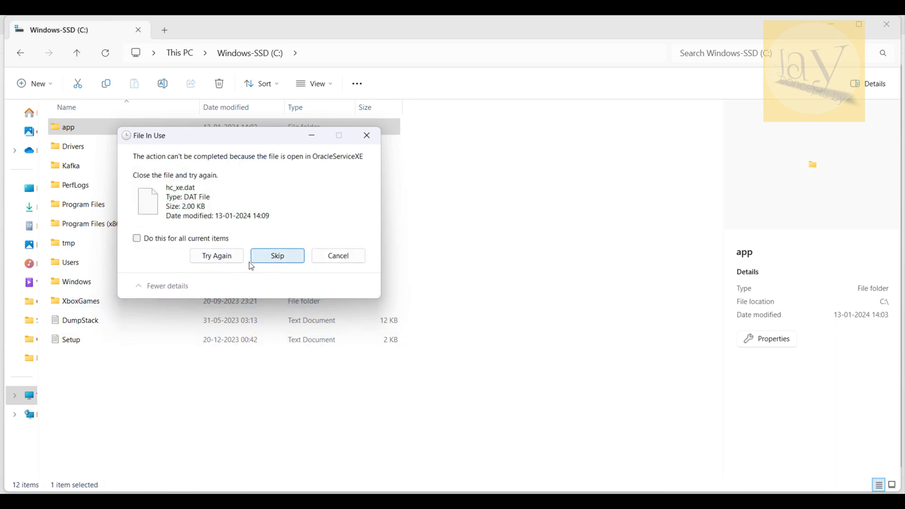
pyautogui.click(230, 260)
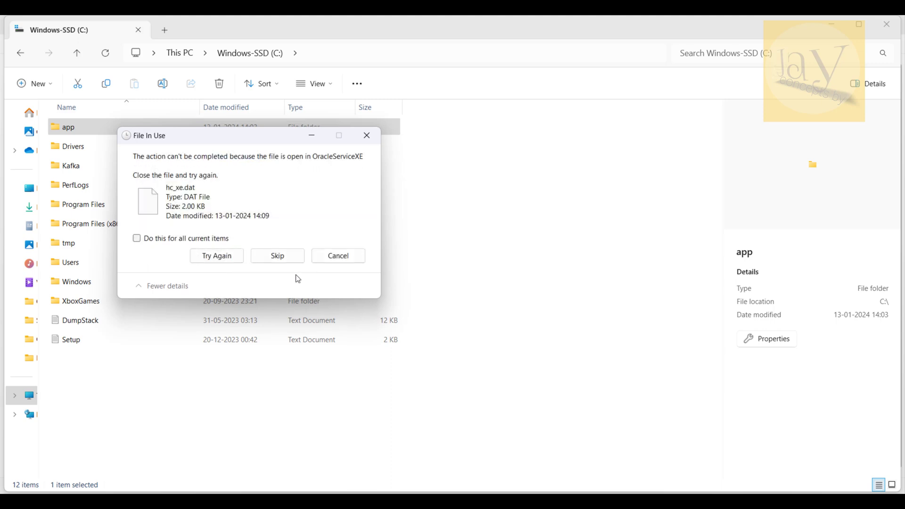
pyautogui.click(281, 257)
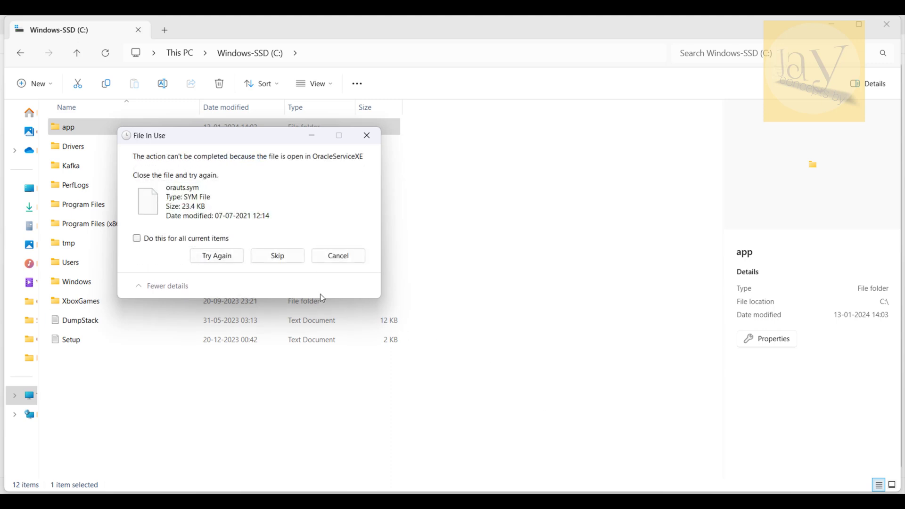
pyautogui.click(335, 257)
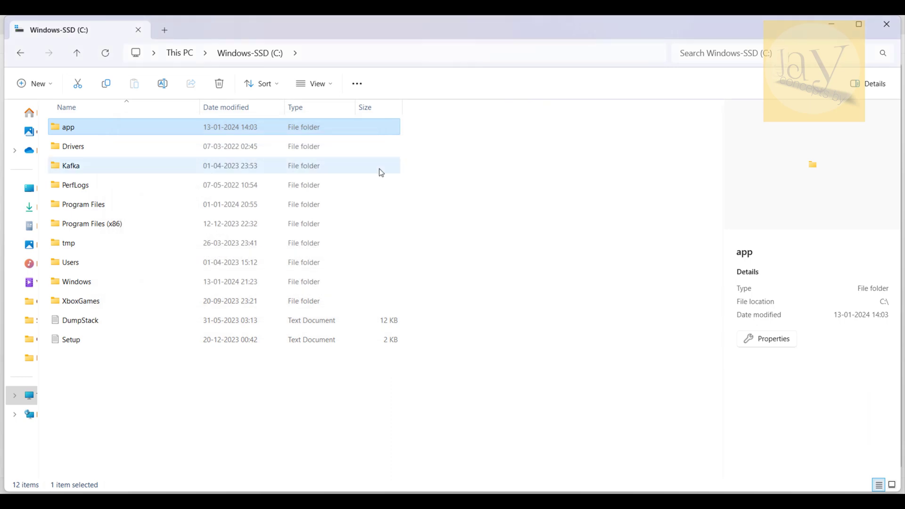
# - Open the app folder to check its contents and go back up to the C: drive
pyautogui.click(221, 144)
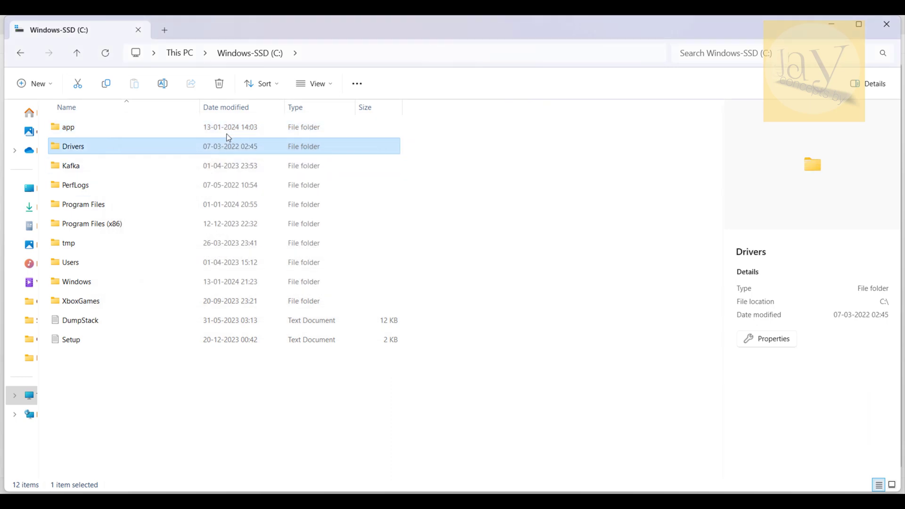
pyautogui.doubleClick(230, 127)
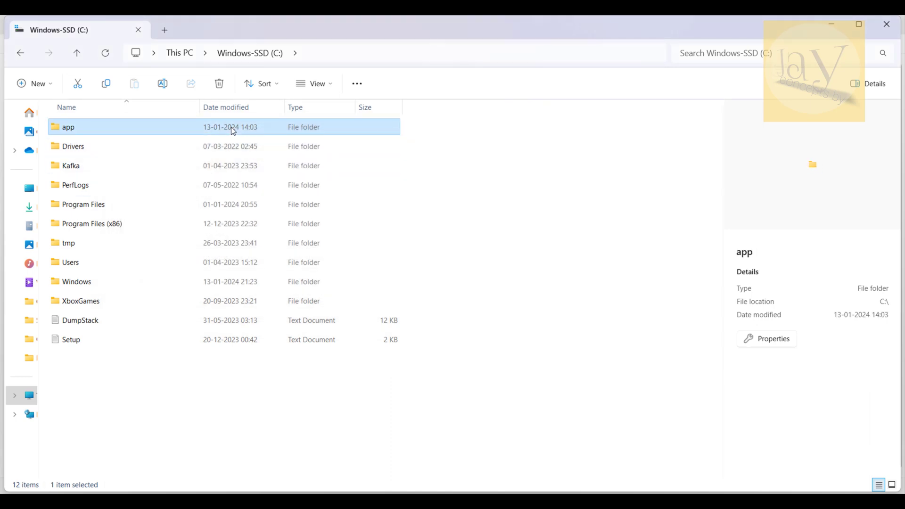
pyautogui.click(77, 58)
pyautogui.click(77, 57)
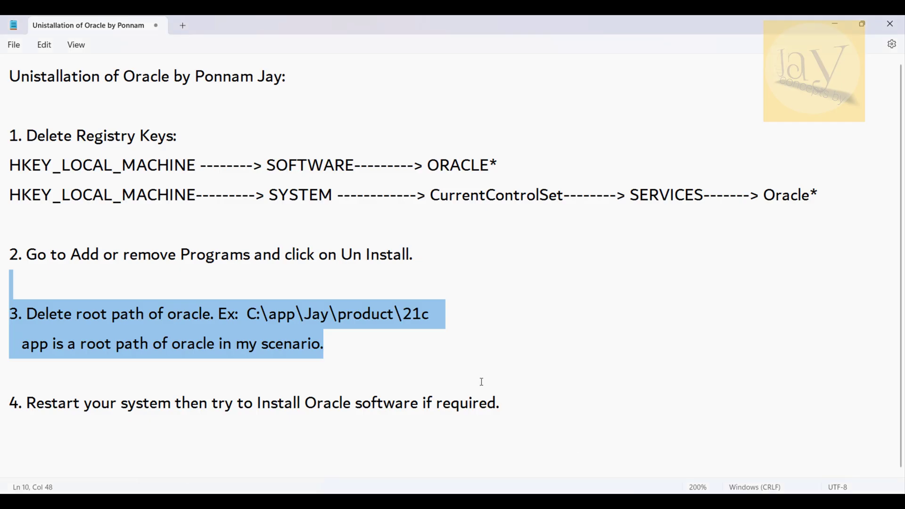
# - In the notes, highlight the restart instruction and the instruction about deleting the root path of Oracle
pyautogui.click(311, 359)
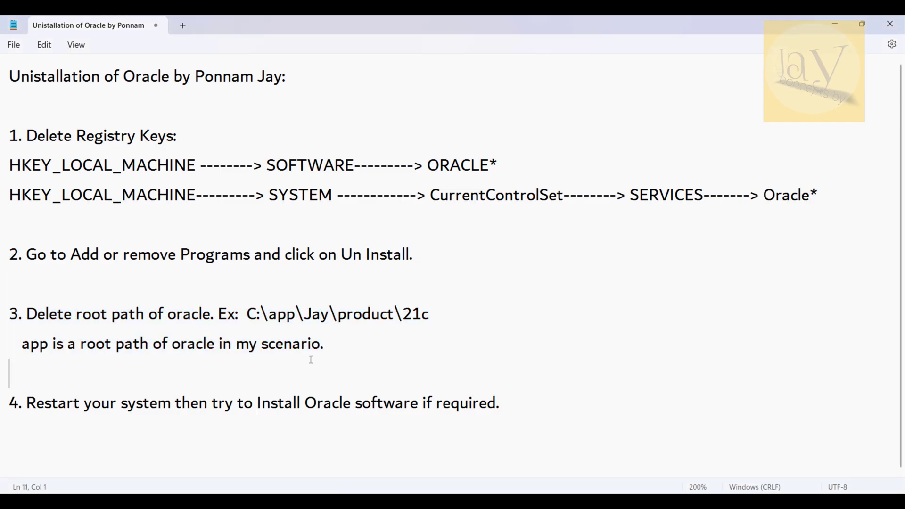
pyautogui.click(30, 400)
pyautogui.moveTo(48, 397); pyautogui.dragTo(517, 399)
pyautogui.click(517, 400)
pyautogui.moveTo(27, 314); pyautogui.dragTo(343, 372)
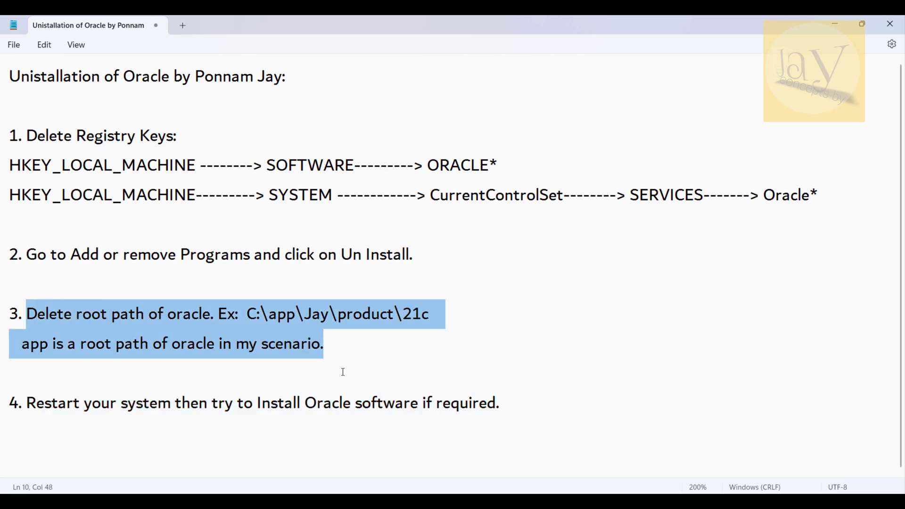
pyautogui.click(343, 372)
# - Move the restart sentence from the fourth instruction to the blank line below the second one, numbered "3."
pyautogui.moveTo(28, 404); pyautogui.dragTo(510, 400)
pyautogui.hotkey('ctrl', 'c')
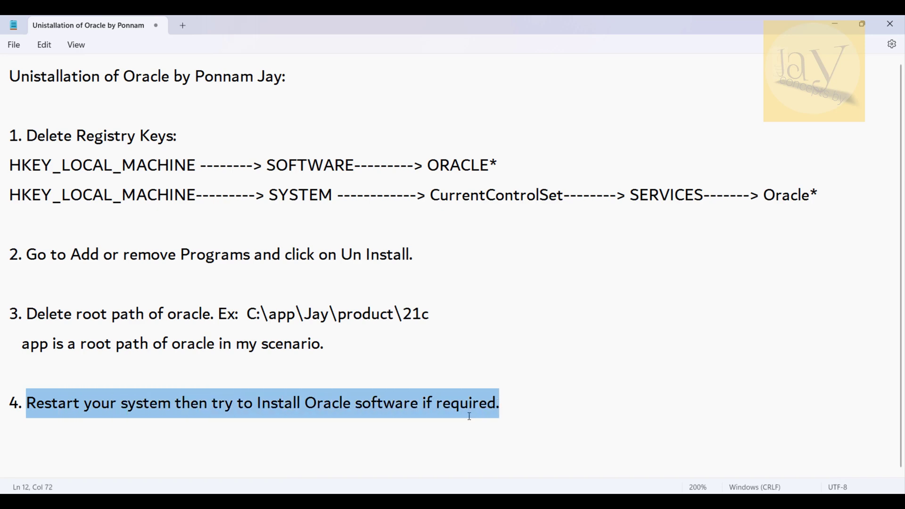
pyautogui.press('BackSpace')
pyautogui.click(32, 290)
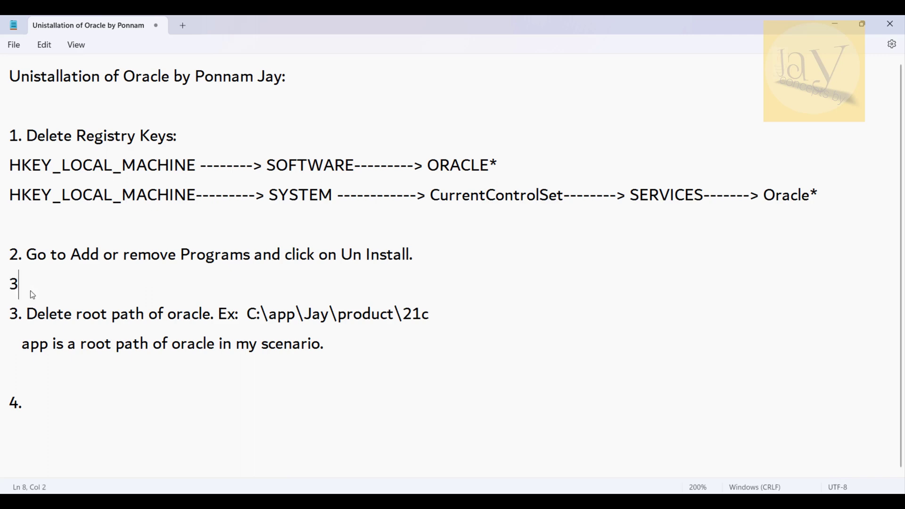
pyautogui.write('3.')
pyautogui.hotkey('ctrl', 'v')
# - Renumber the root path deletion instruction as 4 and remove the leftover empty "4." below it
pyautogui.click(21, 314)
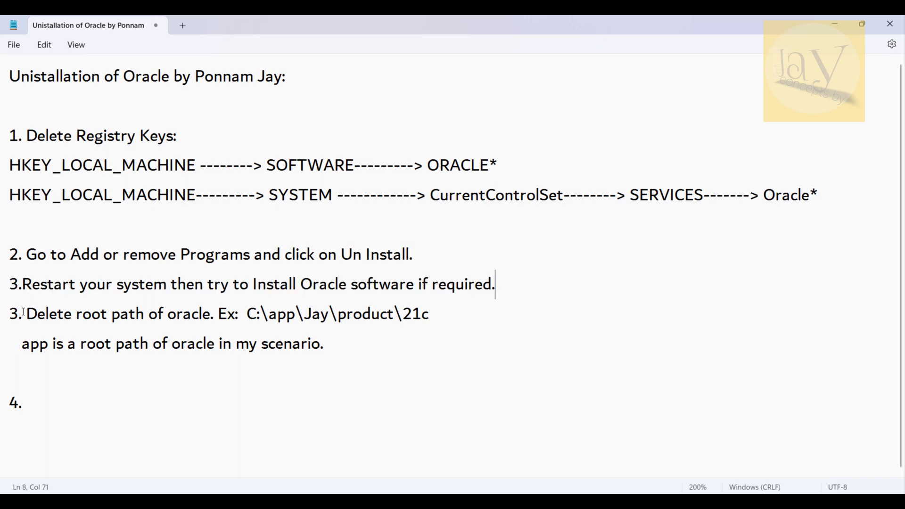
pyautogui.press('Left')
pyautogui.press('BackSpace')
pyautogui.write('4')
pyautogui.moveTo(28, 406); pyautogui.dragTo(2, 412)
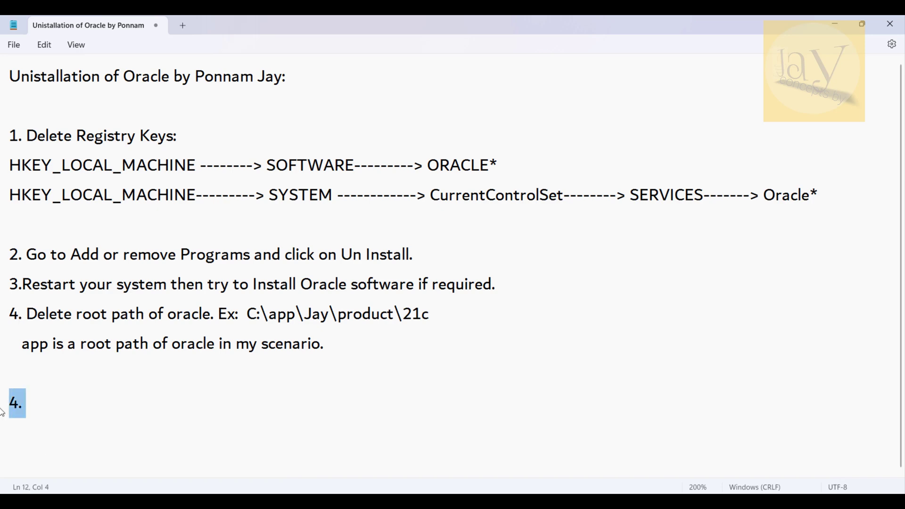
pyautogui.press('BackSpace')
pyautogui.click(15, 367)
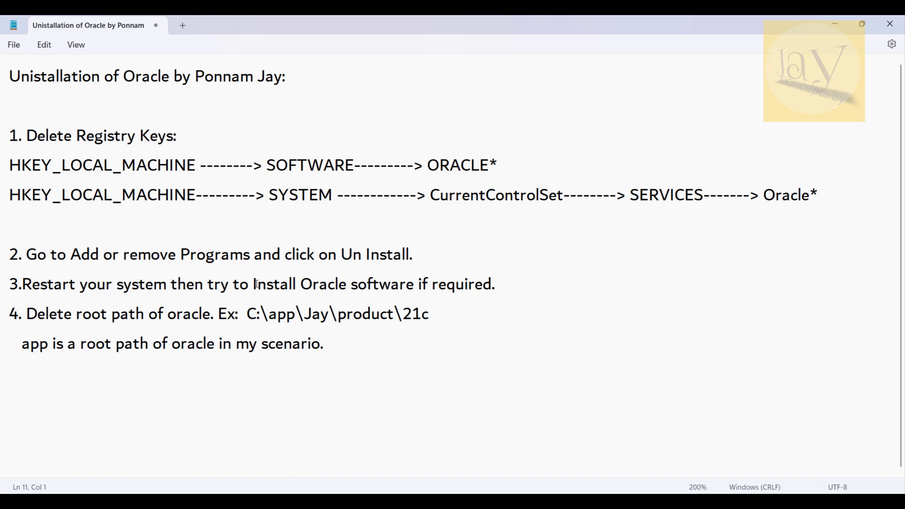
# - Cut "try to Install Oracle software if required." from the third instruction and shorten that instruction to "Restart your system."
pyautogui.moveTo(208, 284); pyautogui.dragTo(517, 302)
pyautogui.hotkey('ctrl', 'c')
pyautogui.press('BackSpace')
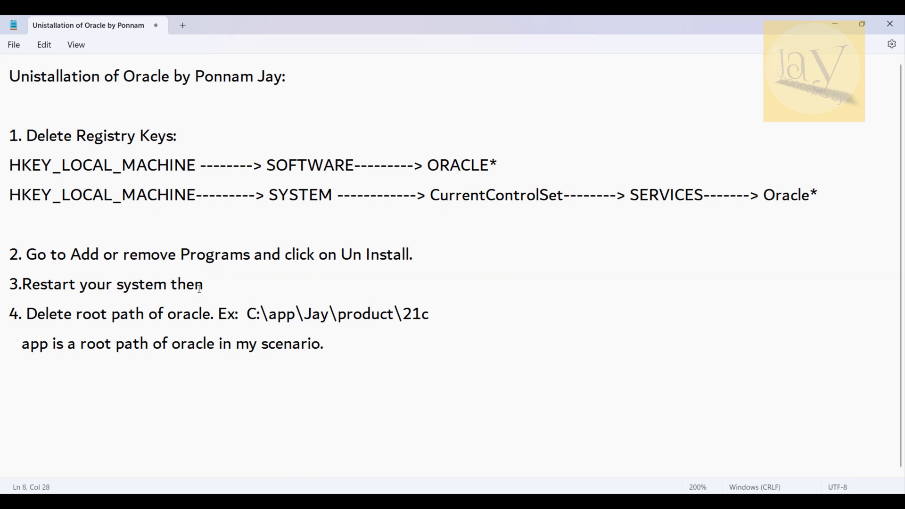
pyautogui.moveTo(168, 284); pyautogui.dragTo(207, 284)
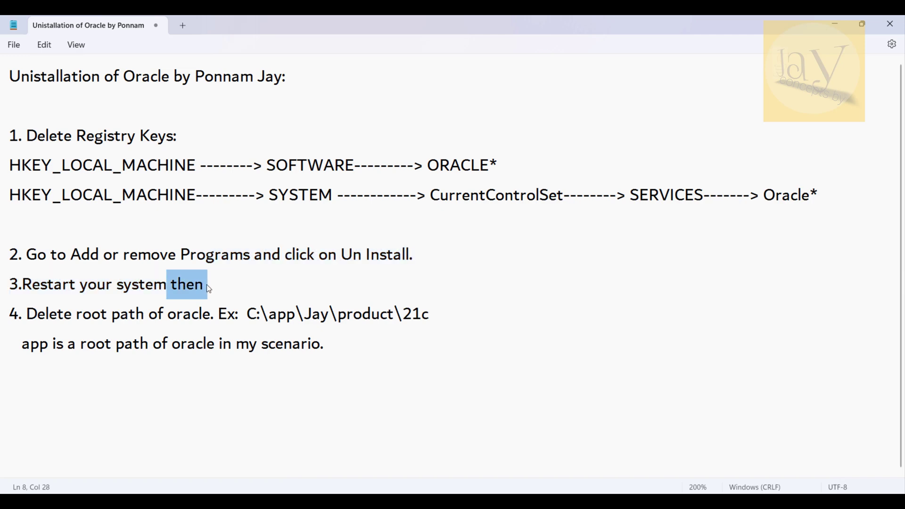
pyautogui.press('Delete')
pyautogui.press('Delete')
pyautogui.write('.')
pyautogui.press('Return')
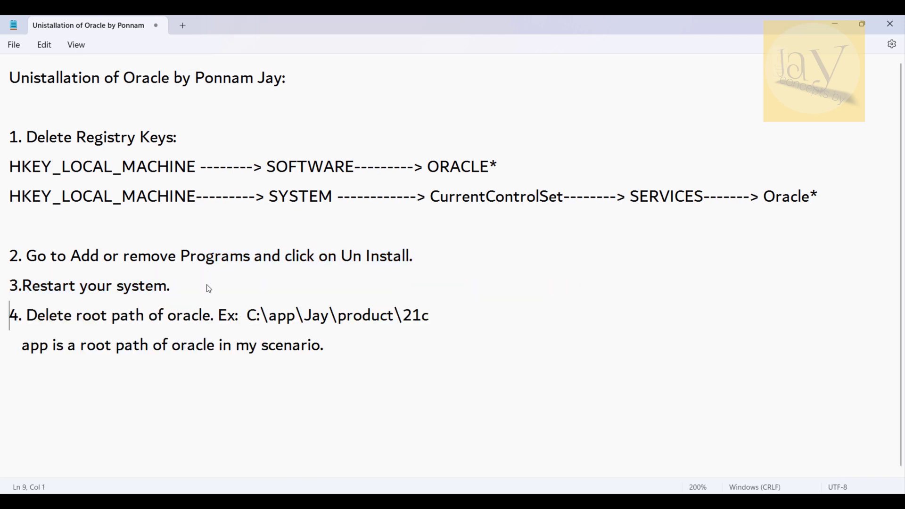
# - Paste the cut sentence at the end of the fourth instruction and make it begin with "Then Try to Install Oracle software"
pyautogui.click(325, 338)
pyautogui.hotkey('ctrl', 'v')
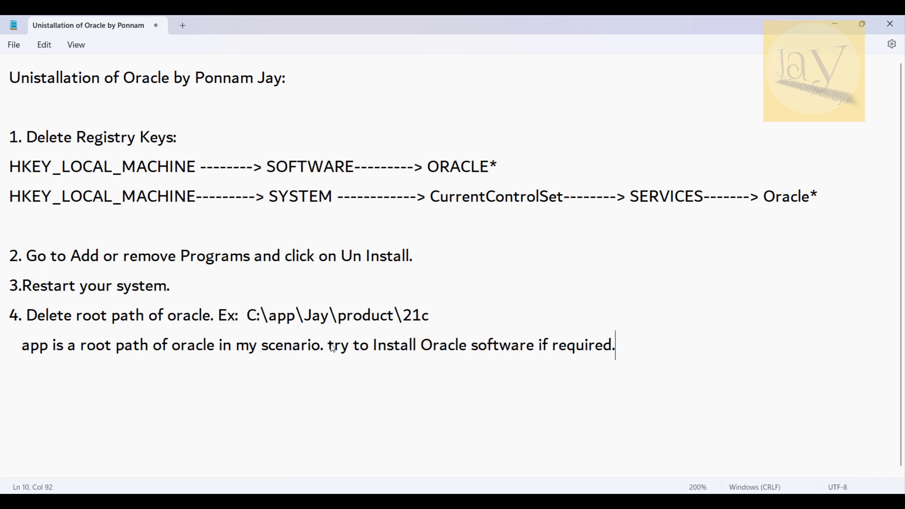
pyautogui.click(335, 348)
pyautogui.press('BackSpace')
pyautogui.write('T')
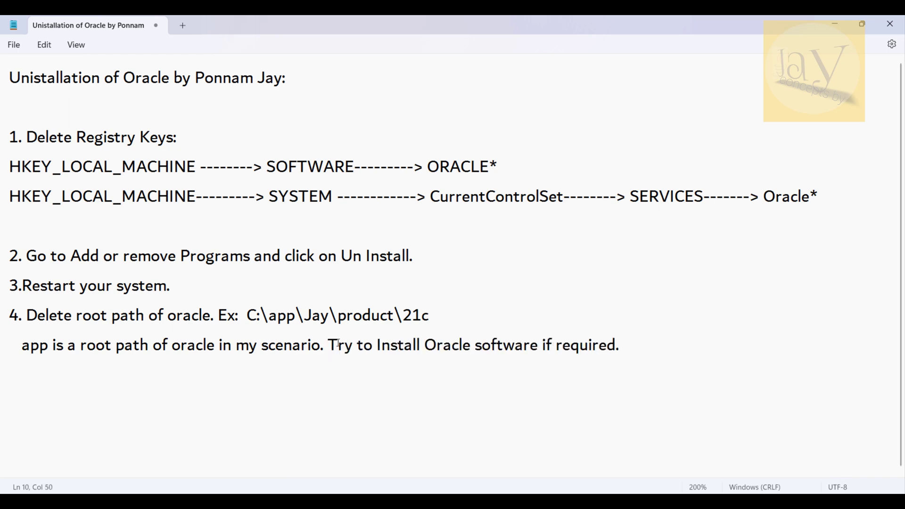
pyautogui.click(377, 346)
pyautogui.click(334, 335)
pyautogui.write('Then')
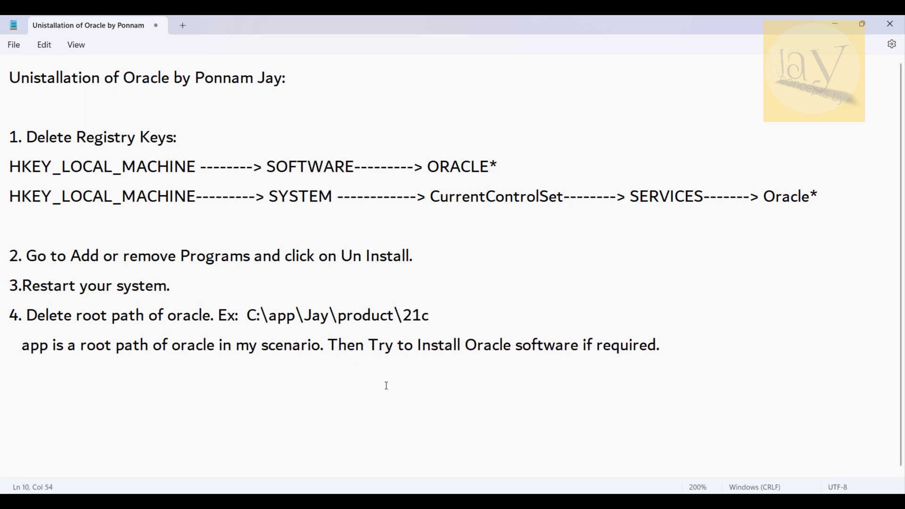
pyautogui.click(387, 385)
# - Review the first two instructions in the notes by highlighting the registry key deletion and the Add or remove Programs uninstall
pyautogui.moveTo(29, 256); pyautogui.dragTo(468, 258)
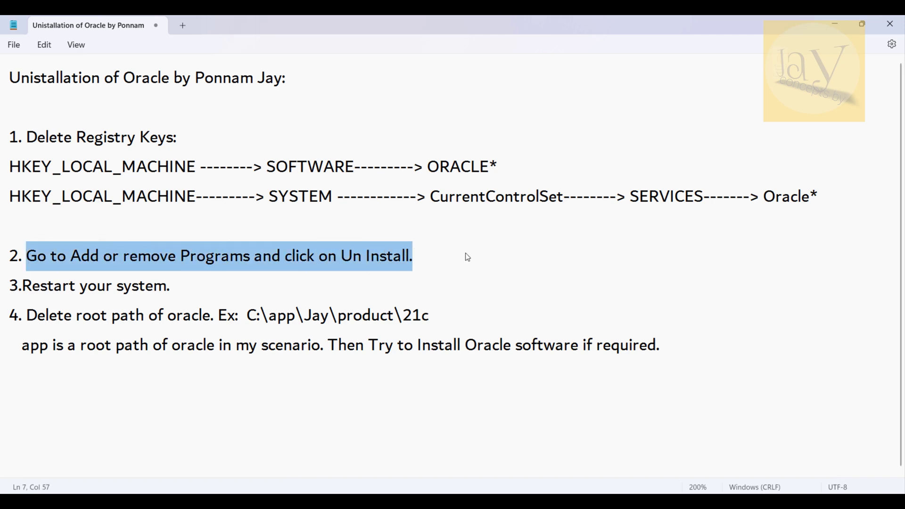
pyautogui.click(87, 173)
pyautogui.moveTo(23, 137); pyautogui.dragTo(888, 246)
pyautogui.click(278, 272)
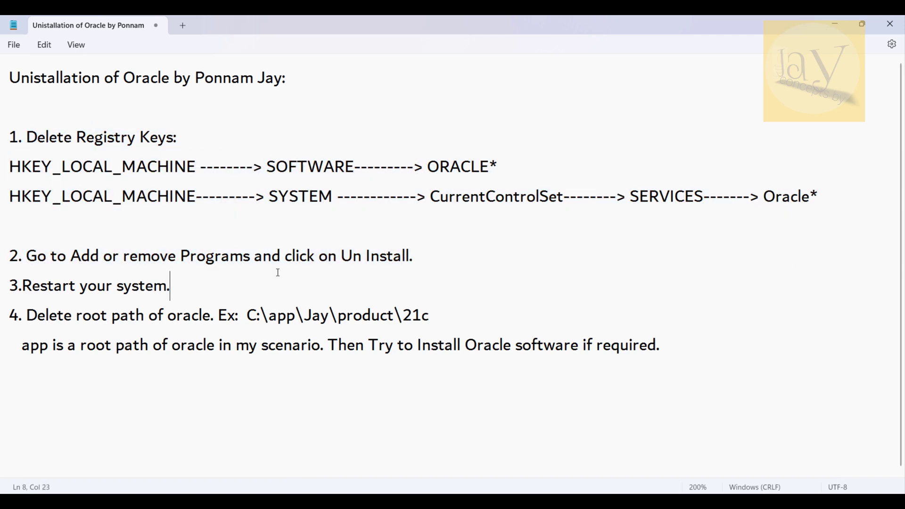
pyautogui.moveTo(29, 256); pyautogui.dragTo(397, 257)
pyautogui.click(268, 258)
pyautogui.moveTo(253, 262); pyautogui.dragTo(81, 281)
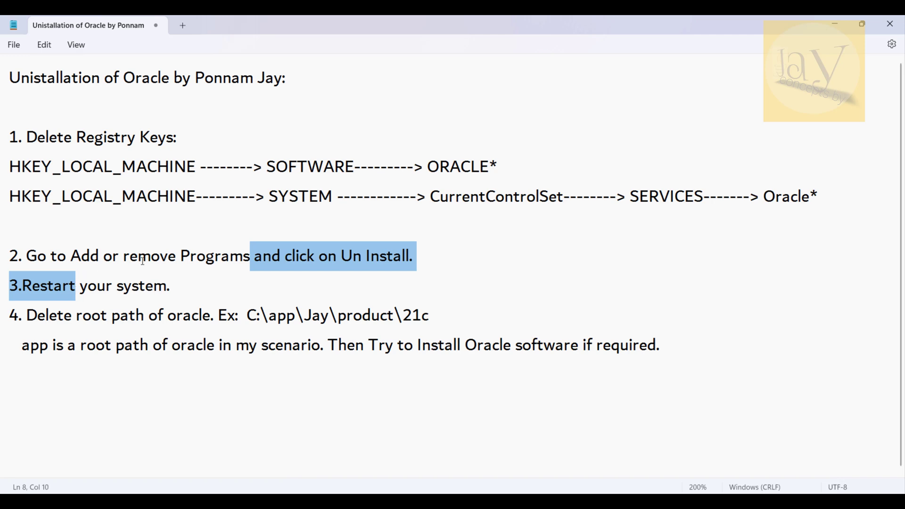
pyautogui.click(190, 282)
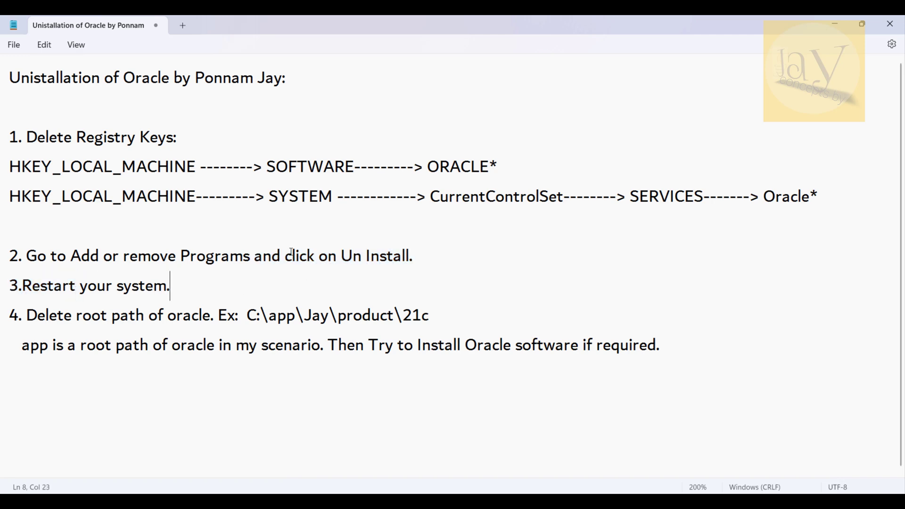
pyautogui.moveTo(292, 255); pyautogui.dragTo(415, 257)
pyautogui.click(415, 257)
# - Highlight the restart instruction and the whole fourth instruction about deleting the root path and reinstalling Oracle
pyautogui.click(87, 320)
pyautogui.moveTo(26, 286); pyautogui.dragTo(170, 286)
pyautogui.click(182, 315)
pyautogui.moveTo(27, 315); pyautogui.dragTo(740, 374)
pyautogui.click(676, 396)
pyautogui.moveTo(247, 315); pyautogui.dragTo(679, 345)
pyautogui.click(440, 369)
# - Highlight the example path, its C:\app part, and the word app in the root path remark
pyautogui.moveTo(246, 315); pyautogui.dragTo(438, 316)
pyautogui.click(360, 402)
pyautogui.moveTo(246, 316); pyautogui.dragTo(296, 316)
pyautogui.click(176, 369)
pyautogui.moveTo(17, 344); pyautogui.dragTo(56, 345)
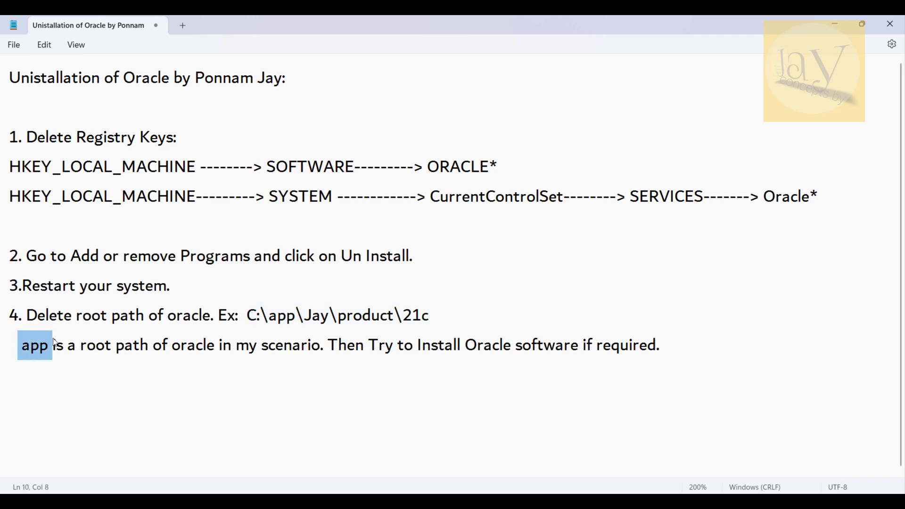
pyautogui.click(345, 397)
pyautogui.doubleClick(491, 350)
pyautogui.click(568, 370)
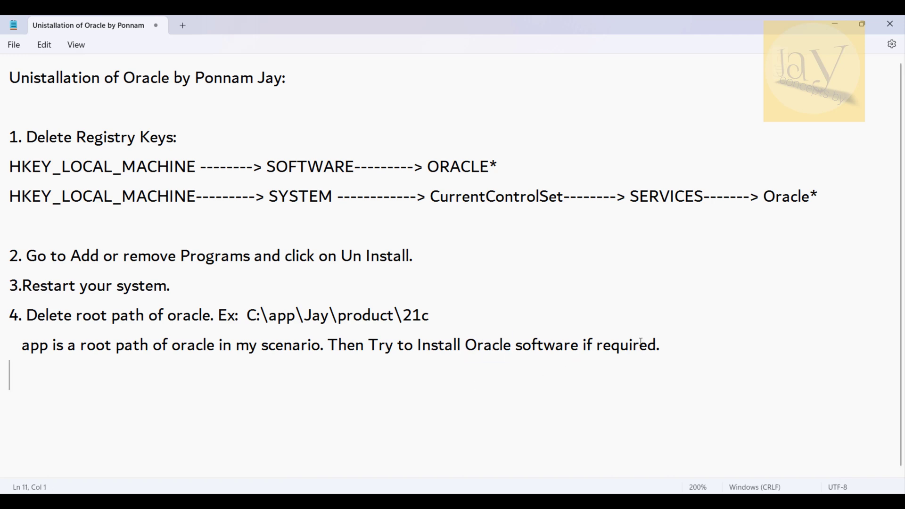
# - Highlight the full set of notes, the title line, and the entire fourth instruction
pyautogui.moveTo(669, 348); pyautogui.dragTo(5, 70)
pyautogui.click(6, 71)
pyautogui.hotkey('shift', 'End')
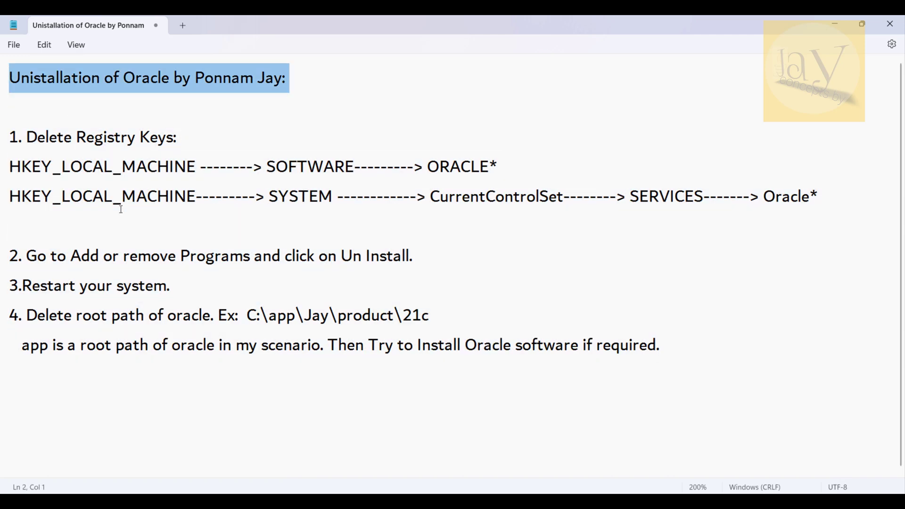
pyautogui.click(122, 198)
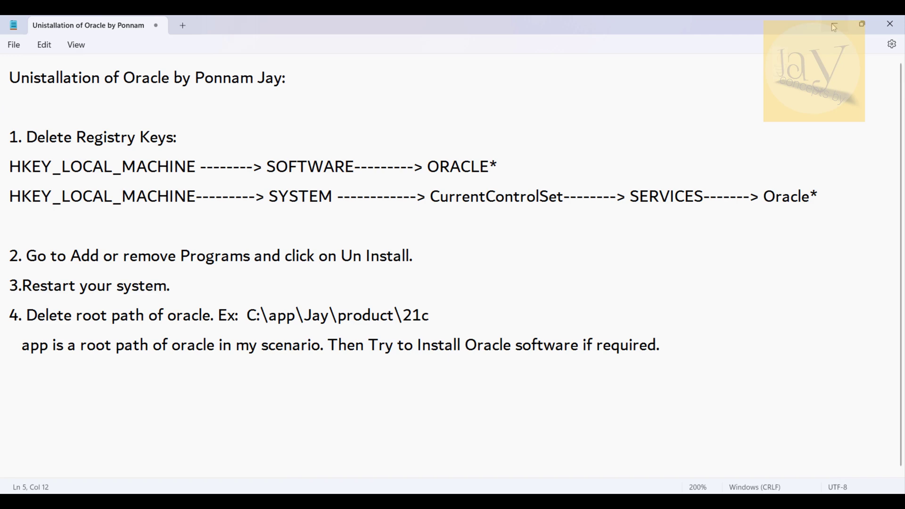
pyautogui.moveTo(11, 316); pyautogui.dragTo(583, 368)
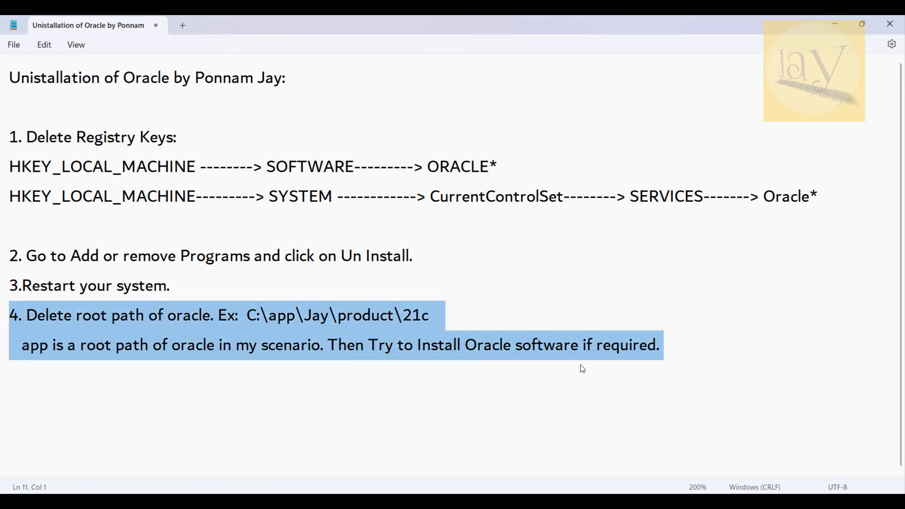
# - Highlight the fourth instruction about deleting Oracle's root path and the example path ending in product\21c in the notes
pyautogui.click(185, 285)
pyautogui.moveTo(35, 316); pyautogui.dragTo(740, 339)
pyautogui.click(715, 350)
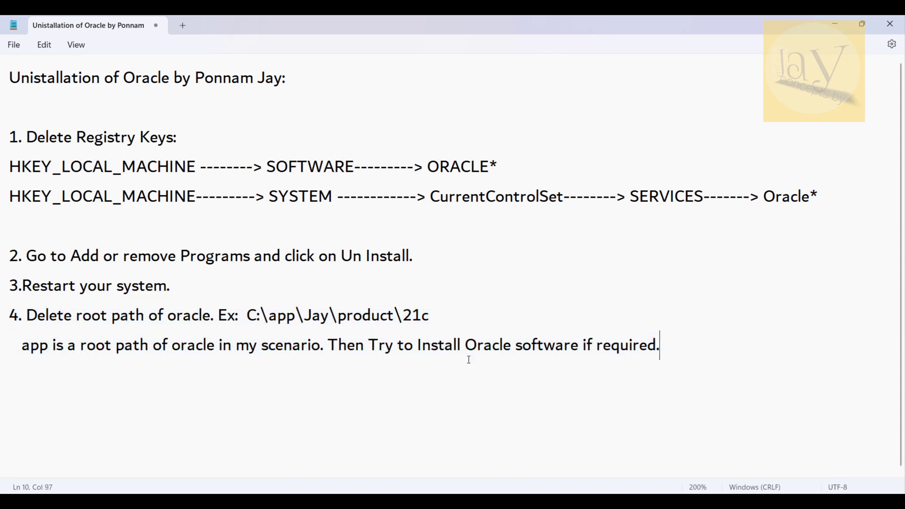
pyautogui.moveTo(247, 319); pyautogui.dragTo(437, 311)
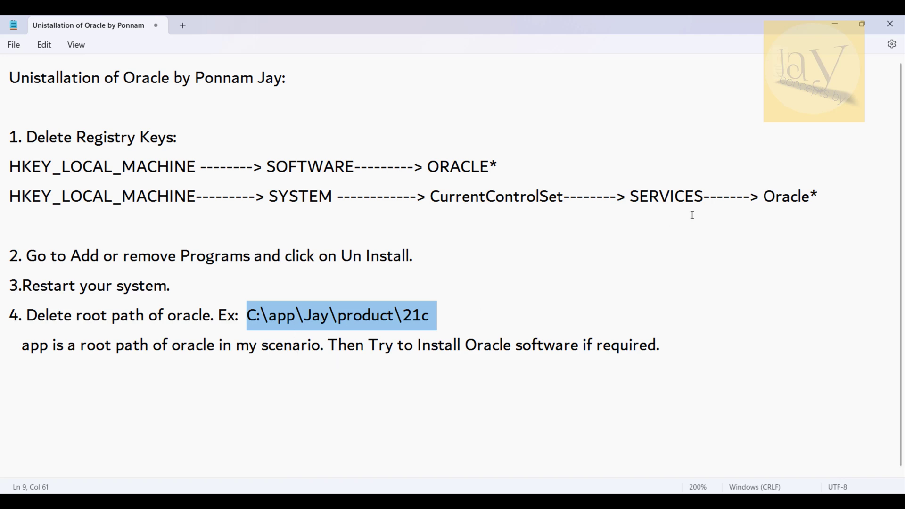
# - Set the notes aside and bring up the Windows power options to show the Restart choice, leaving them without choosing one
pyautogui.click(831, 26)
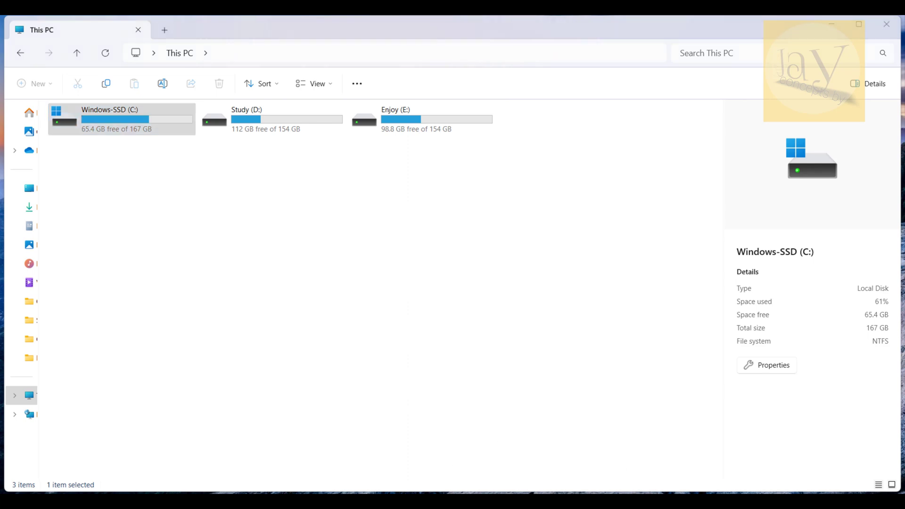
pyautogui.press('super')
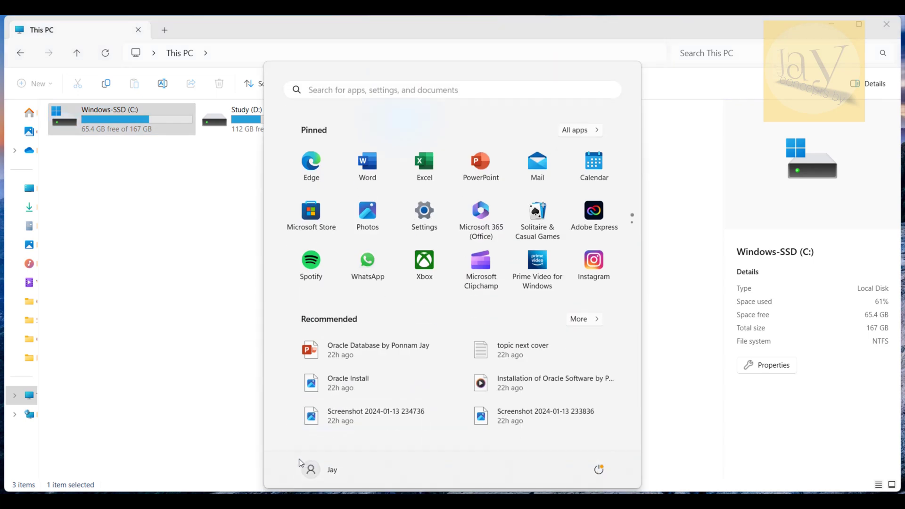
pyautogui.click(600, 469)
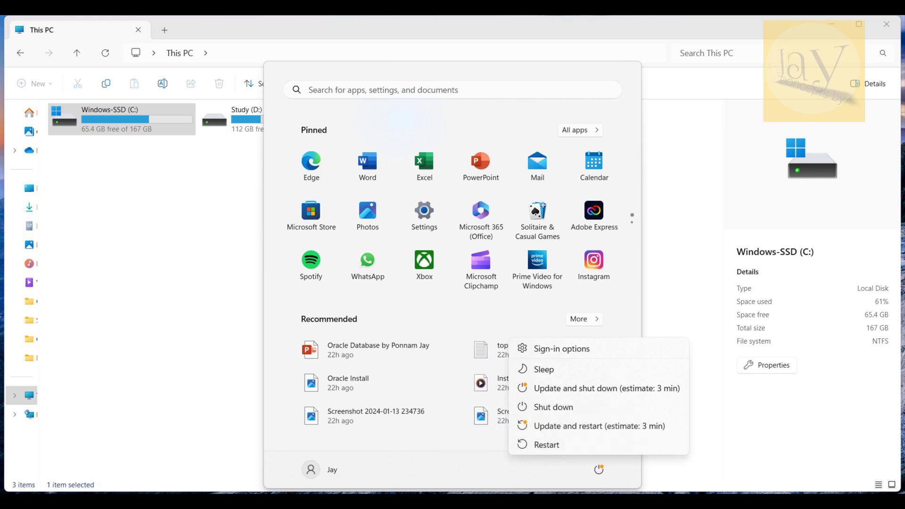
pyautogui.press('Escape')
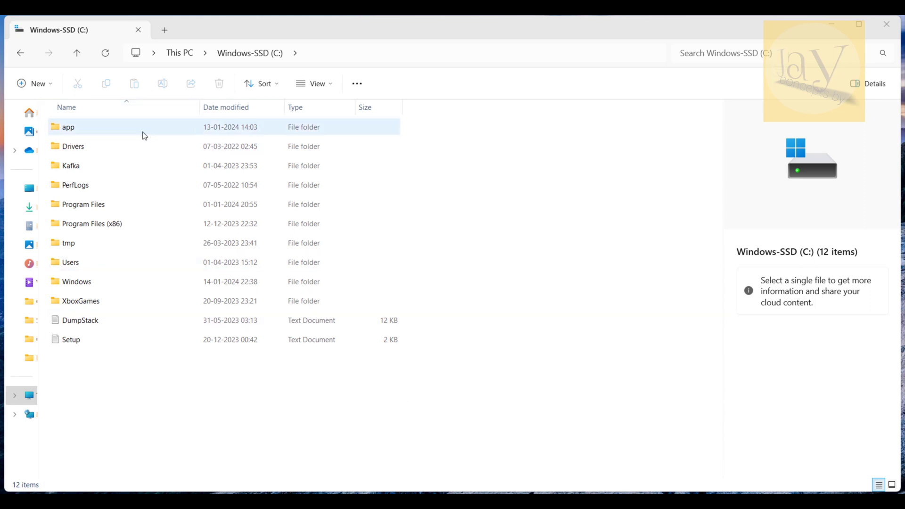
# - Inspect the Oracle root folder app on the C: drive down to product\21c, and return to the drive's root
pyautogui.click(114, 129)
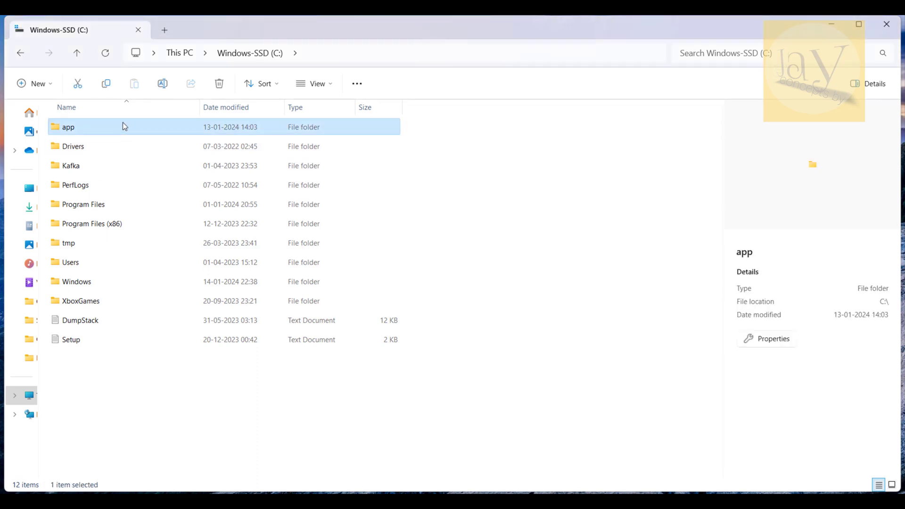
pyautogui.doubleClick(123, 126)
pyautogui.doubleClick(107, 132)
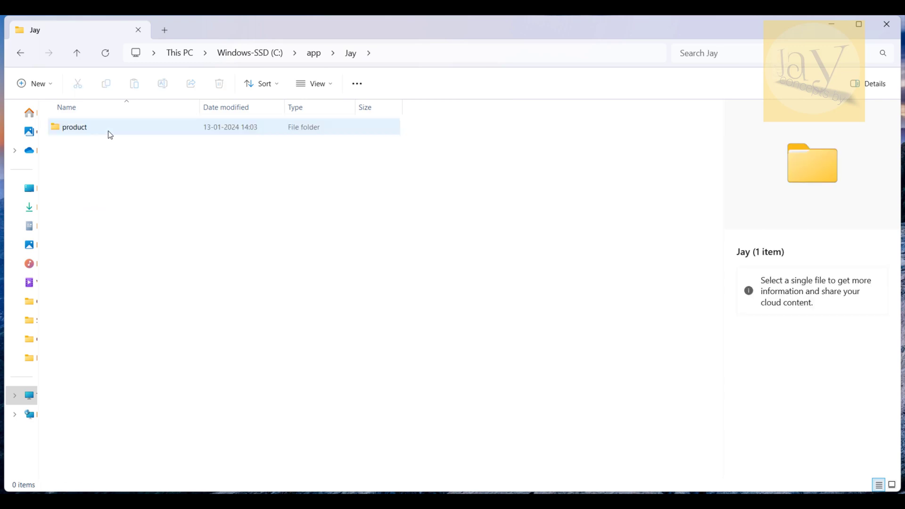
pyautogui.doubleClick(109, 131)
pyautogui.doubleClick(108, 130)
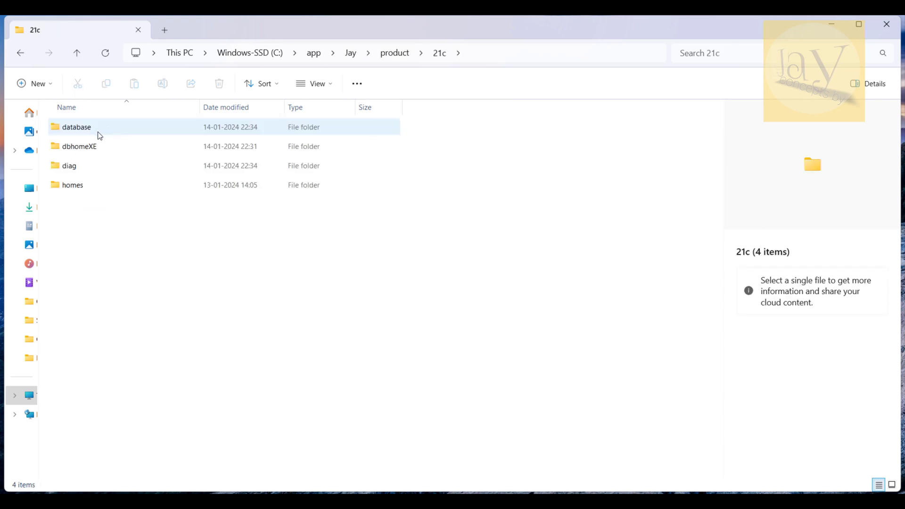
pyautogui.click(75, 55)
pyautogui.click(75, 55)
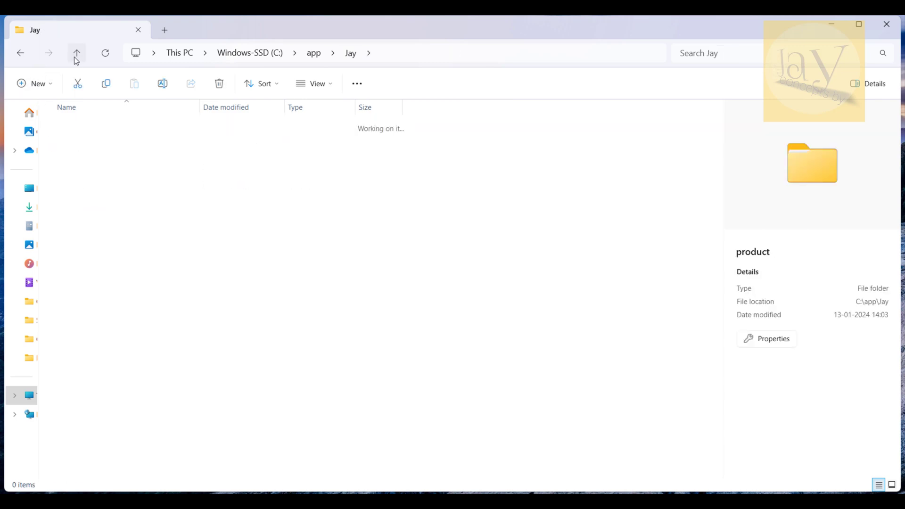
pyautogui.click(75, 56)
pyautogui.click(76, 56)
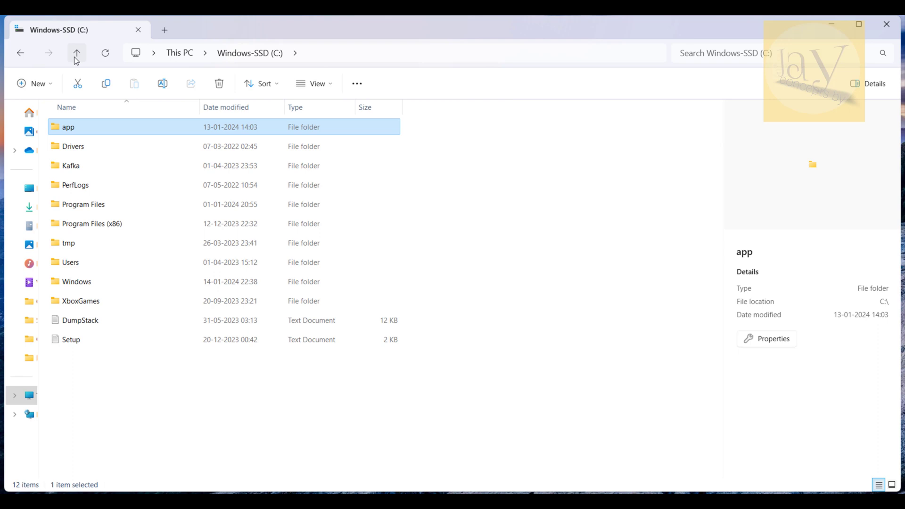
# - Permanently delete the Oracle root folder app from the C: drive
pyautogui.click(81, 148)
pyautogui.click(92, 129)
pyautogui.hotkey('shift', 'Delete')
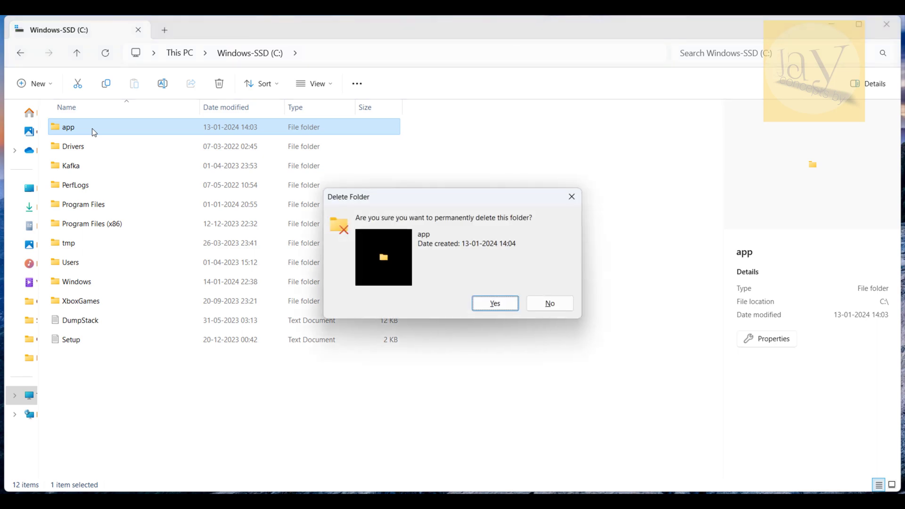
pyautogui.click(495, 306)
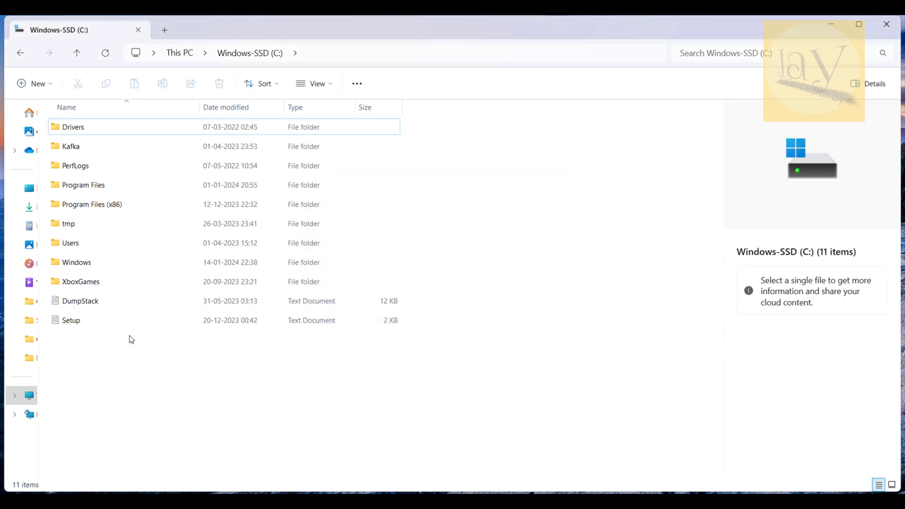
# - Check the remaining folders in the root of the C: drive, from Drivers to Program Files (x86)
pyautogui.click(75, 148)
pyautogui.click(89, 125)
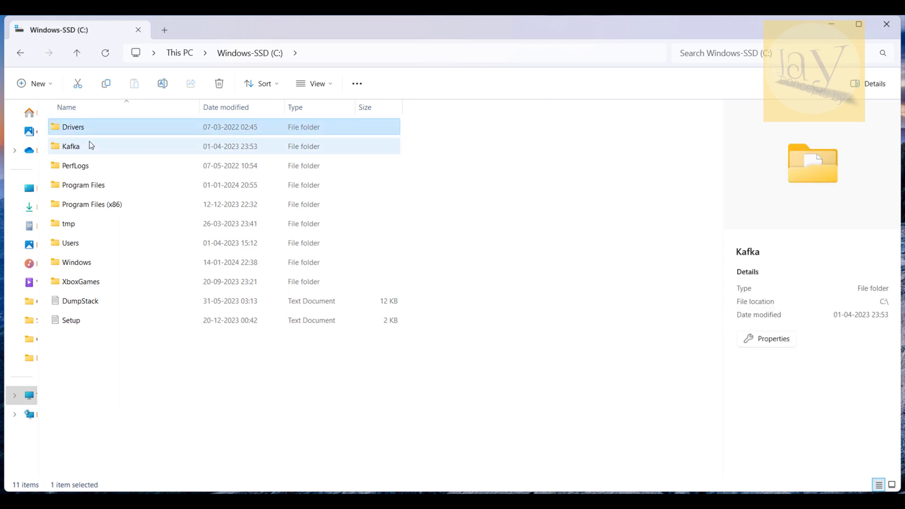
pyautogui.click(87, 165)
pyautogui.click(88, 186)
pyautogui.click(87, 202)
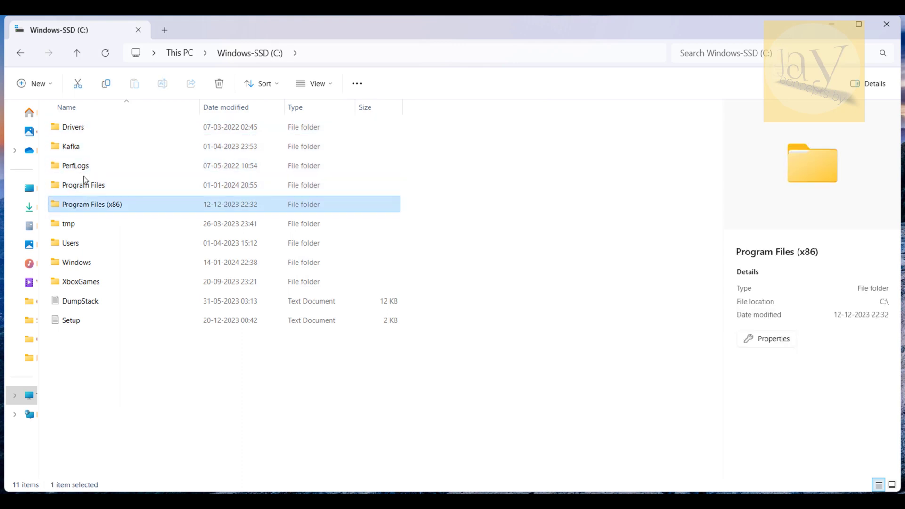
pyautogui.click(81, 127)
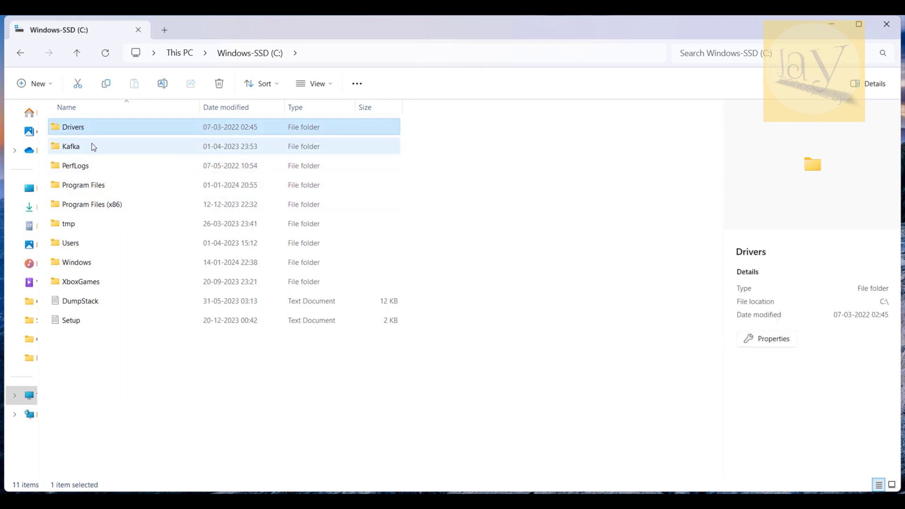
pyautogui.moveTo(92, 144)
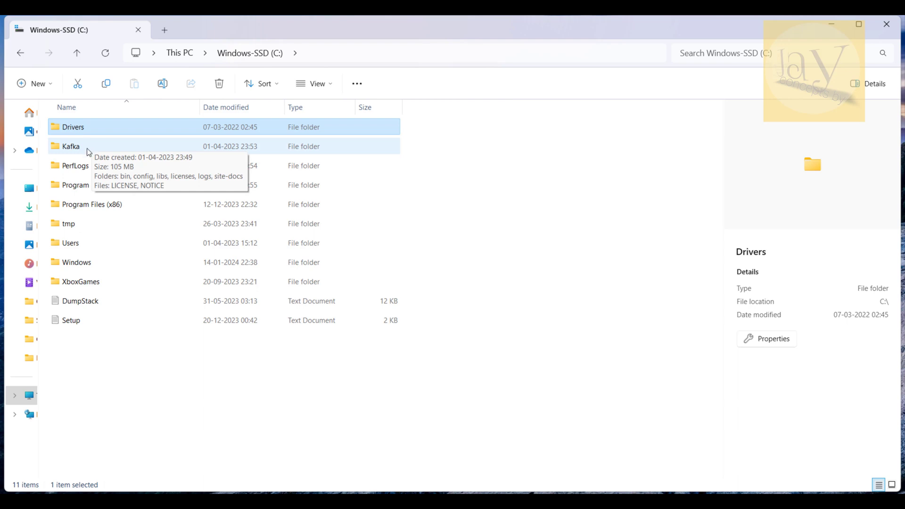
pyautogui.click(87, 148)
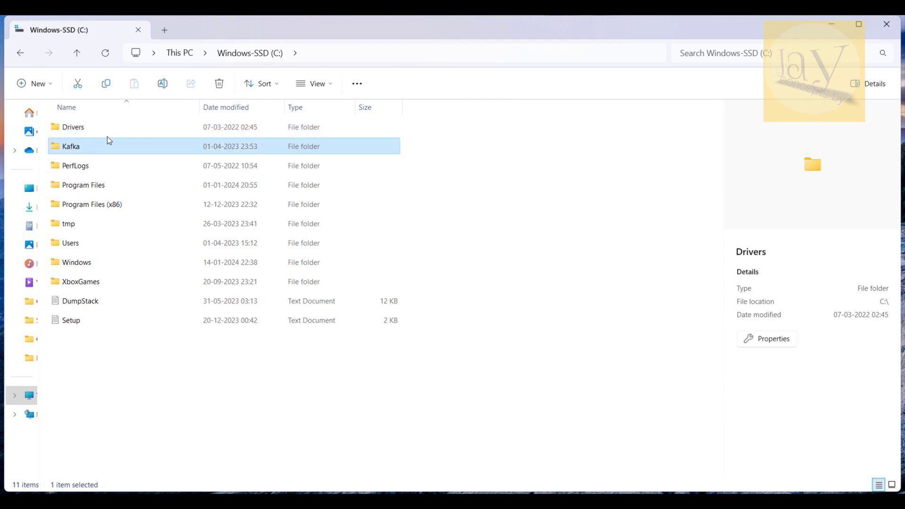
pyautogui.click(108, 132)
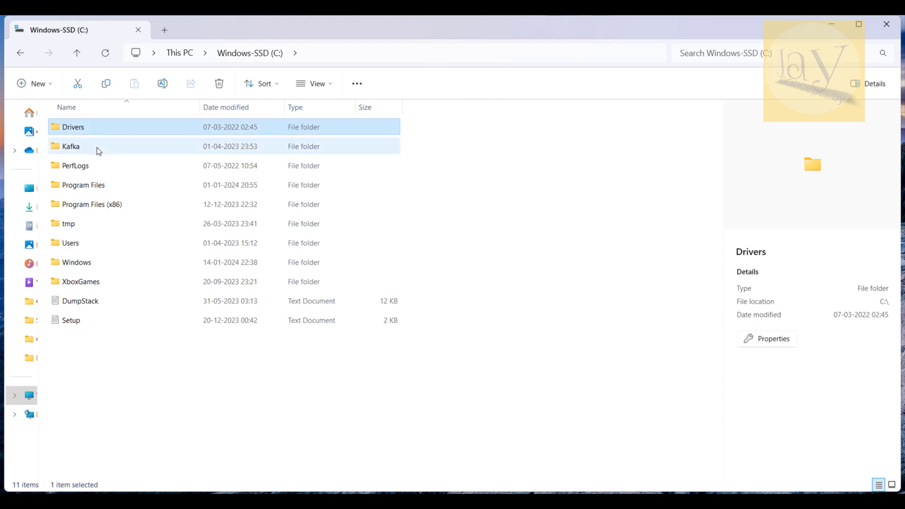
pyautogui.moveTo(92, 149)
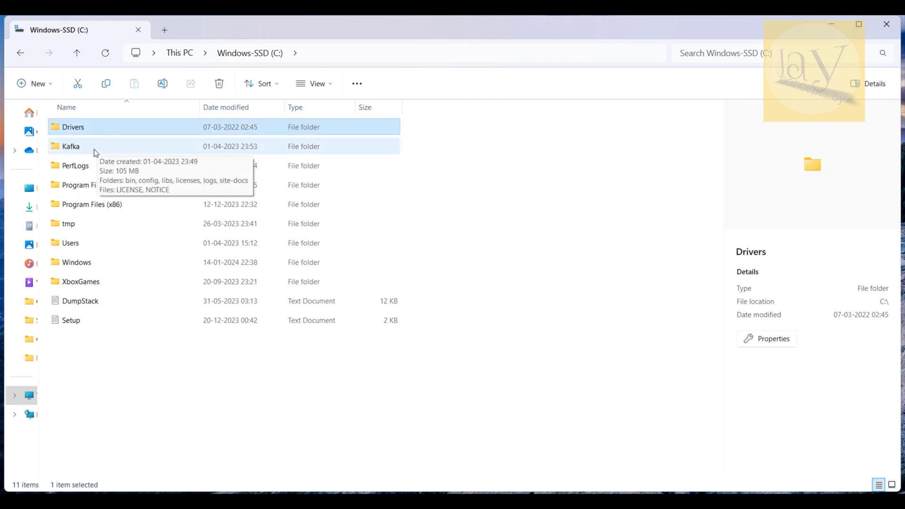
pyautogui.click(94, 149)
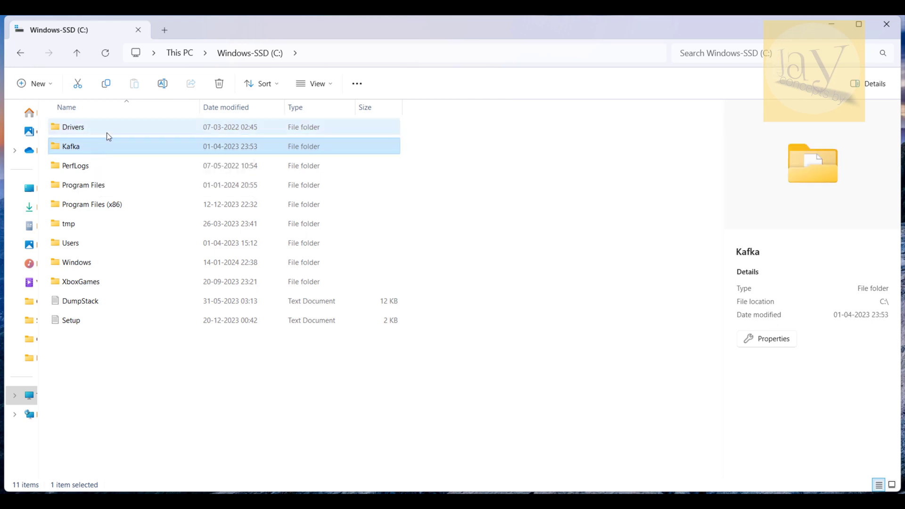
pyautogui.click(110, 134)
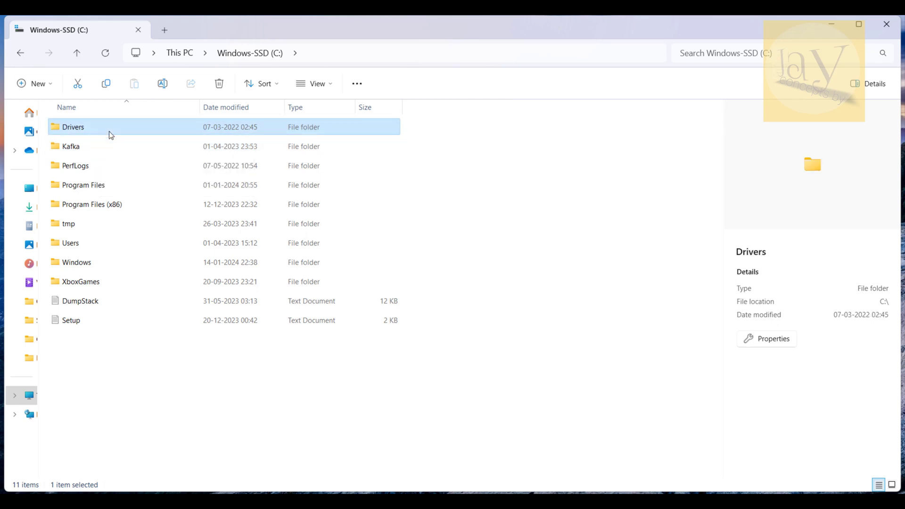